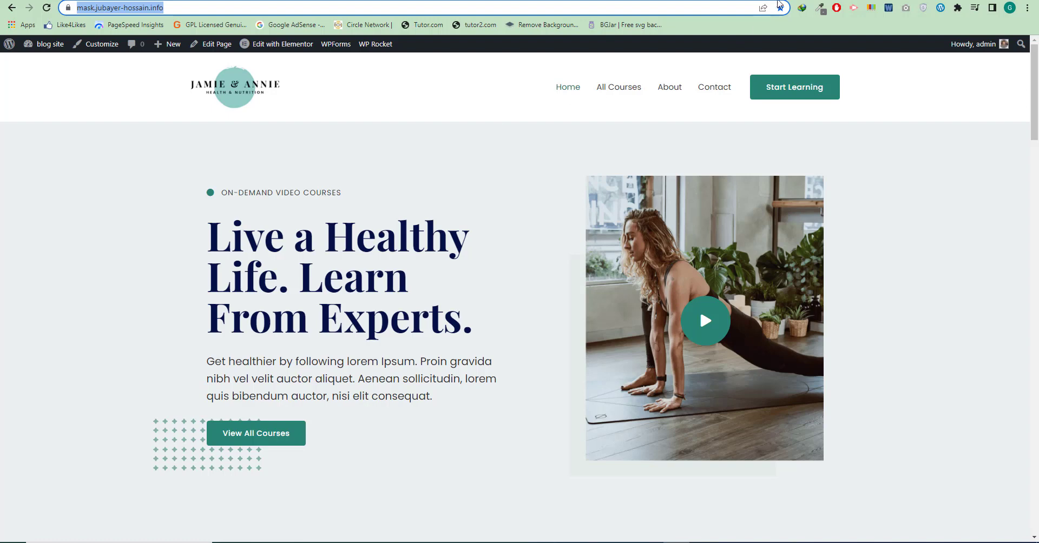
Open the bookmarked GPLHut site in a new tab and look through its product listings for WP Rocket
key("ctrl+t")
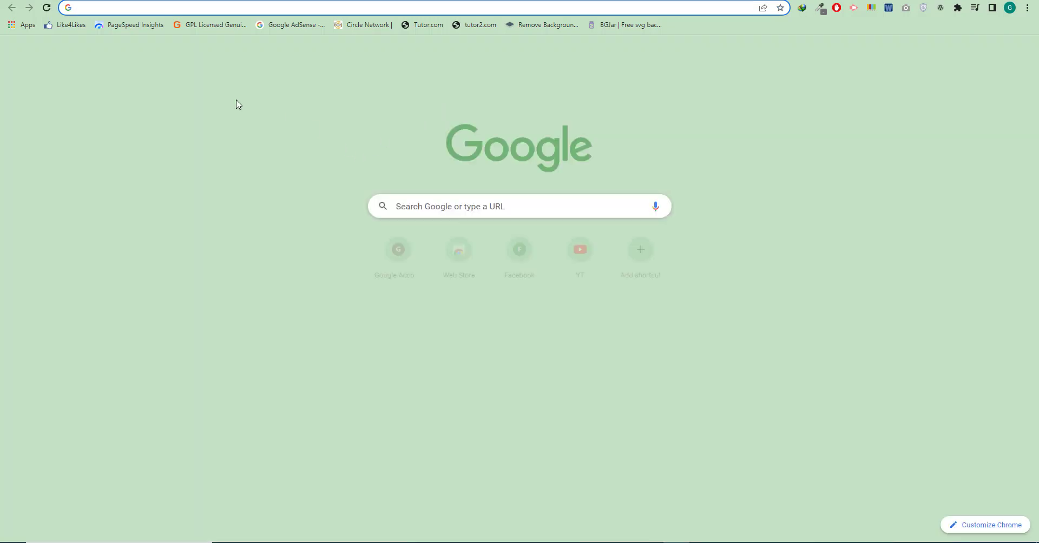
left_click(200, 25)
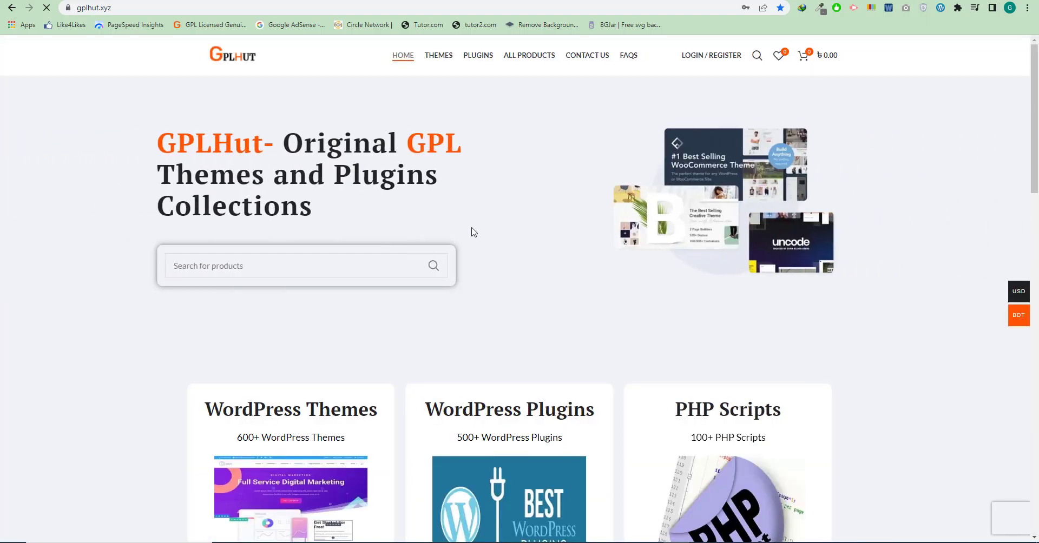
scroll(501, 219, "down", 7)
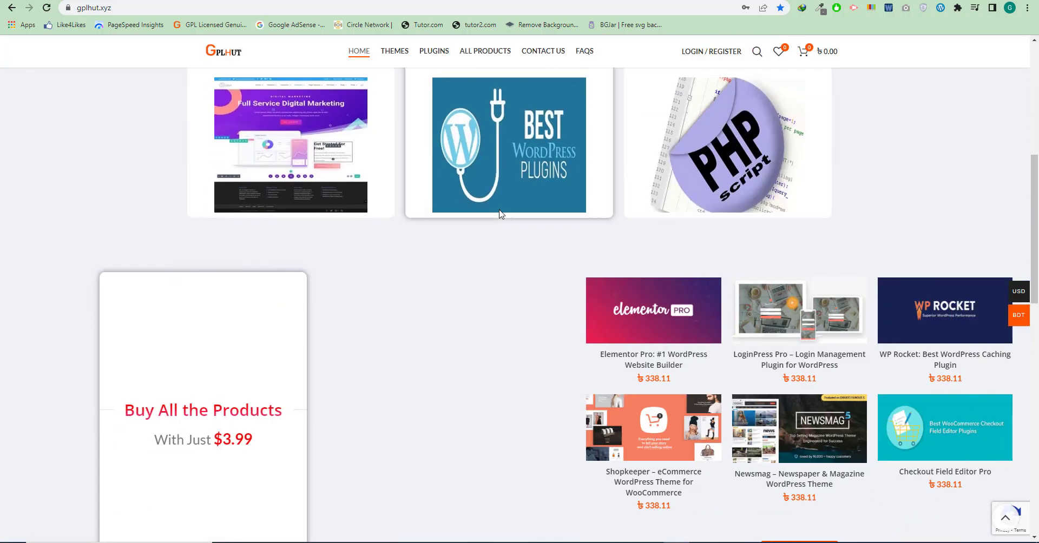
scroll(499, 213, "down", 3)
scroll(498, 211, "down", 1)
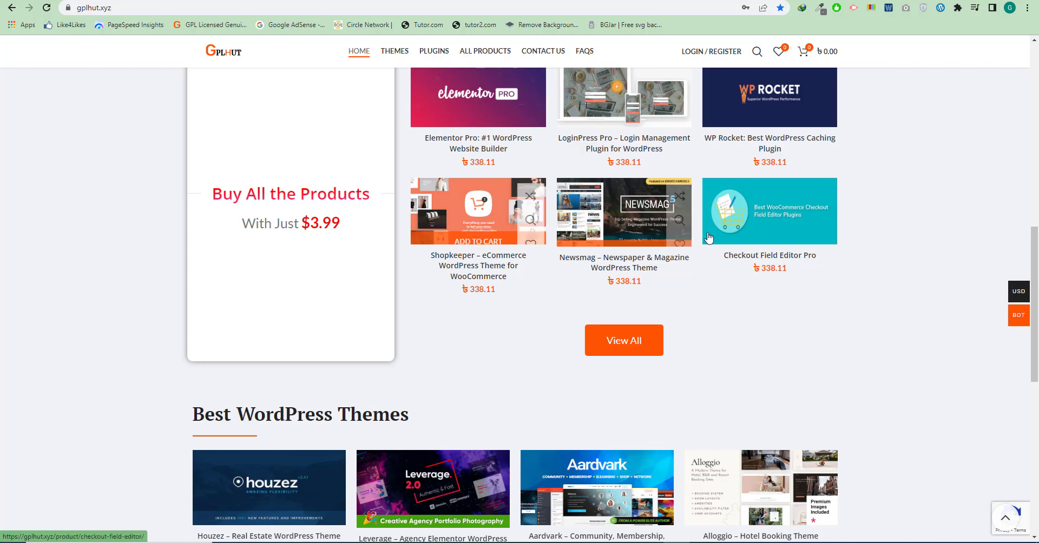
scroll(883, 74, "up", 2)
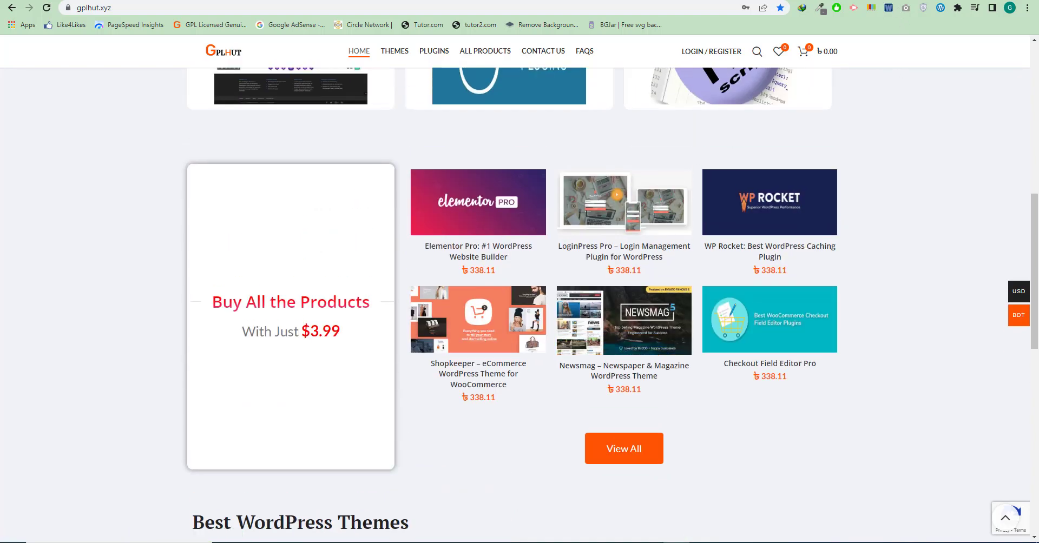
Switch to the site's WP Rocket settings and review the admin notices and the File Optimization CSS options
key("ctrl+Tab")
key("ctrl+Tab")
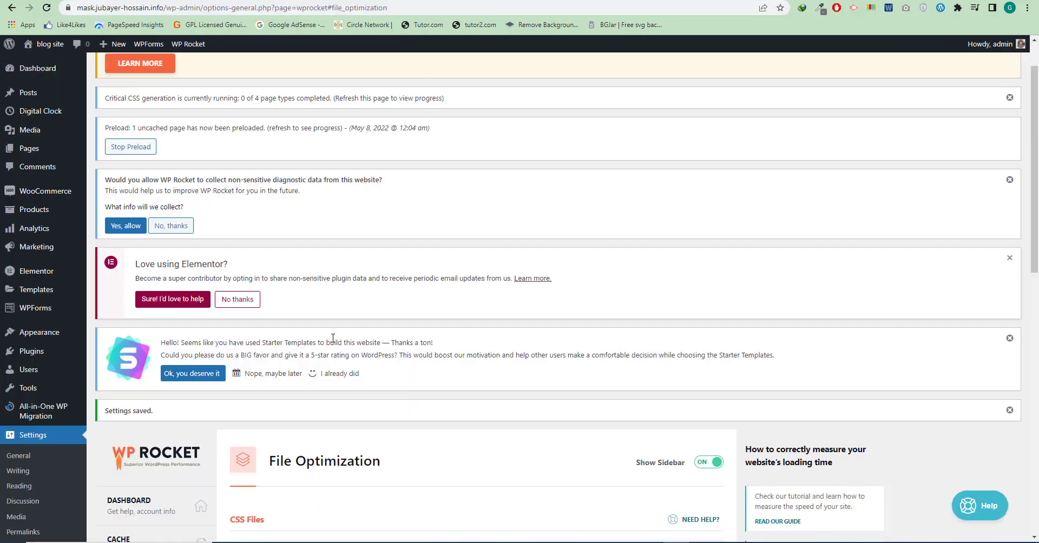
scroll(332, 338, "down", 6)
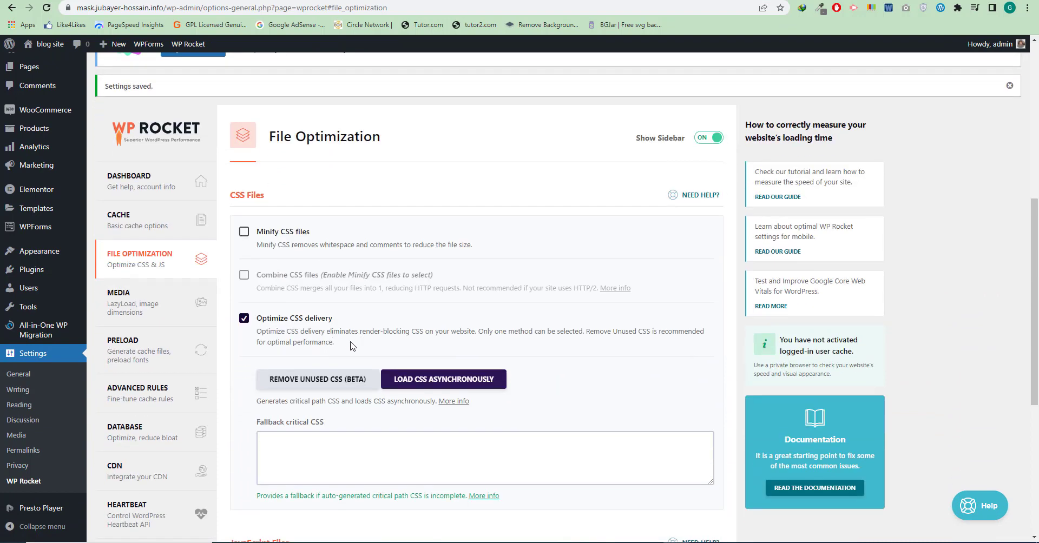
scroll(352, 345, "up", 6)
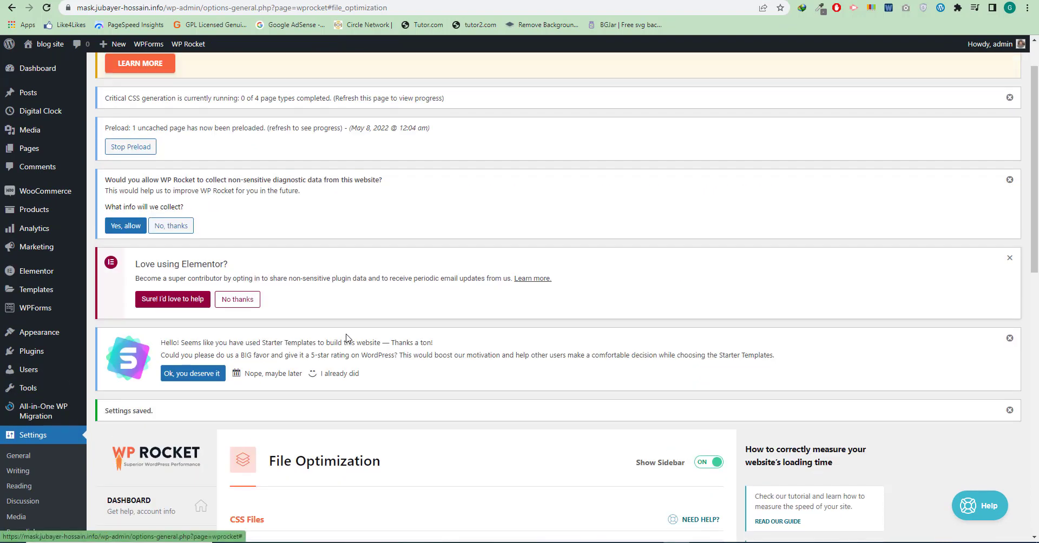
scroll(347, 338, "up", 1)
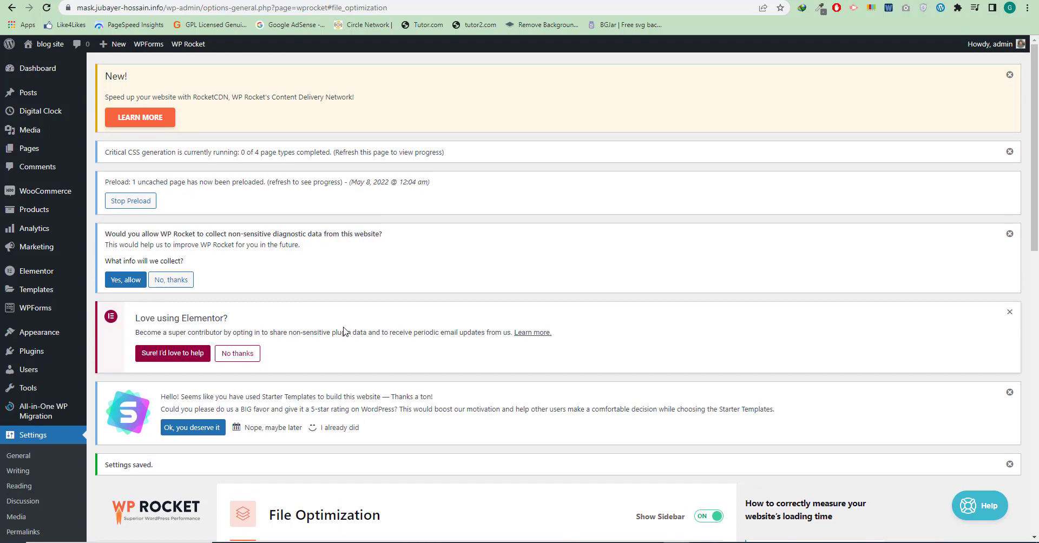
Examine the mobile performance score and metrics in the site's PageSpeed Insights report
left_click(541, 1)
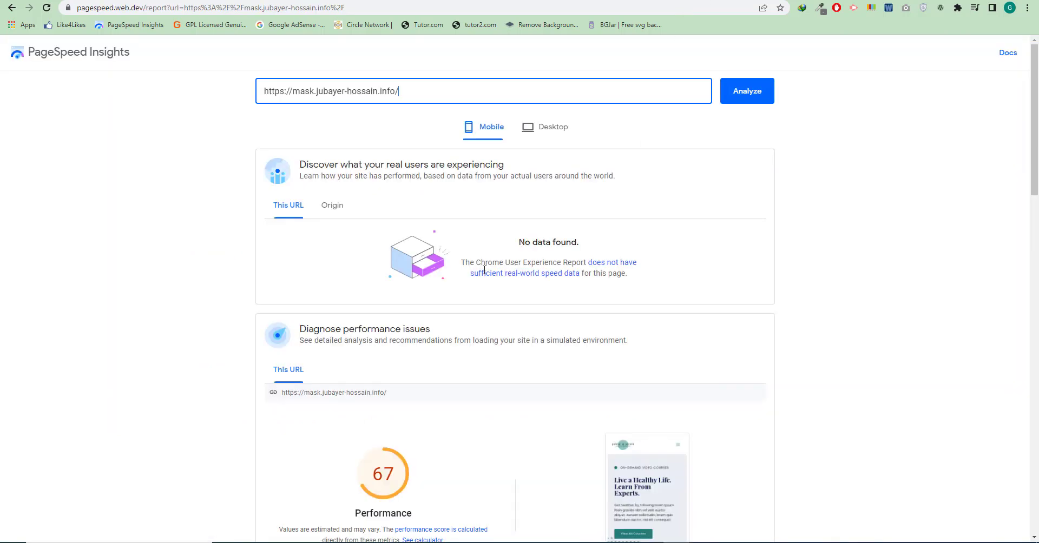
scroll(516, 318, "down", 3)
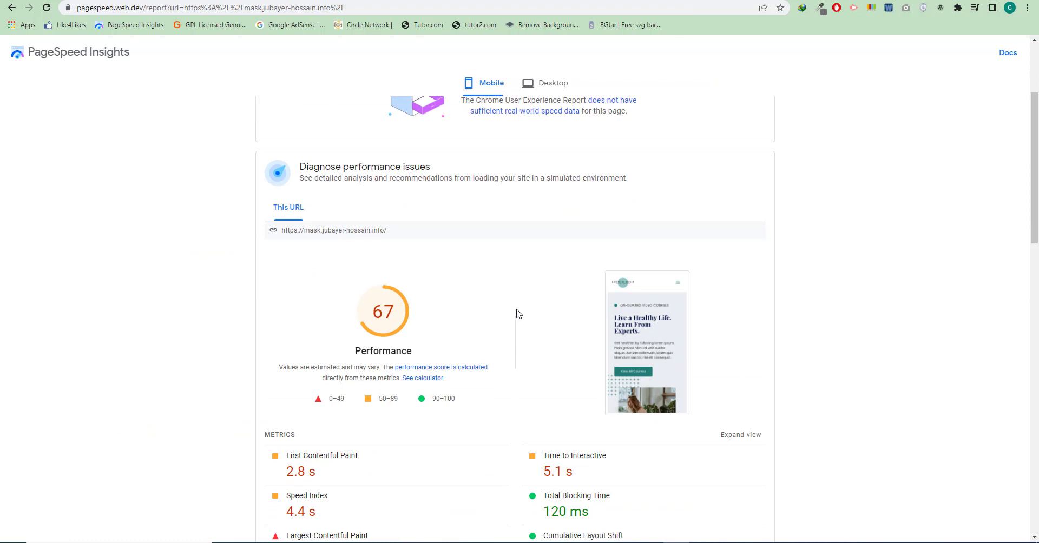
scroll(518, 313, "down", 1)
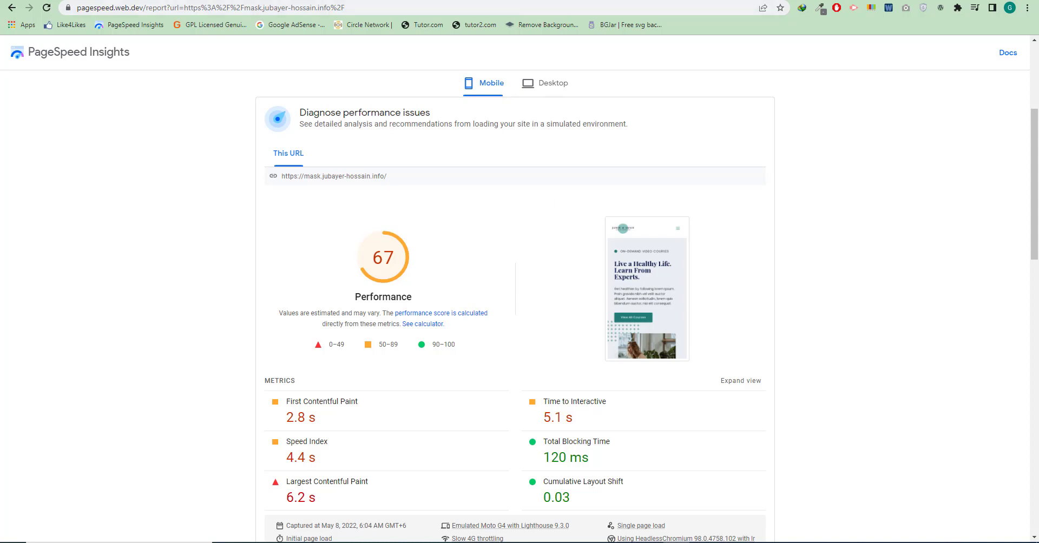
Return to the WP Rocket settings and view the plugin's Dashboard section
left_click(325, 0)
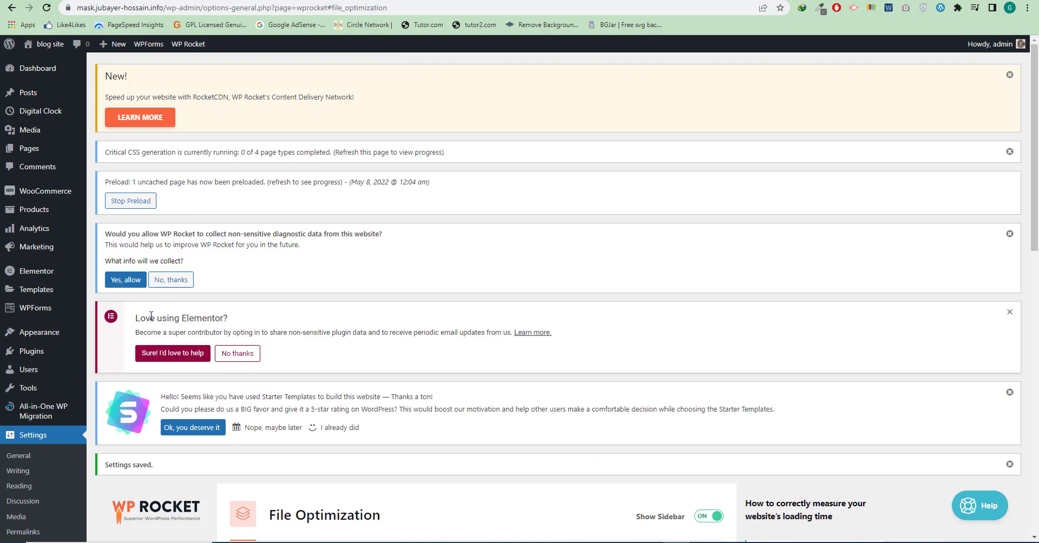
scroll(163, 323, "down", 8)
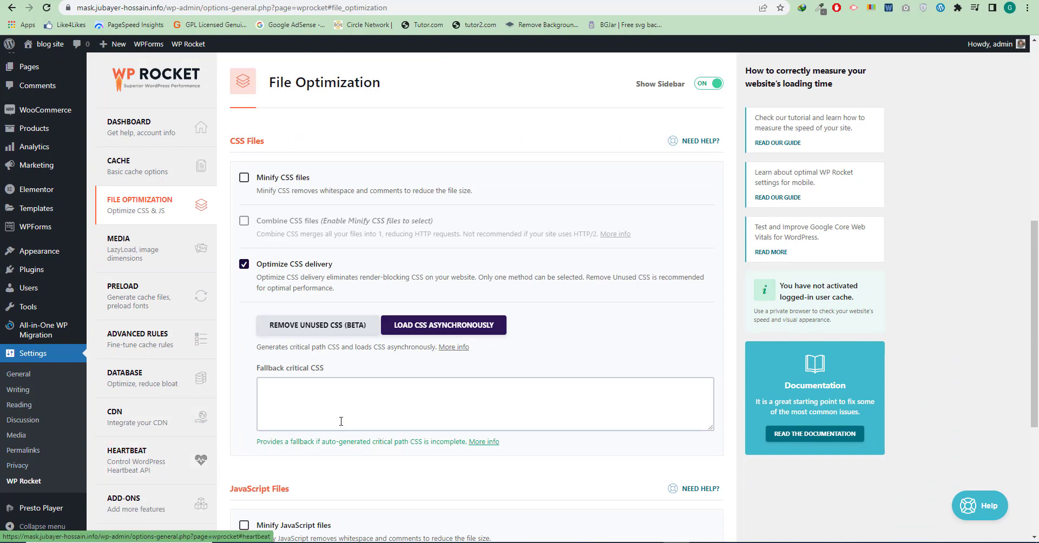
scroll(349, 413, "up", 10)
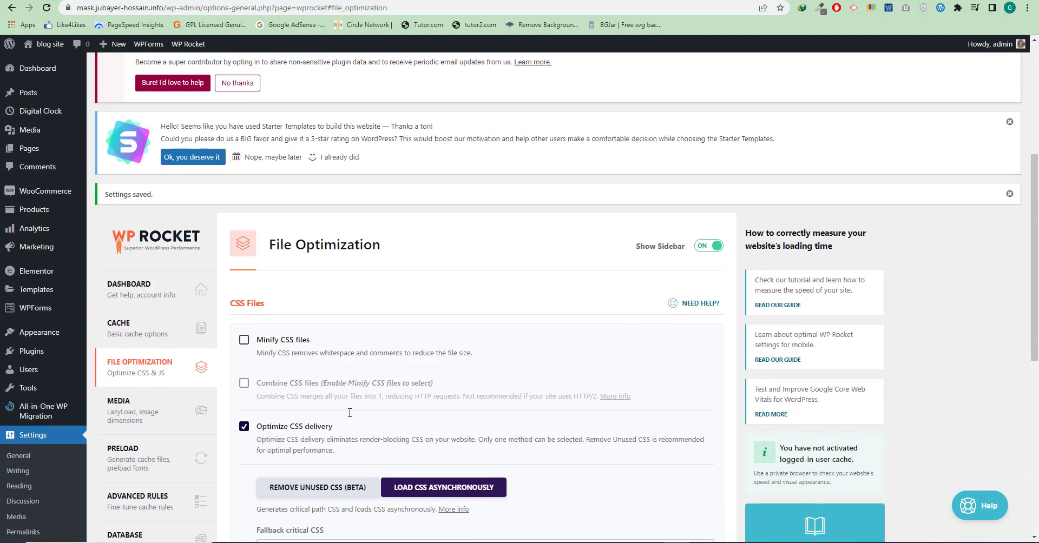
left_click(146, 286)
scroll(384, 281, "down", 4)
scroll(385, 281, "up", 5)
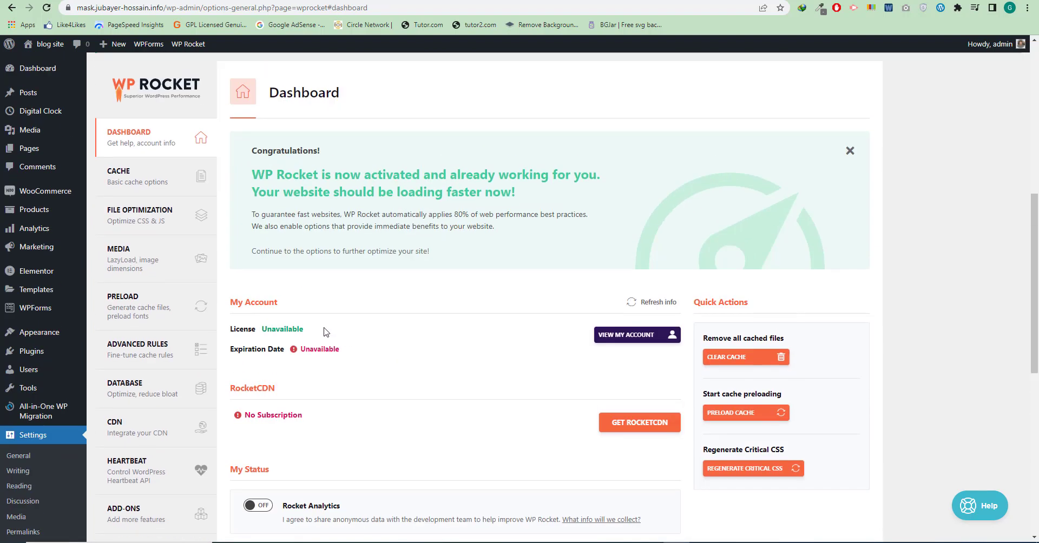
Review WP Rocket's Cache settings for mobile caching, user caching and cache lifespan
left_click(151, 190)
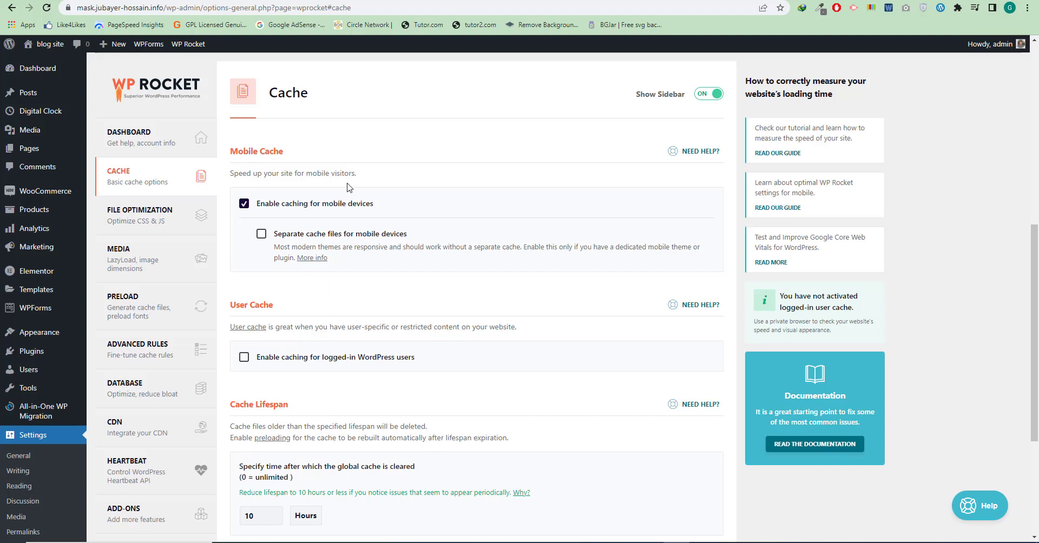
scroll(310, 379, "down", 1)
scroll(311, 380, "down", 4)
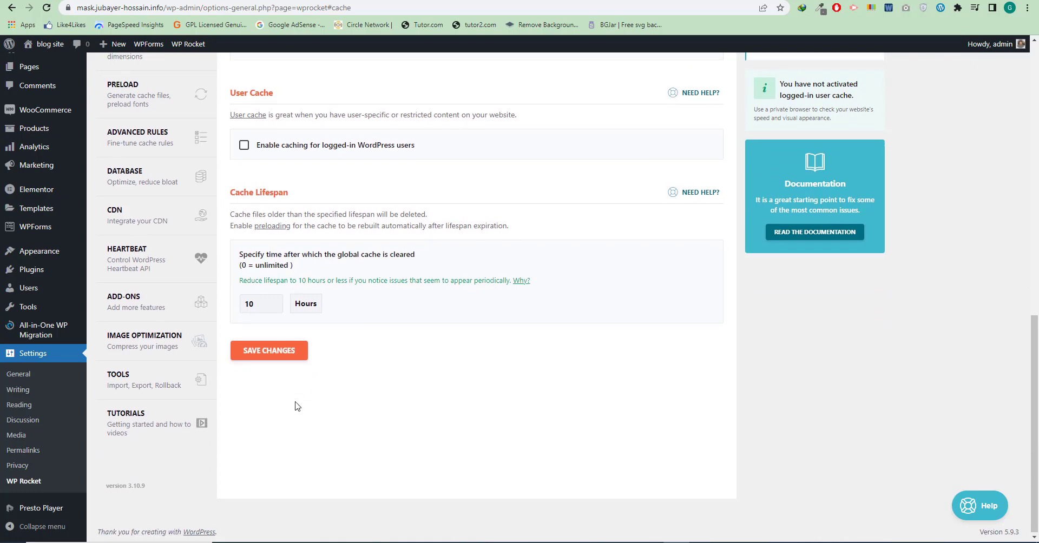
scroll(295, 404, "up", 3)
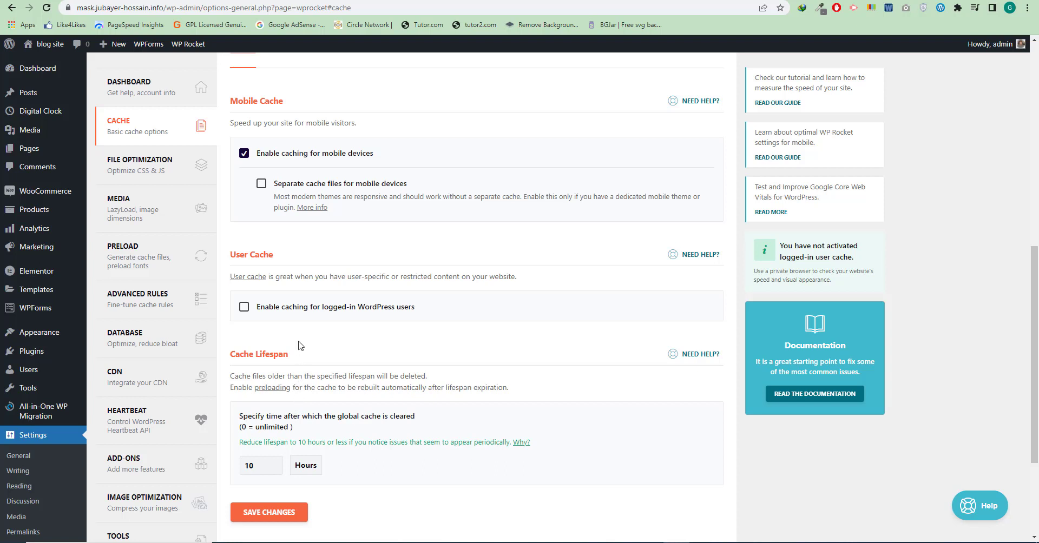
scroll(303, 328, "up", 1)
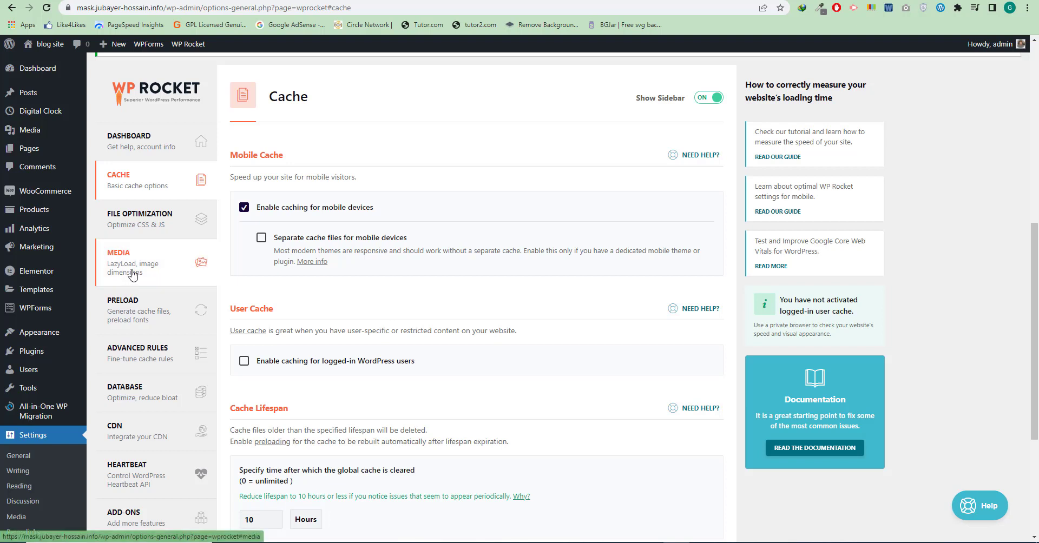
Activate Minify CSS files in WP Rocket's File Optimization settings
left_click(147, 234)
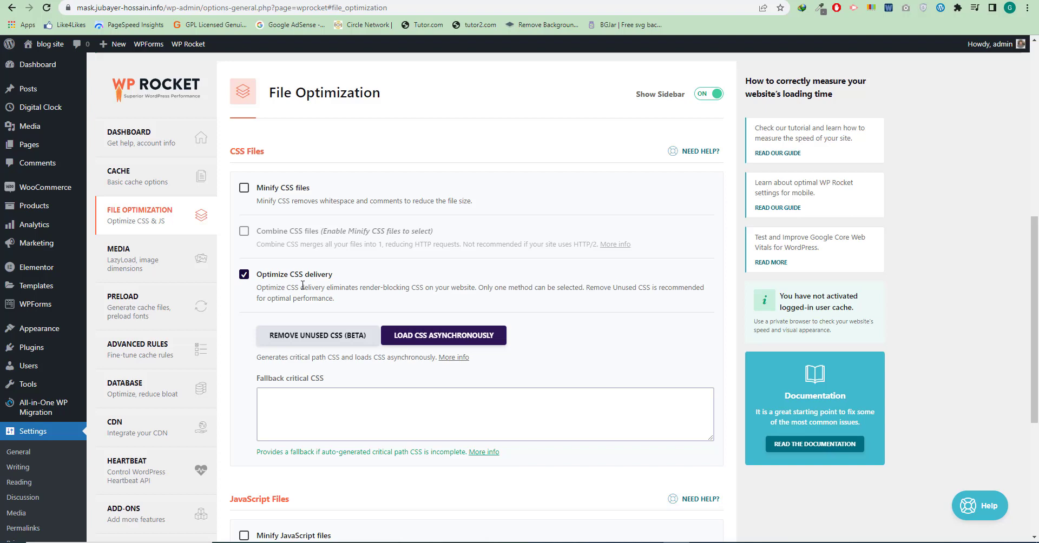
left_click(244, 188)
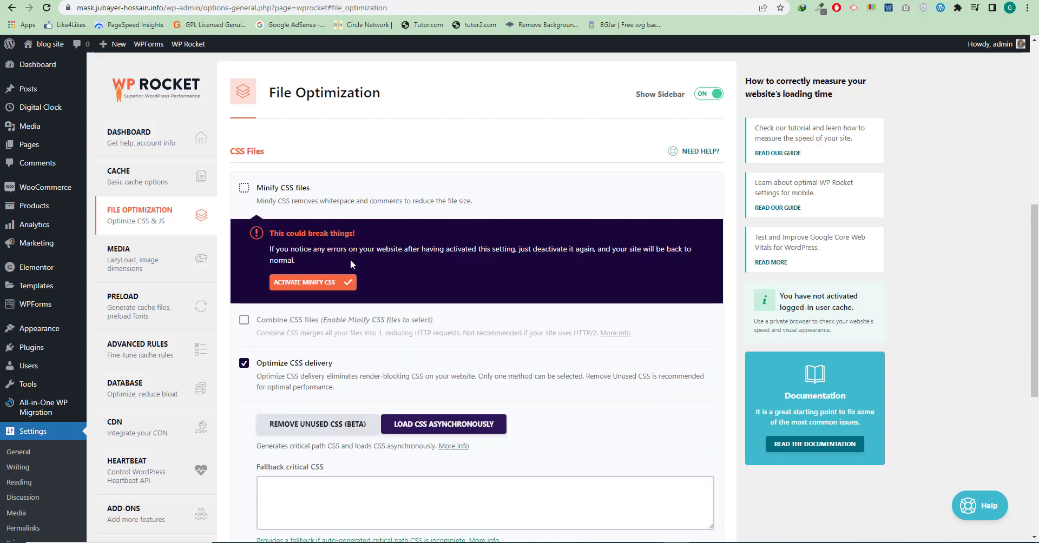
left_click(307, 284)
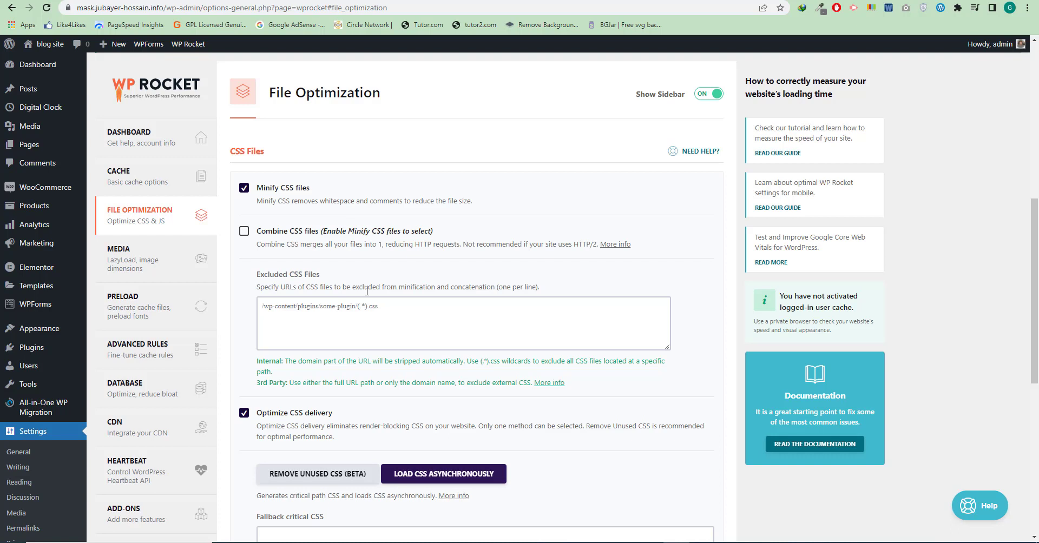
Activate Combine CSS files and save the File Optimization changes
left_click(239, 239)
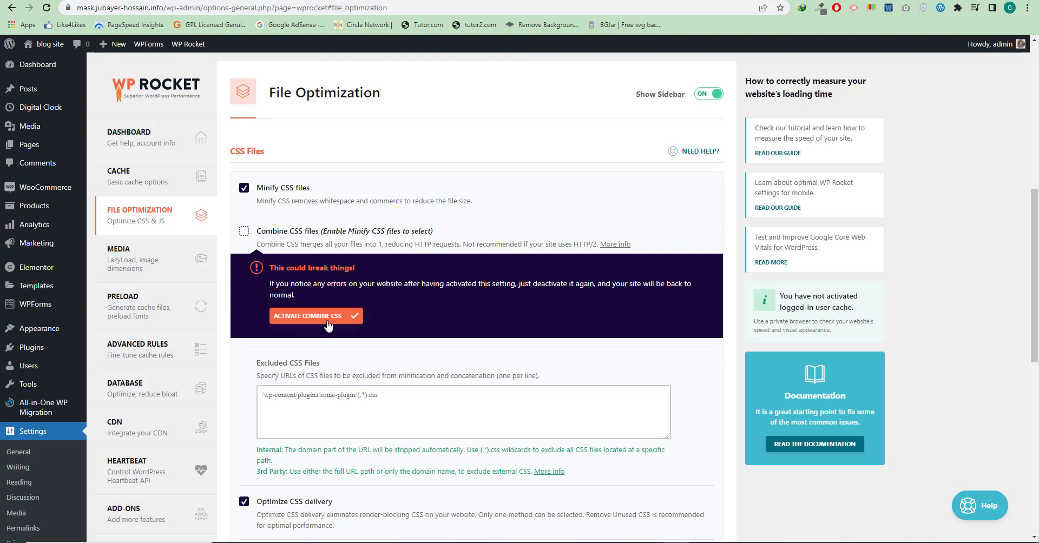
left_click(320, 319)
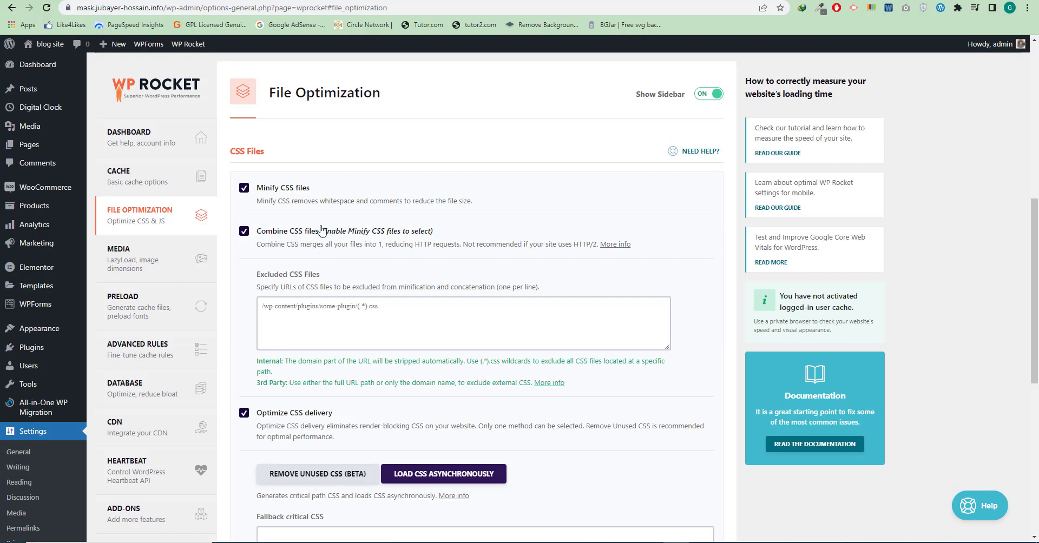
scroll(560, 367, "down", 1)
scroll(560, 366, "down", 5)
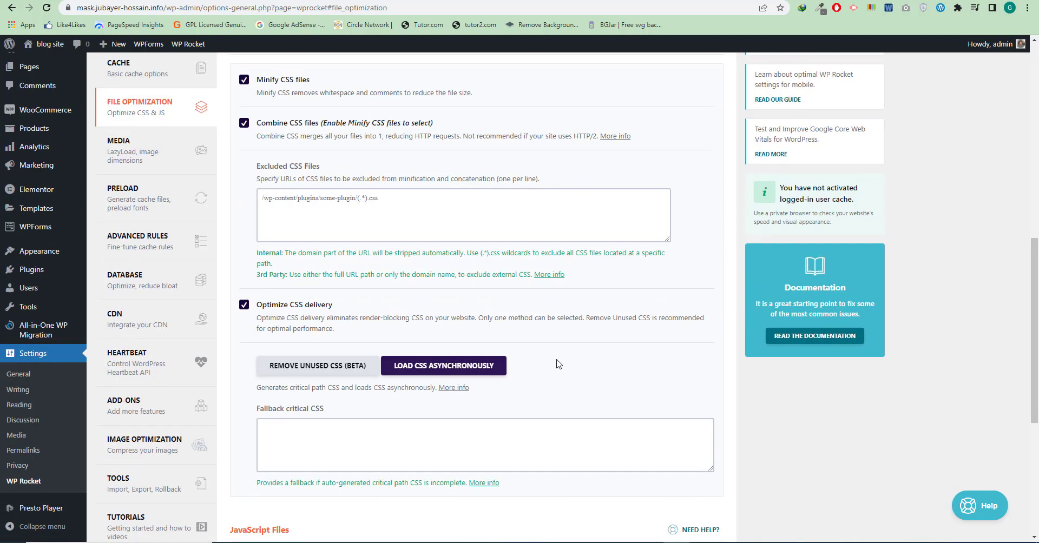
scroll(552, 357, "down", 2)
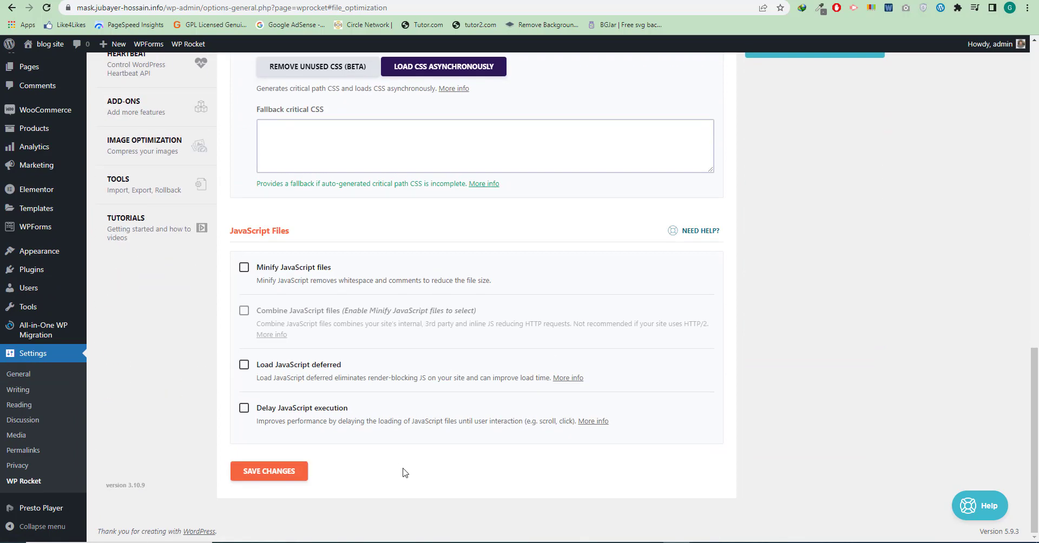
left_click(270, 471)
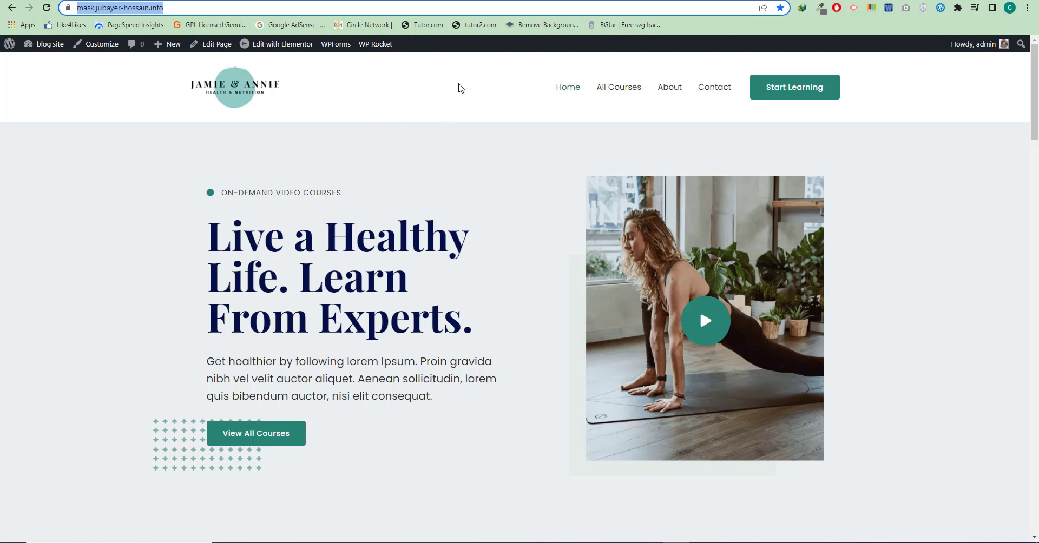
Reload the site's home page and inspect its sections down to the footer for errors from the CSS changes
left_click(461, 0)
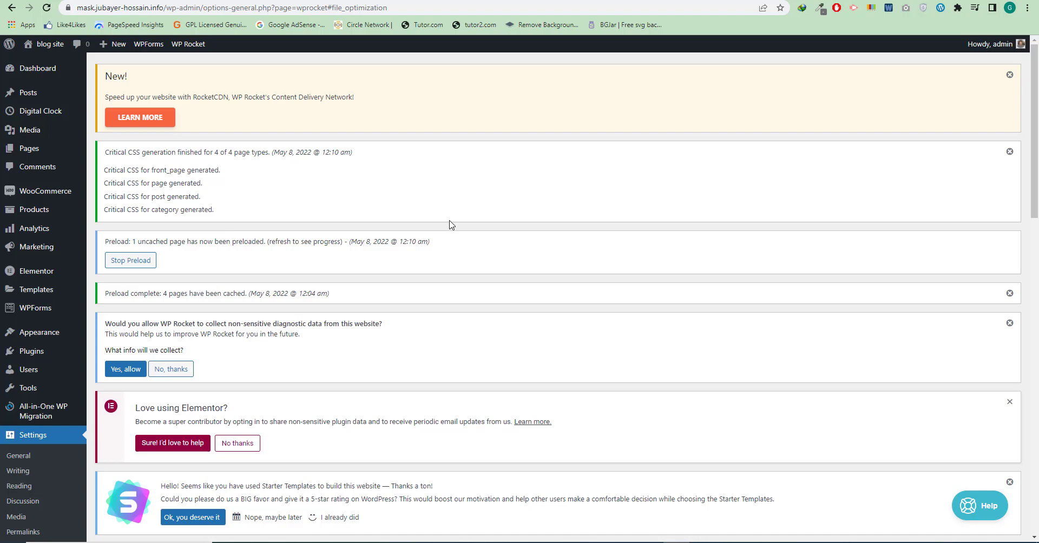
left_click(590, 1)
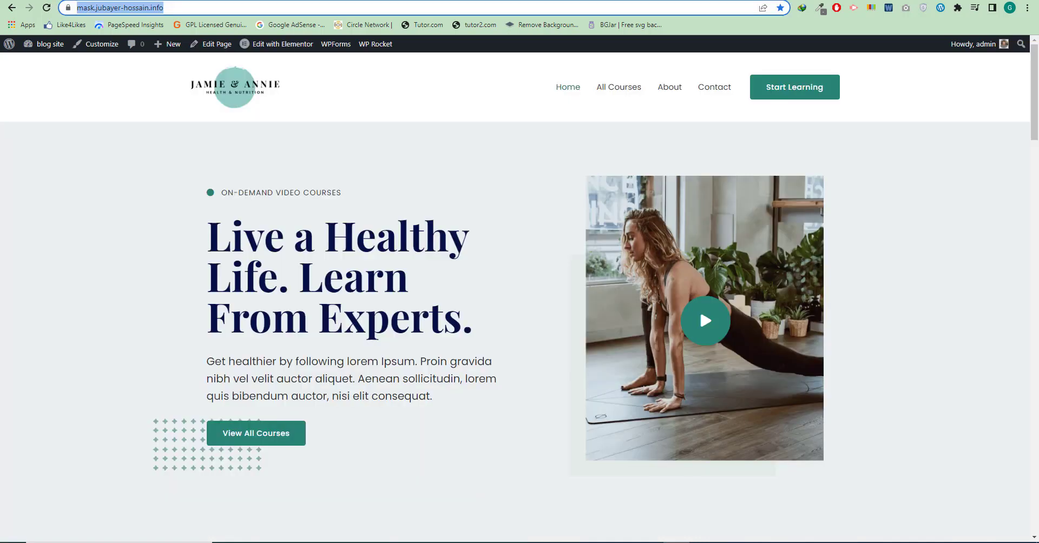
left_click(47, 7)
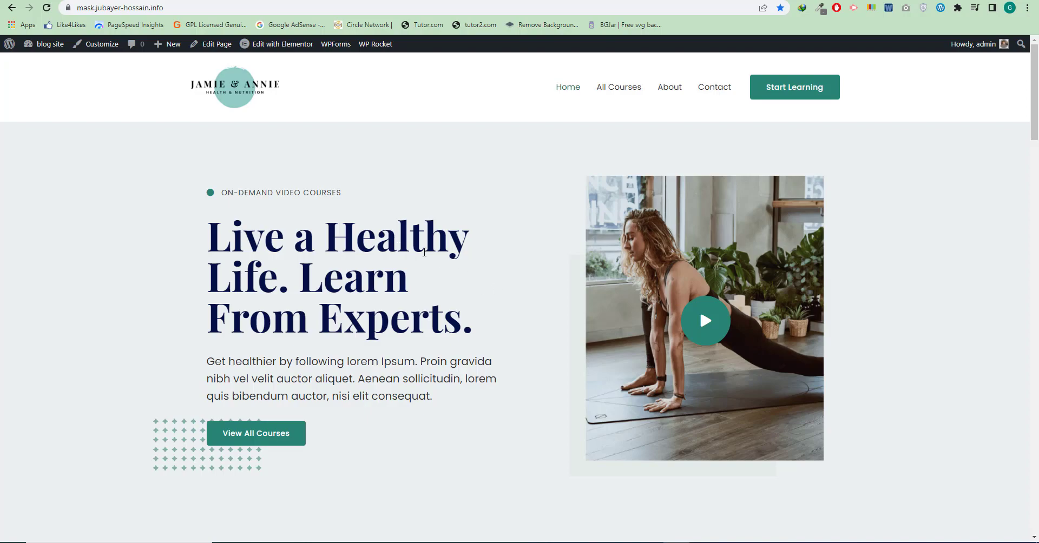
scroll(423, 252, "down", 15)
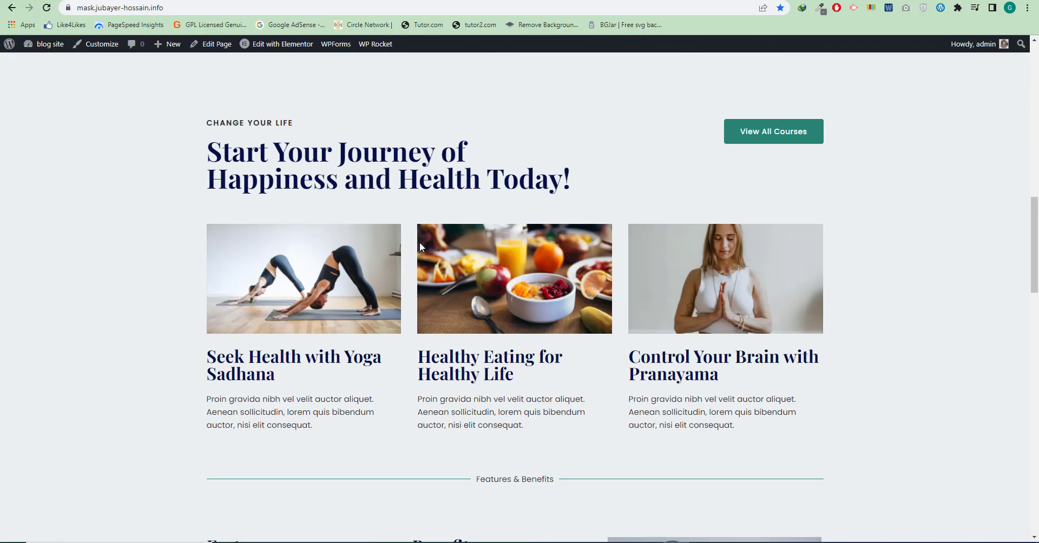
scroll(416, 242, "down", 18)
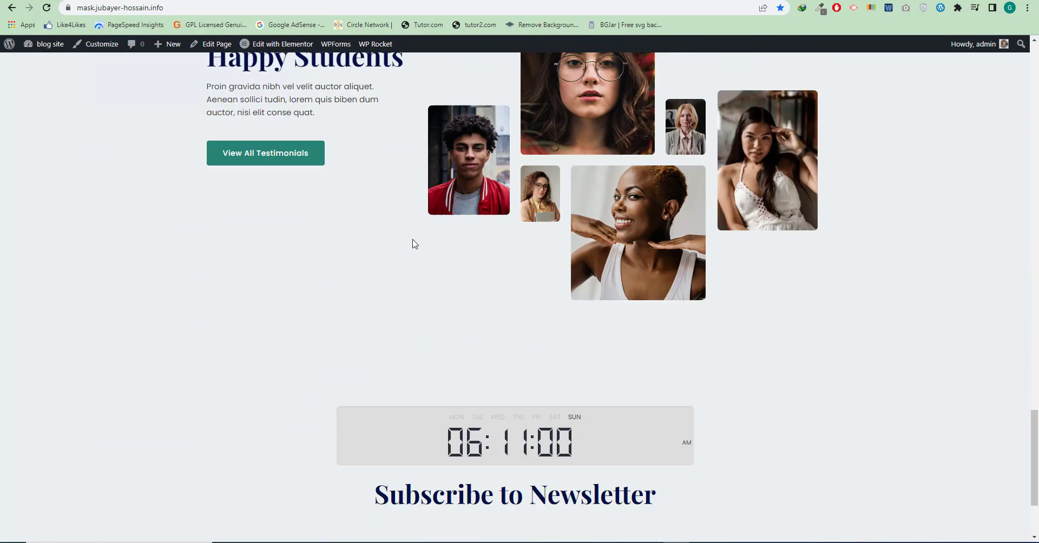
scroll(414, 243, "down", 3)
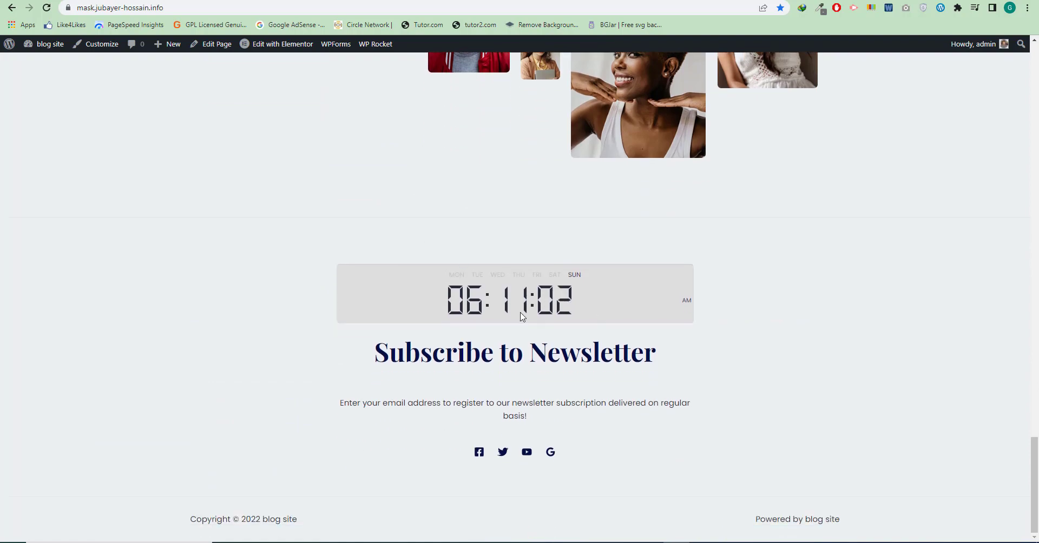
scroll(522, 315, "up", 15)
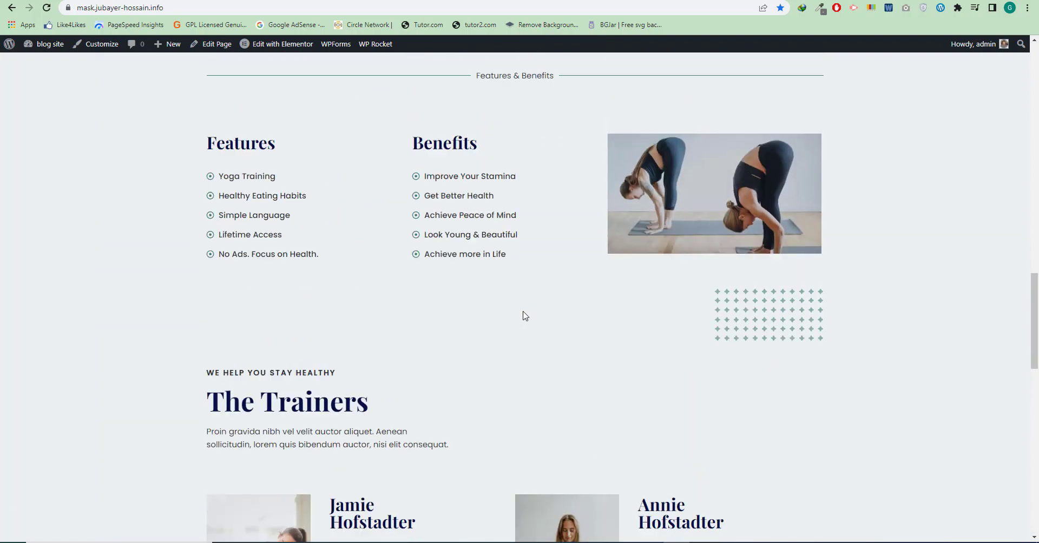
Return to WP Rocket's File Optimization settings and activate Minify JavaScript files
scroll(525, 316, "up", 15)
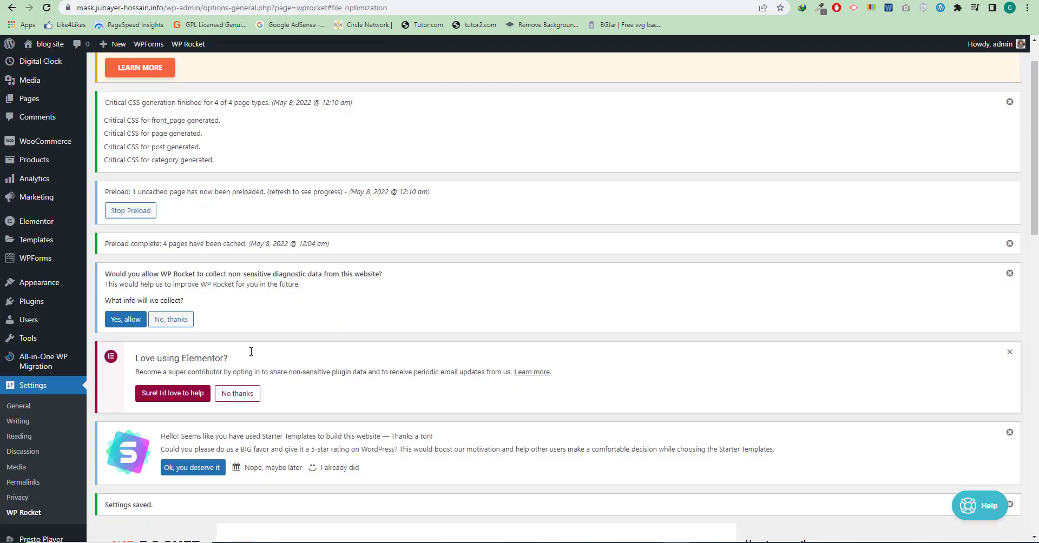
scroll(251, 351, "down", 3)
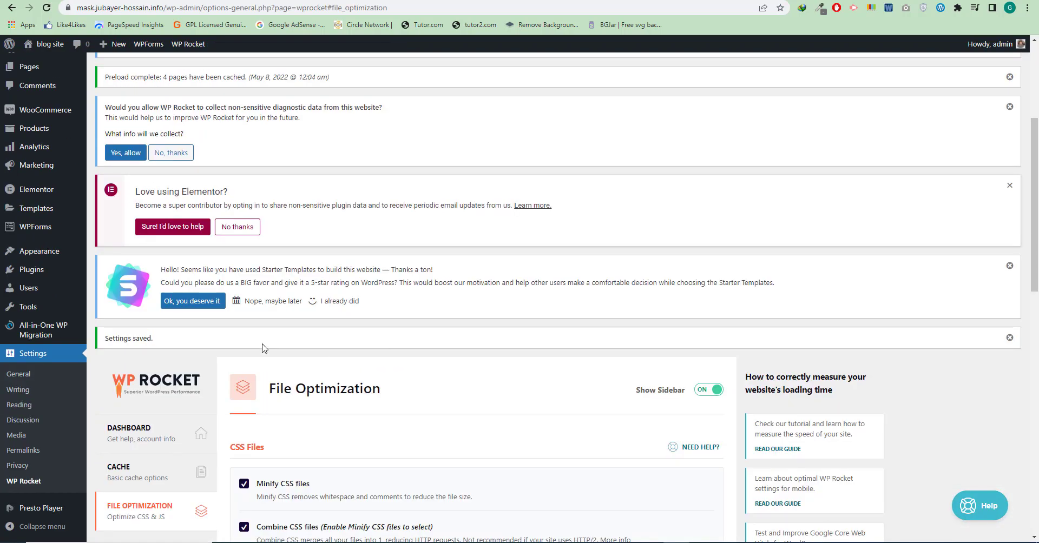
scroll(265, 347, "down", 3)
scroll(335, 334, "down", 8)
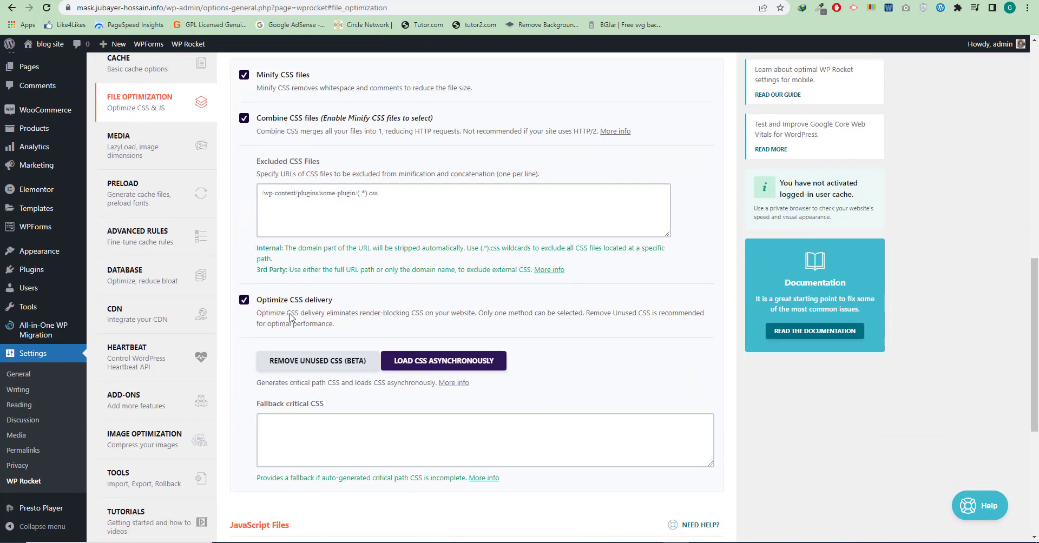
scroll(327, 324, "down", 3)
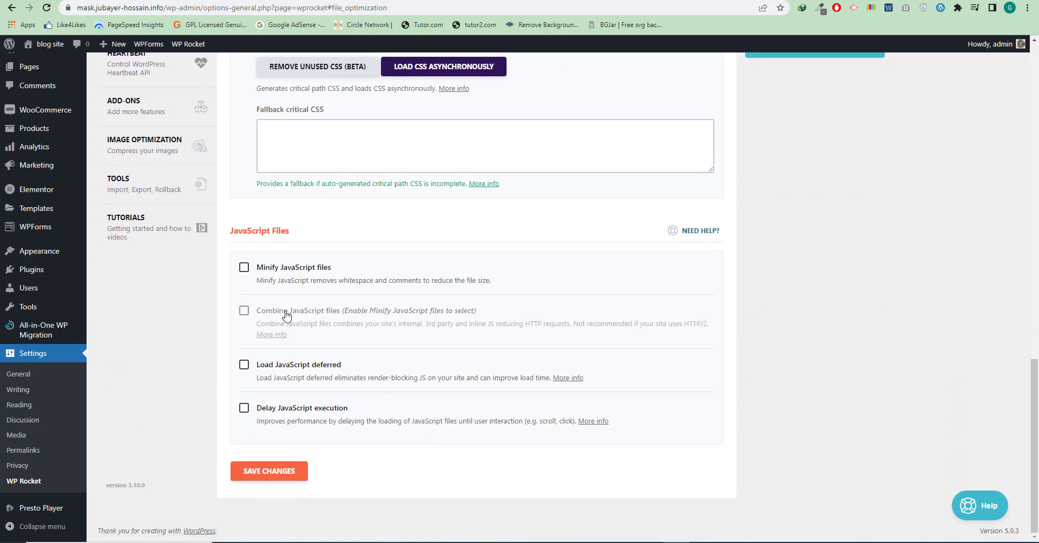
left_click(244, 268)
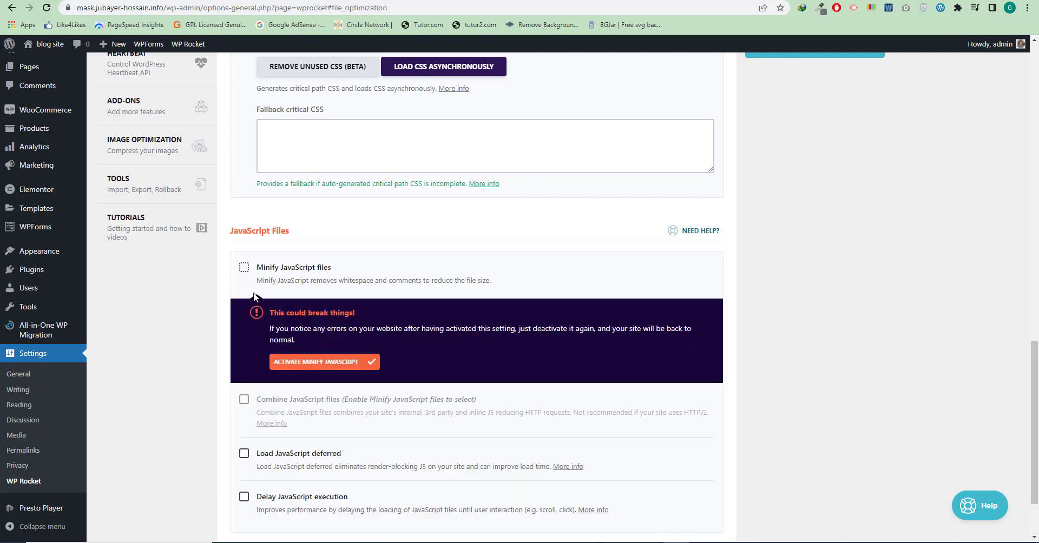
left_click(309, 362)
Activate Combine JavaScript files, enable Load JavaScript deferred and save the File Optimization changes
scroll(348, 340, "down", 1)
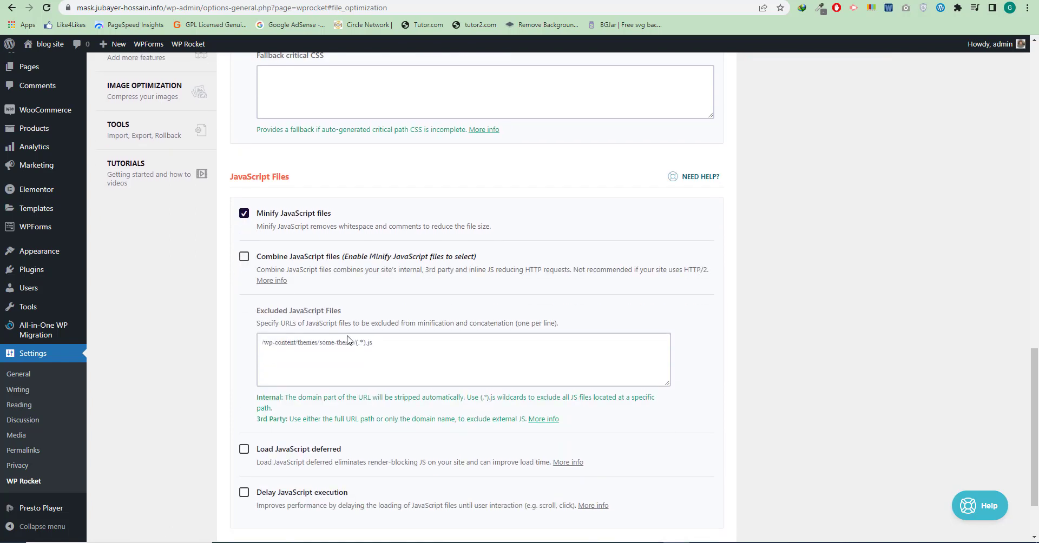
left_click(244, 257)
left_click(344, 364)
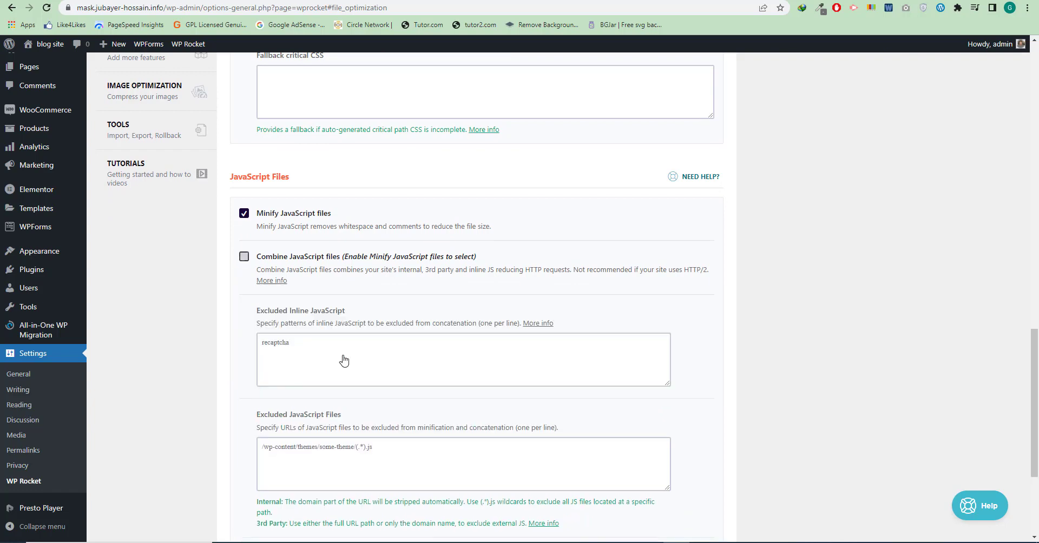
scroll(313, 314, "down", 4)
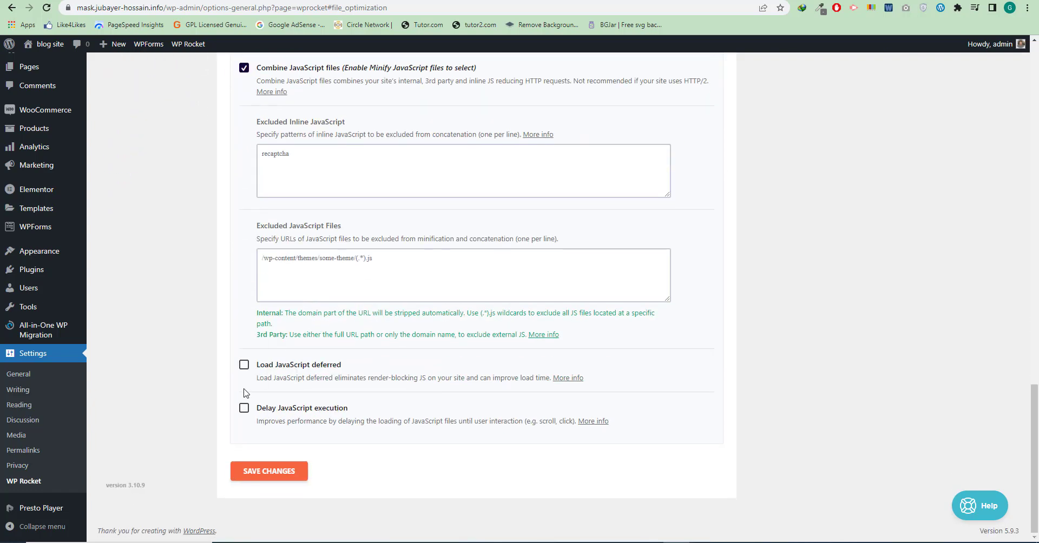
left_click(244, 365)
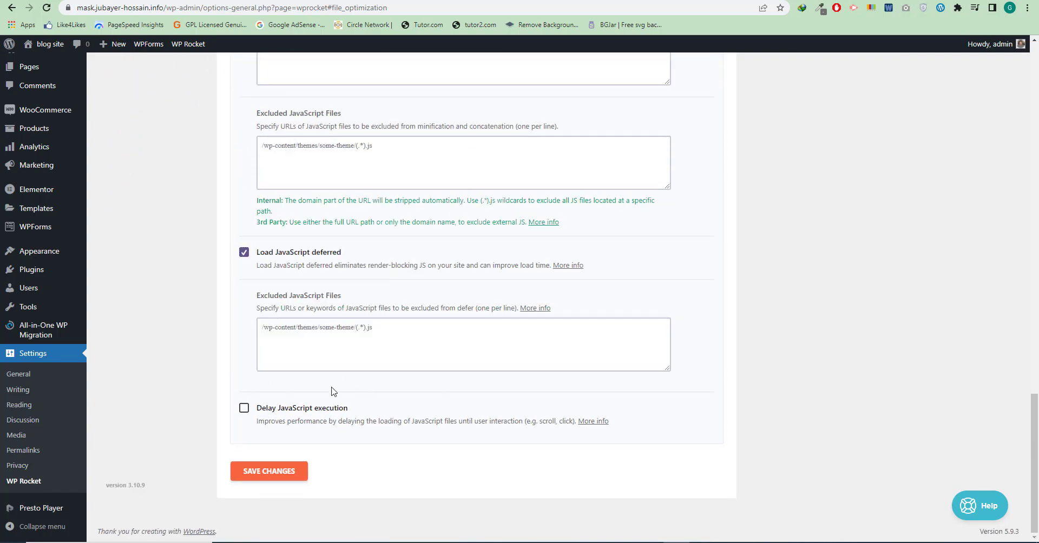
left_click(257, 476)
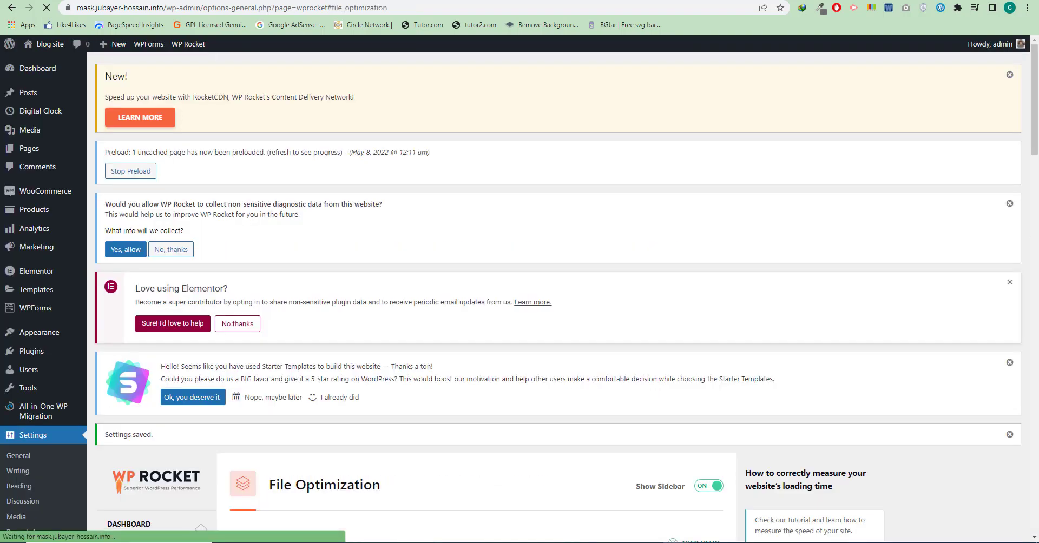
Switch to the mobile PageSpeed Insights report and review its metrics and opportunities, expanding Reduce initial server response time
left_click(698, 1)
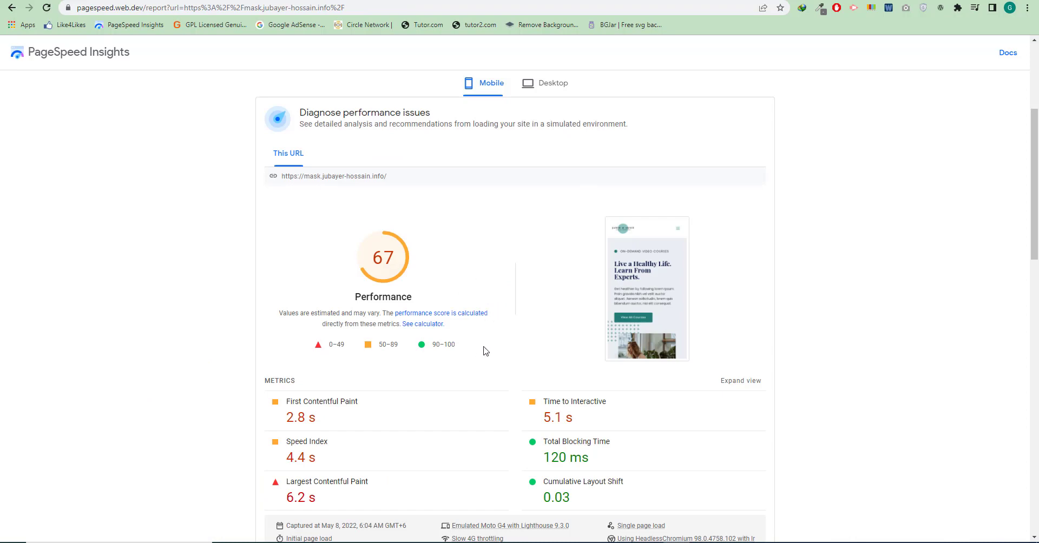
scroll(476, 341, "down", 3)
scroll(464, 325, "up", 3)
scroll(440, 342, "down", 8)
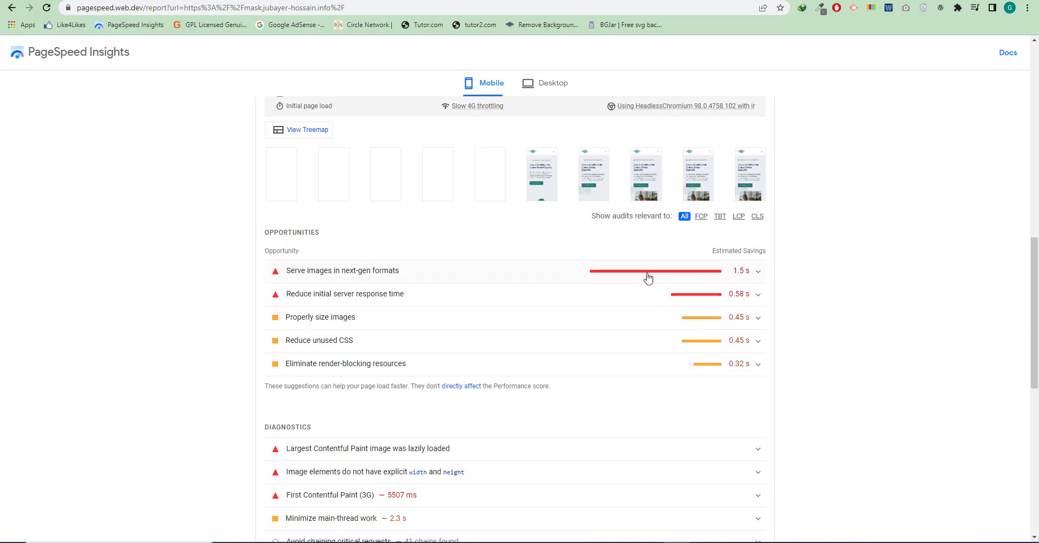
mouse_move(647, 278)
left_click(746, 302)
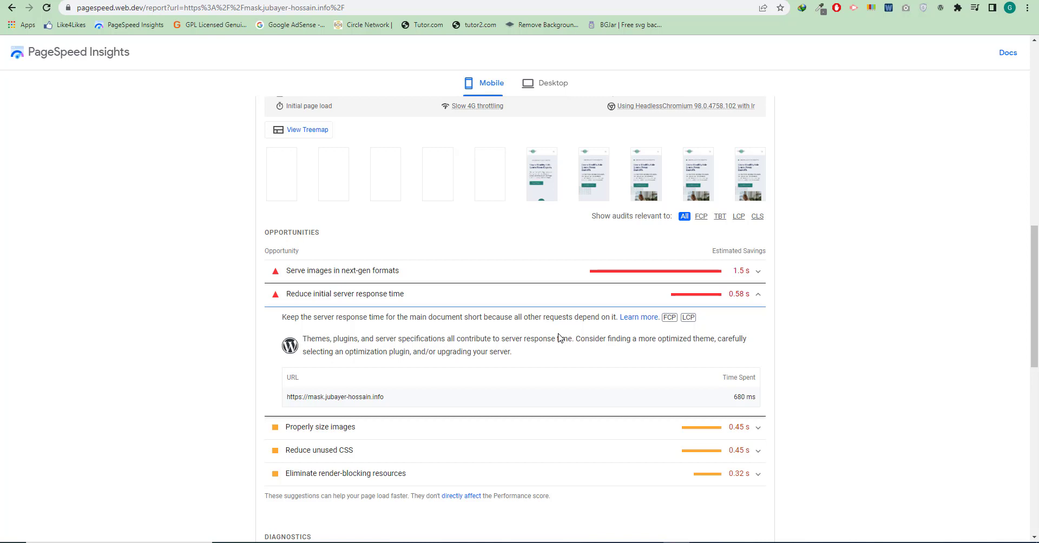
Expand Eliminate render-blocking resources in the report and examine the listed CSS and JavaScript files
scroll(563, 341, "down", 2)
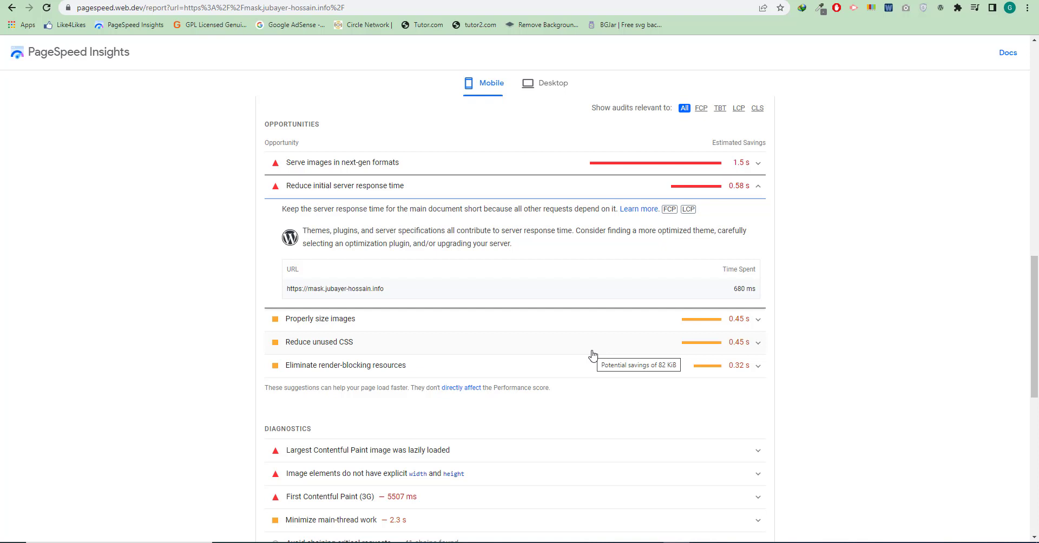
left_click(752, 370)
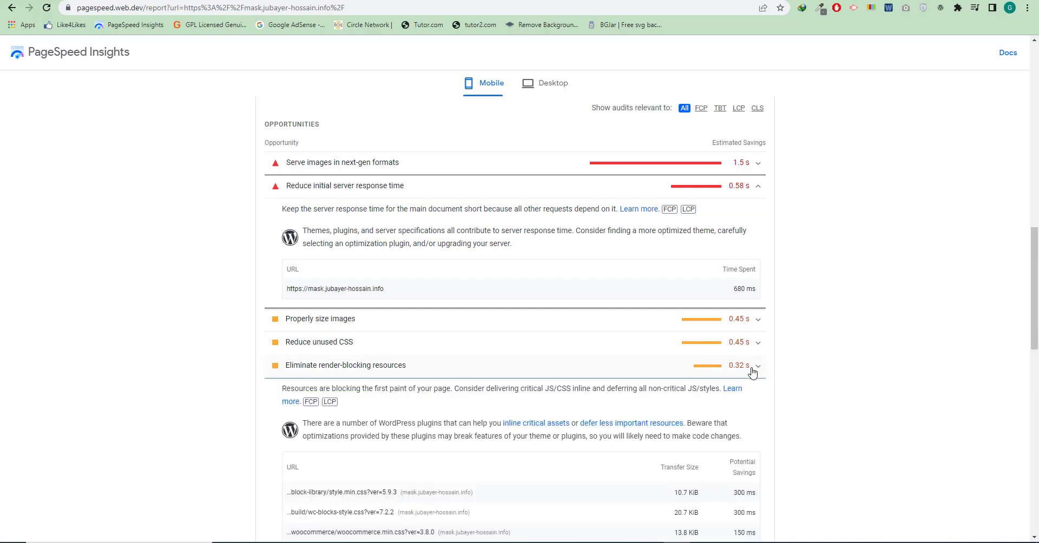
scroll(554, 367, "down", 3)
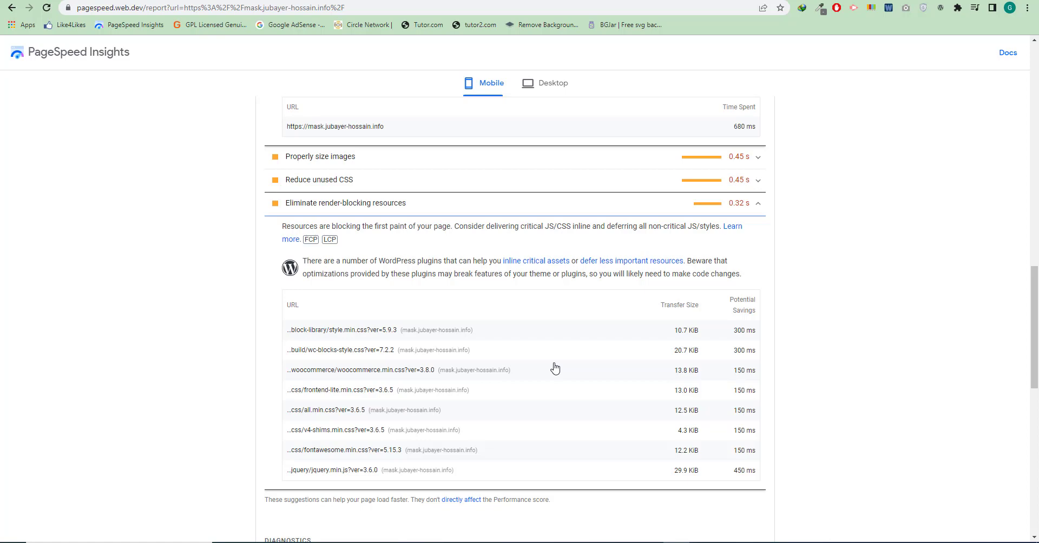
Go back to WP Rocket's File Optimization page and review the selected CSS and JavaScript options
left_click(584, 1)
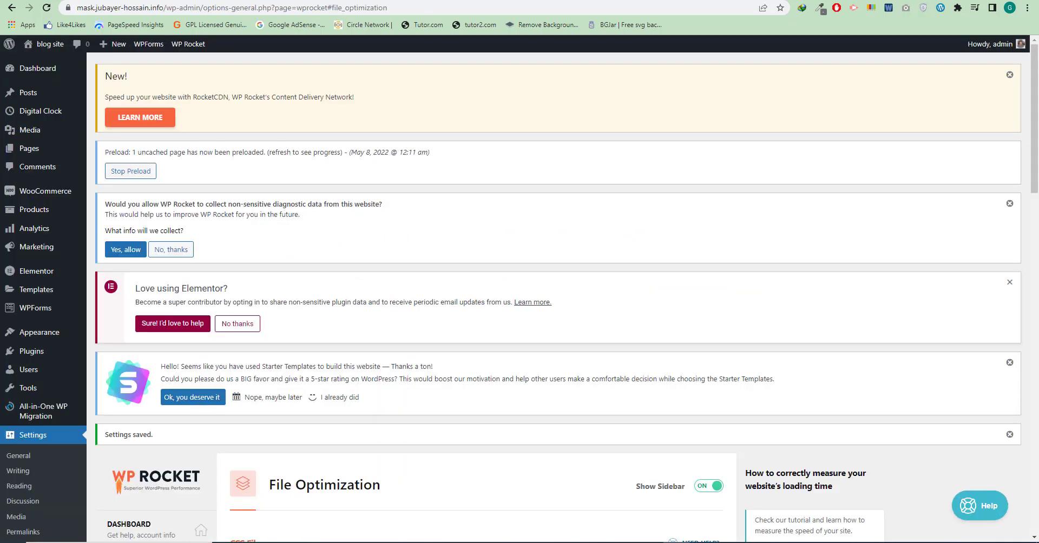
scroll(449, 289, "down", 8)
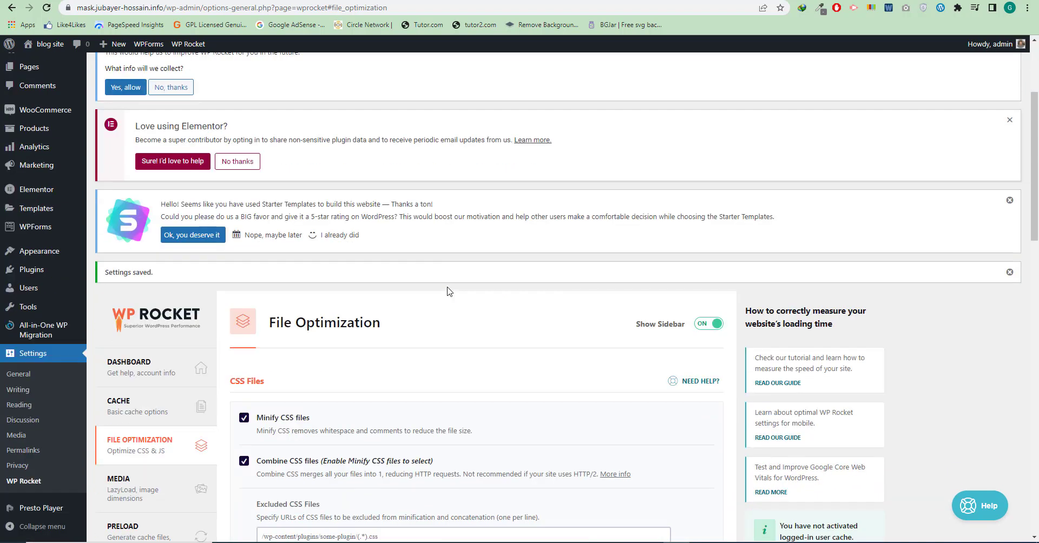
scroll(431, 306, "down", 5)
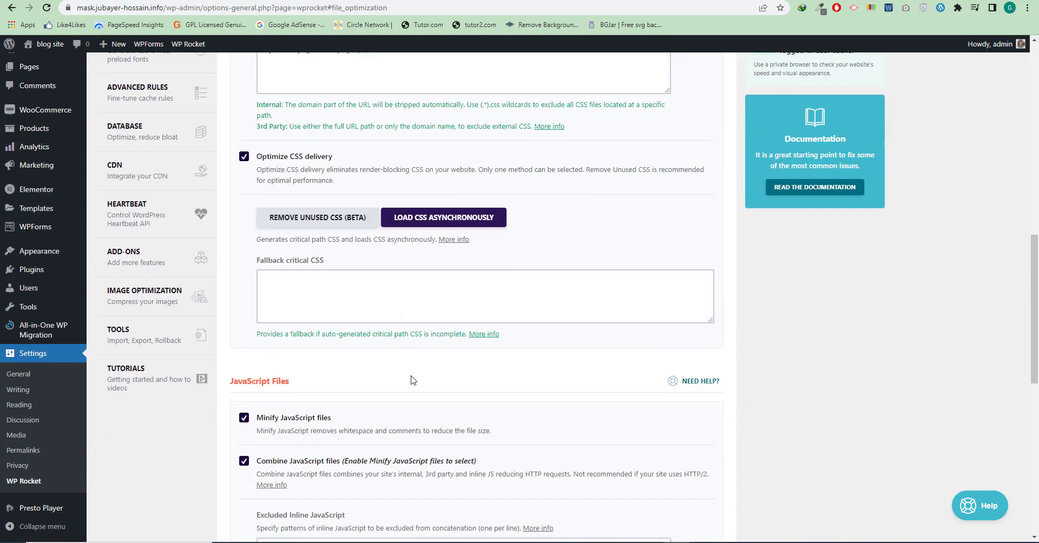
scroll(509, 228, "down", 3)
scroll(513, 225, "up", 3)
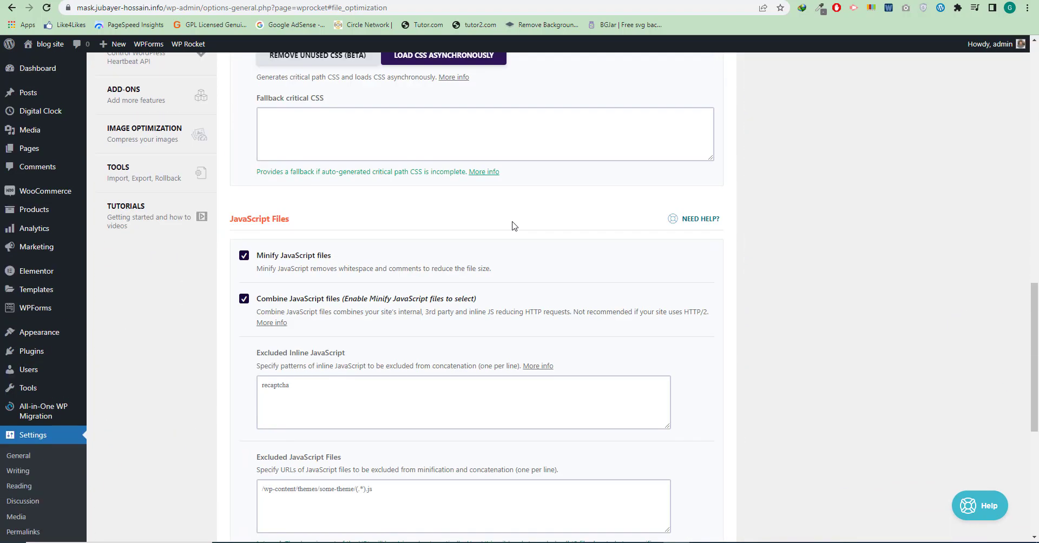
scroll(503, 210, "down", 4)
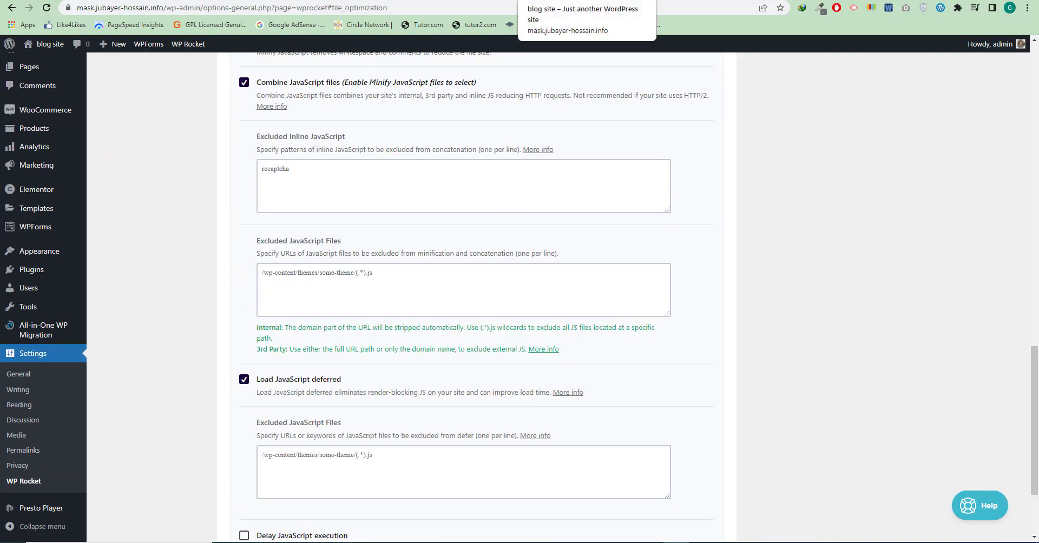
Reload the site's home page and inspect its sections for errors from the JavaScript changes
left_click(541, 1)
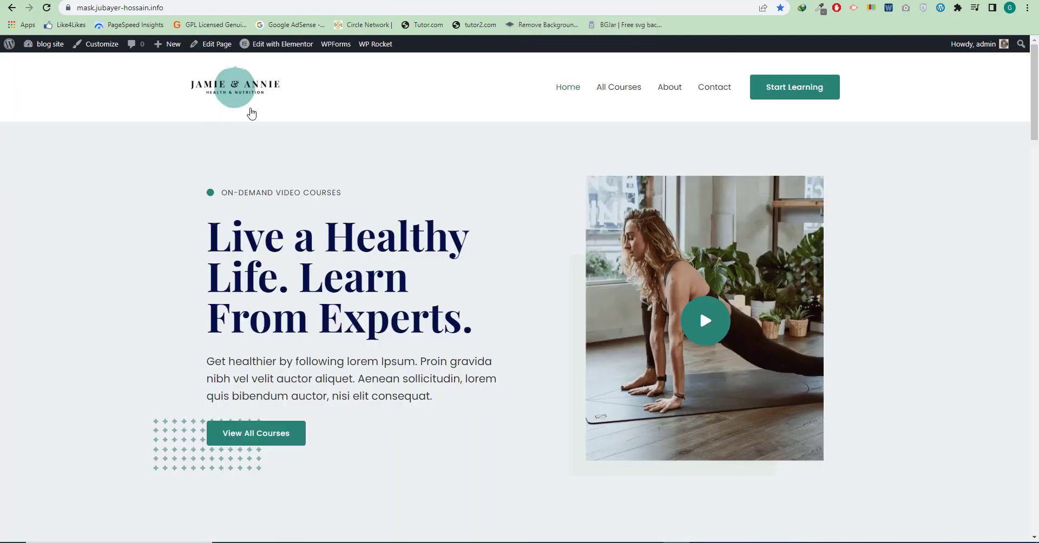
left_click(46, 7)
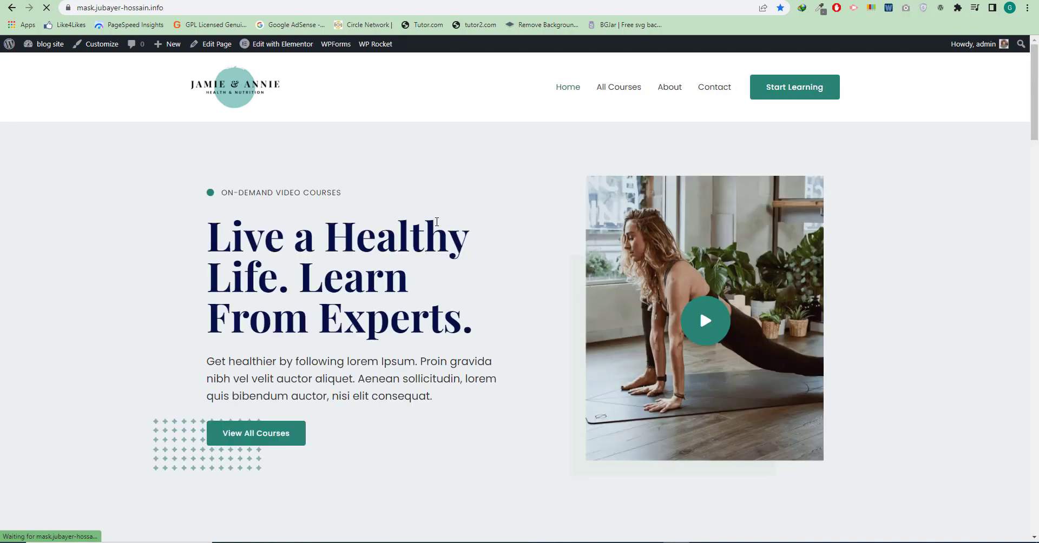
scroll(448, 295, "down", 10)
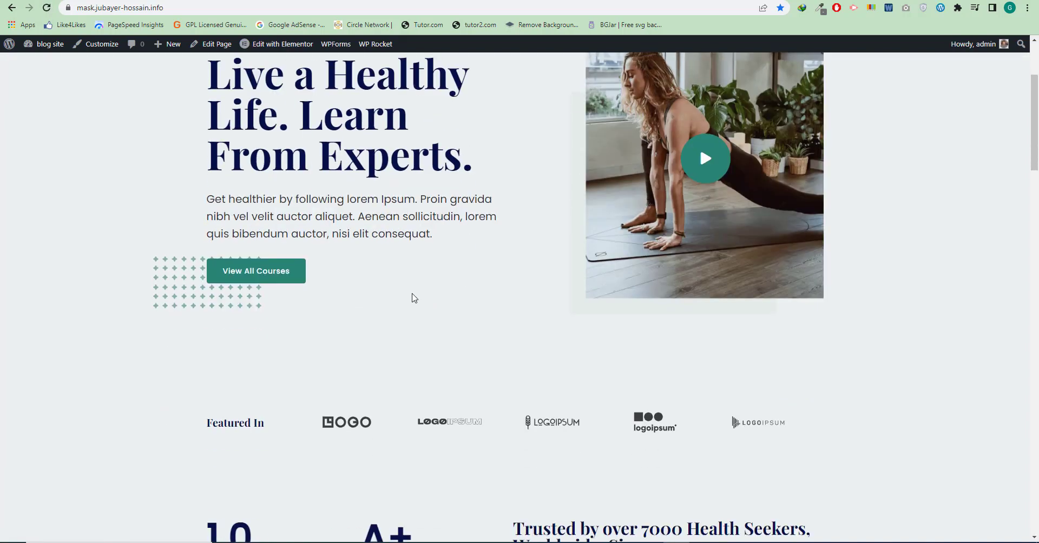
scroll(413, 297, "down", 9)
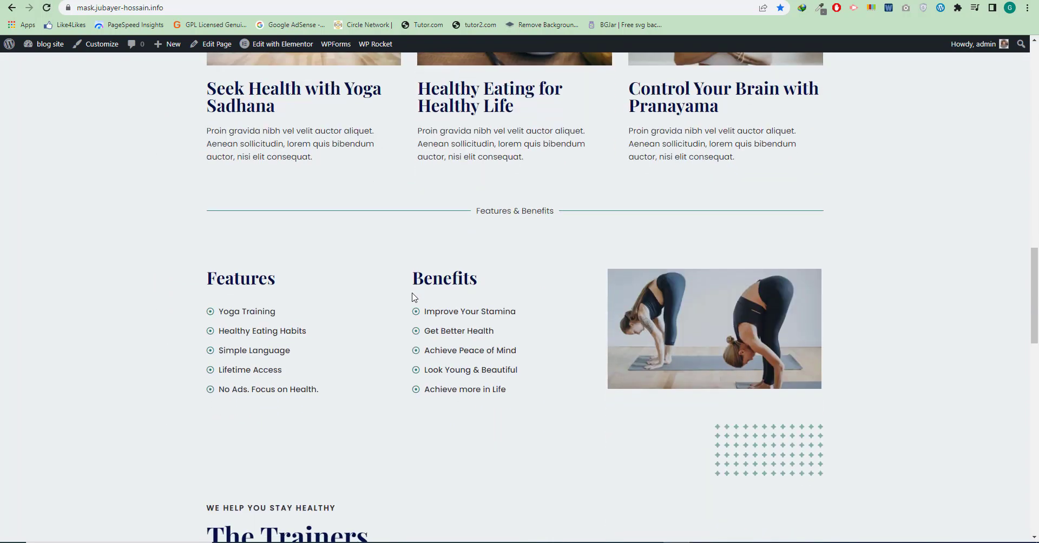
scroll(413, 297, "up", 19)
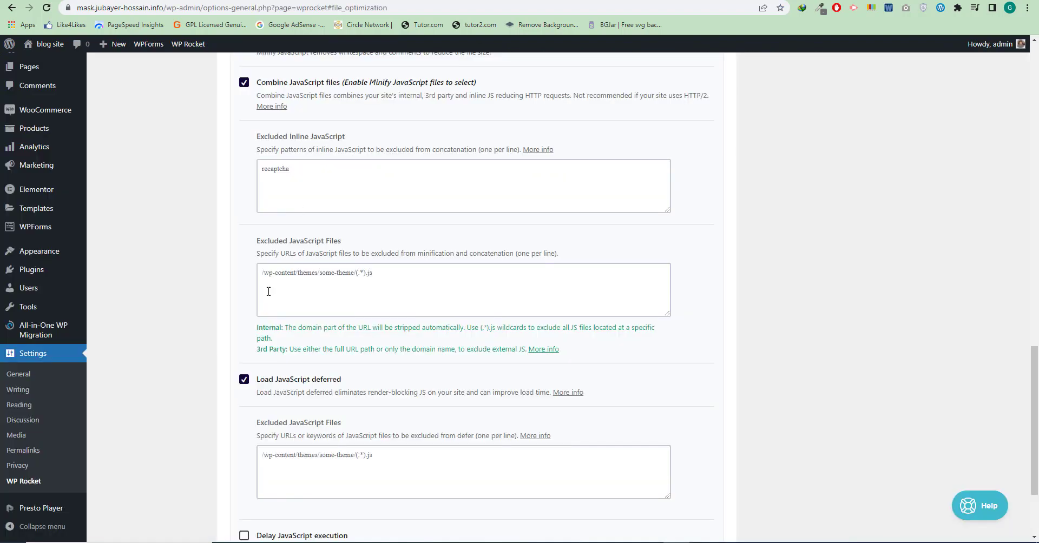
Open WP Rocket's Media settings and enable LazyLoad for images and for iframes and videos
scroll(343, 374, "down", 2)
scroll(332, 387, "down", 1)
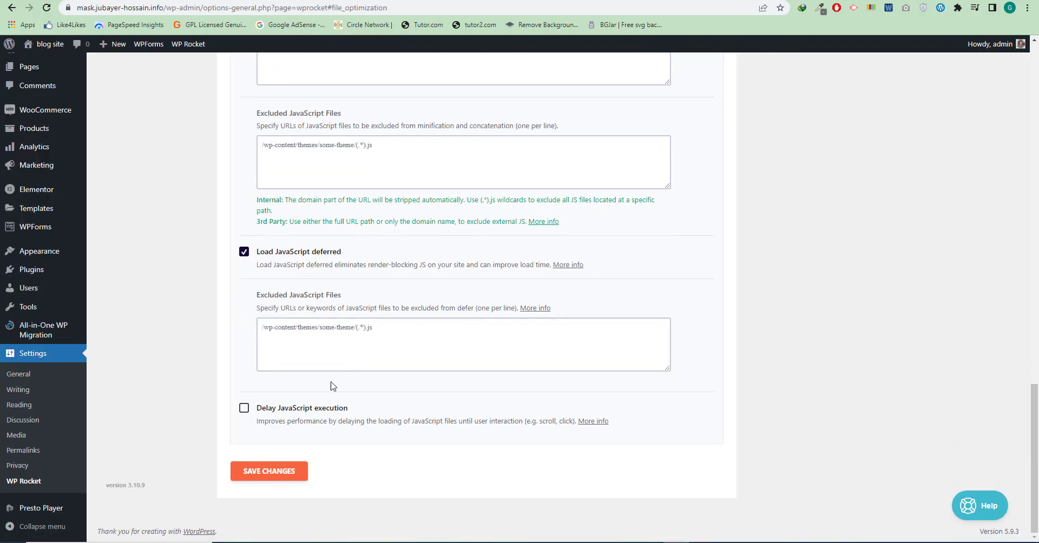
left_click(274, 480)
scroll(253, 454, "up", 7)
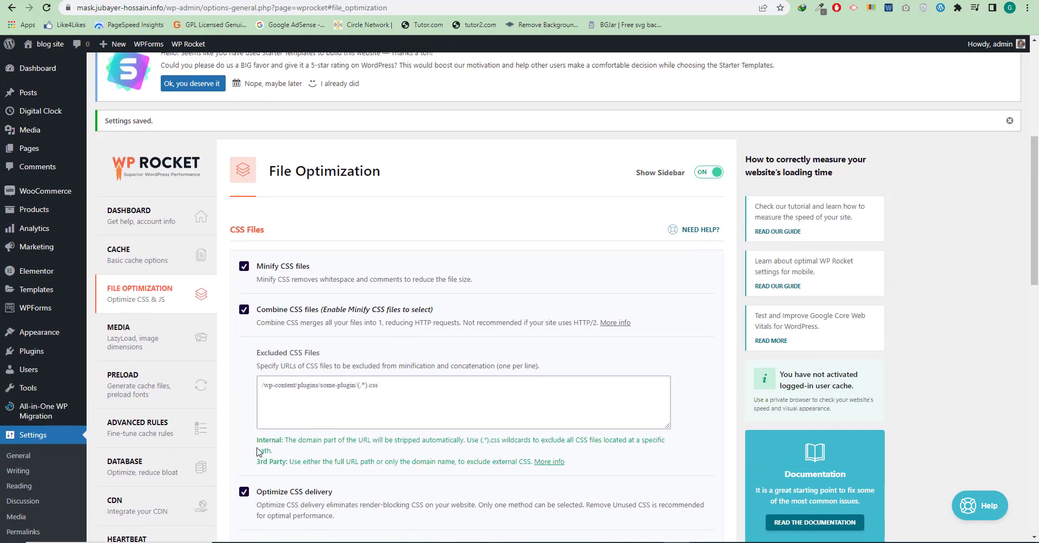
left_click(180, 372)
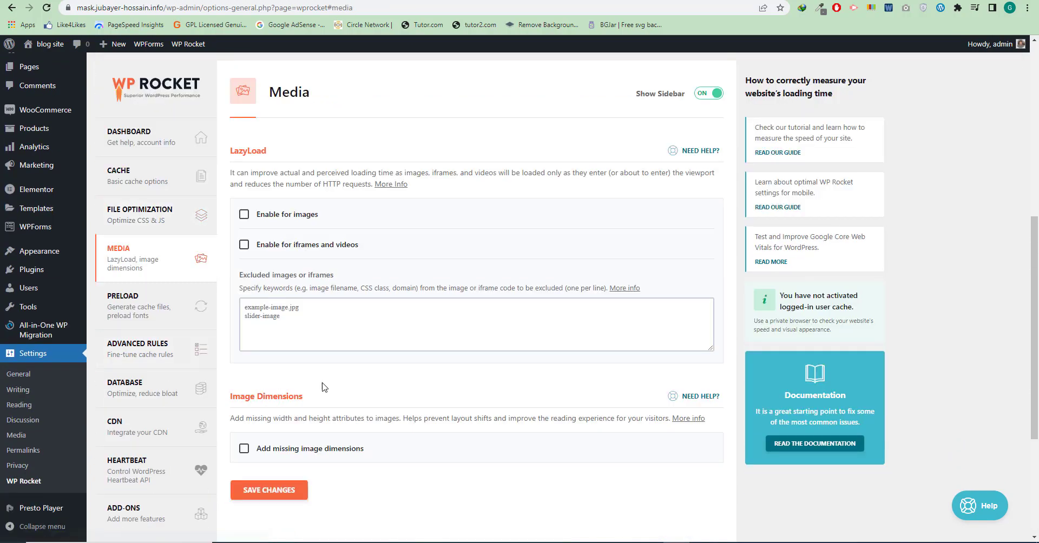
scroll(351, 381, "down", 1)
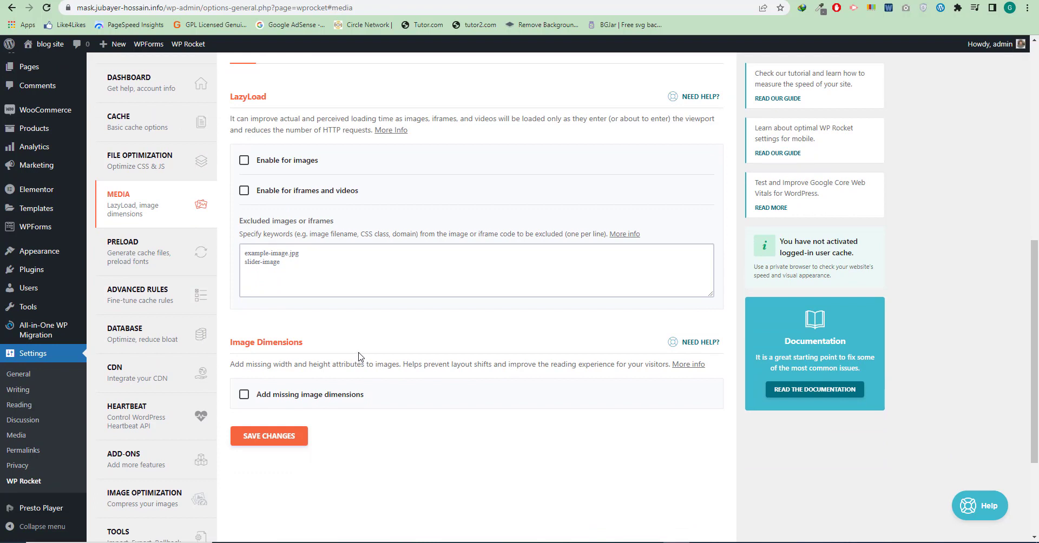
scroll(360, 358, "up", 1)
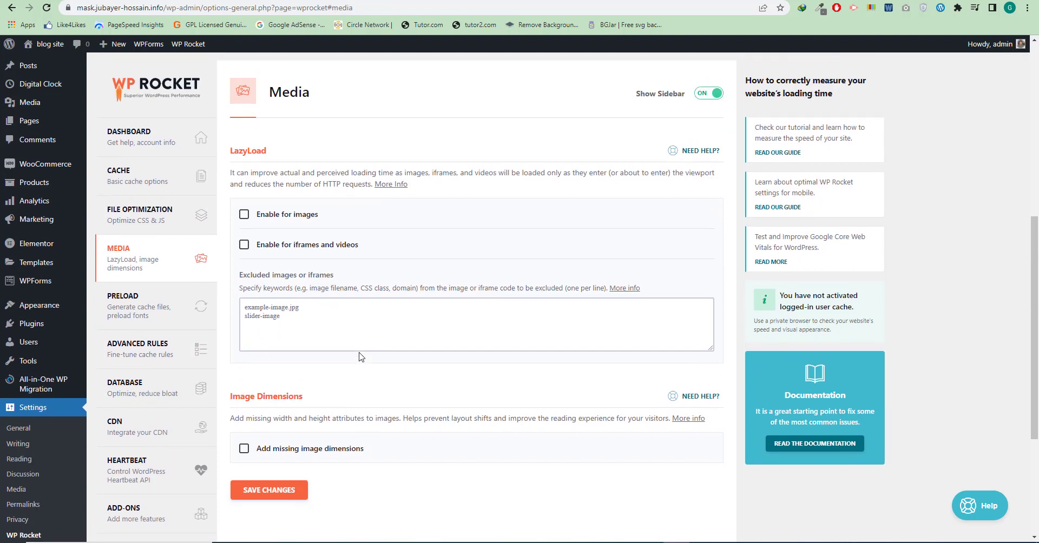
left_click(244, 215)
scroll(326, 284, "down", 2)
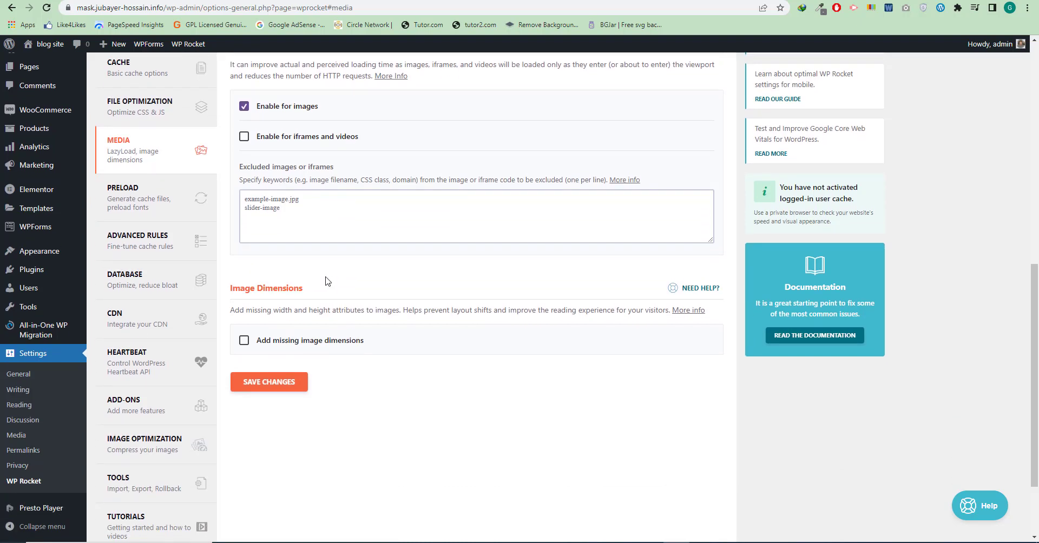
left_click(244, 136)
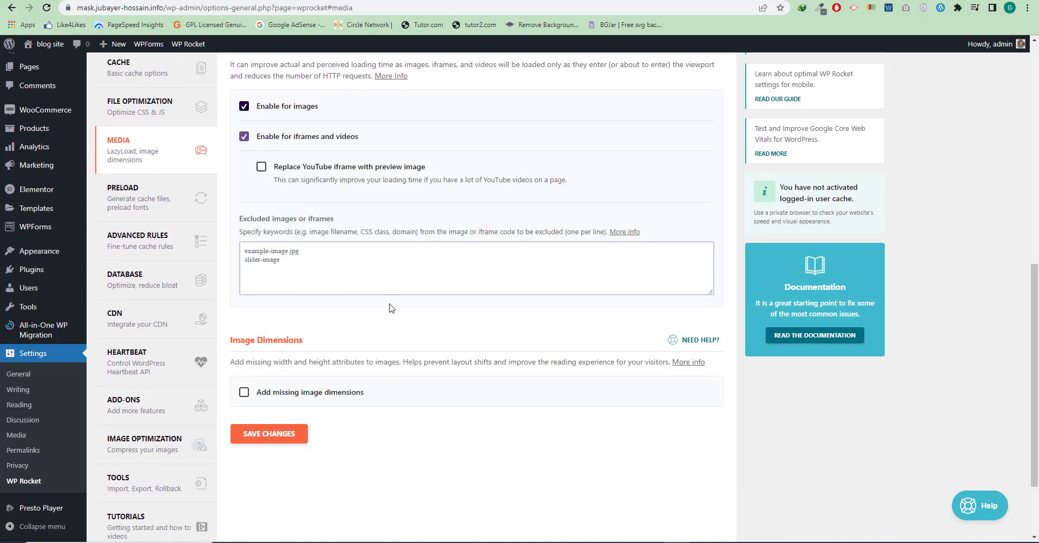
Enable Add missing image dimensions and save the Media settings
scroll(363, 325, "down", 2)
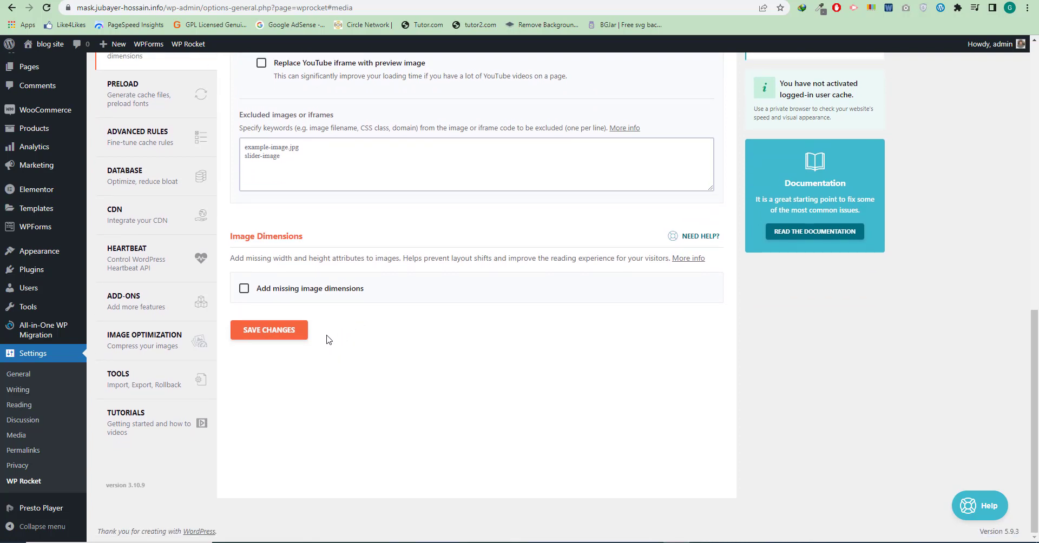
left_click(244, 288)
left_click(281, 329)
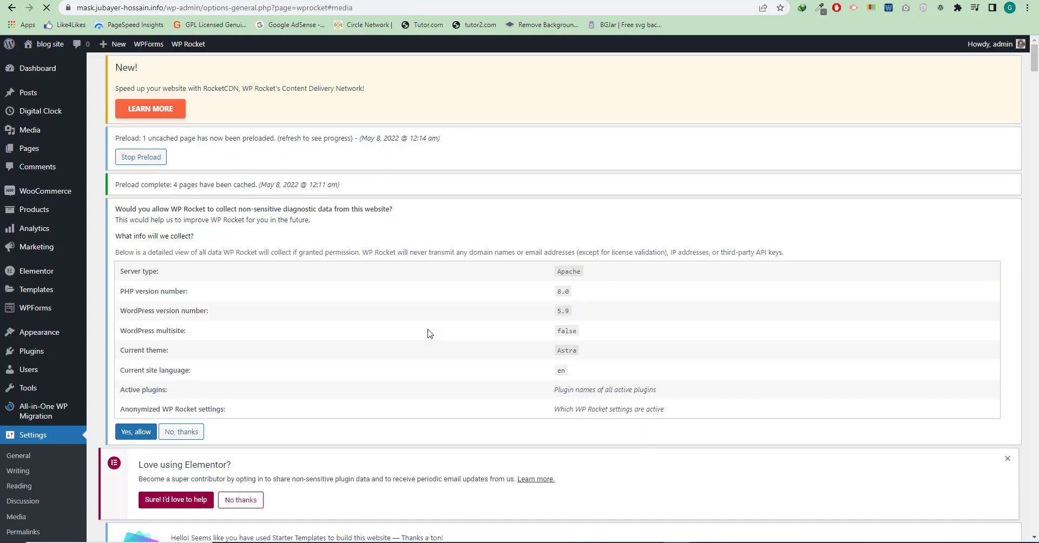
Reload the site's home page and check that its sections and images still display correctly with the saved Media settings
scroll(389, 327, "down", 10)
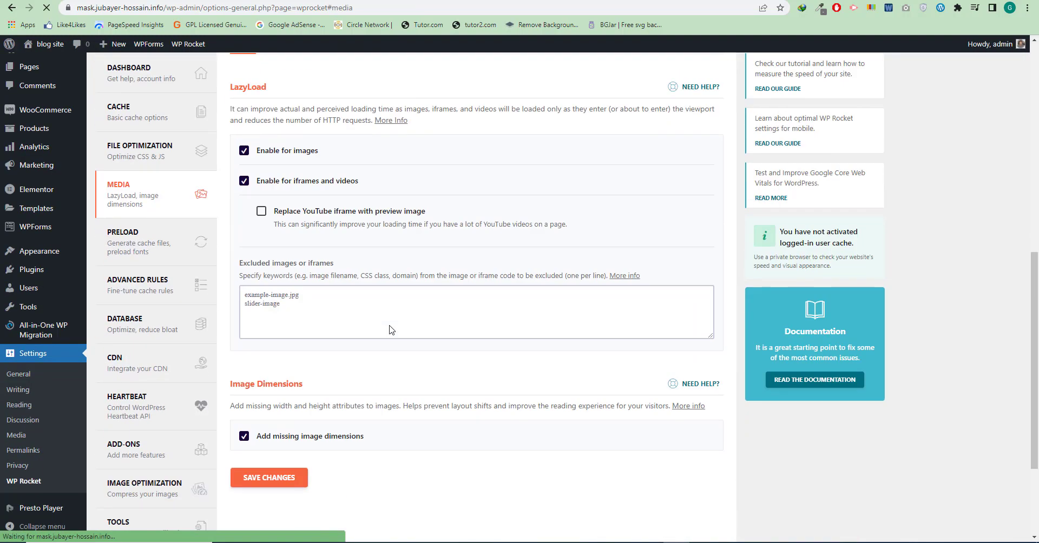
scroll(389, 327, "down", 1)
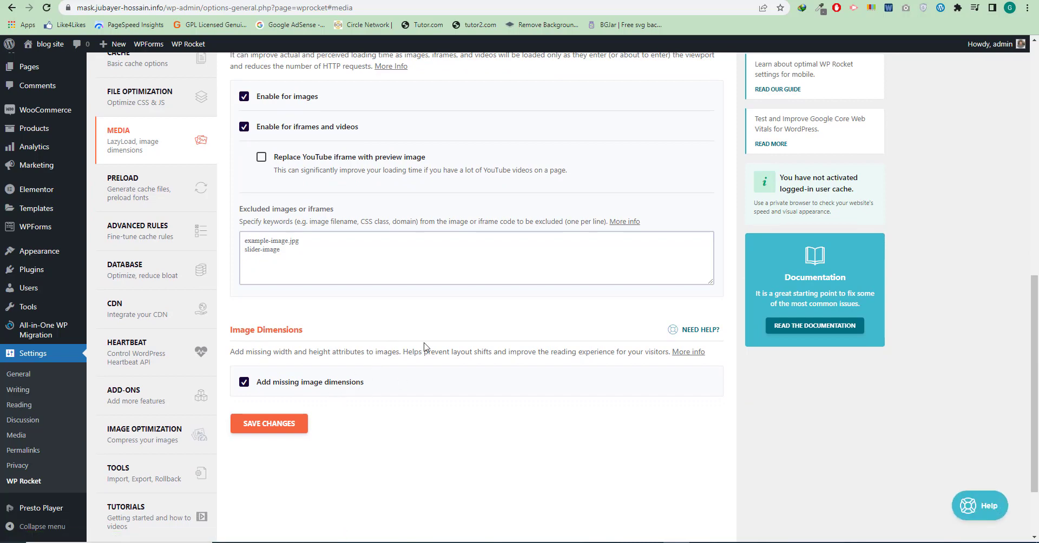
left_click(336, 0)
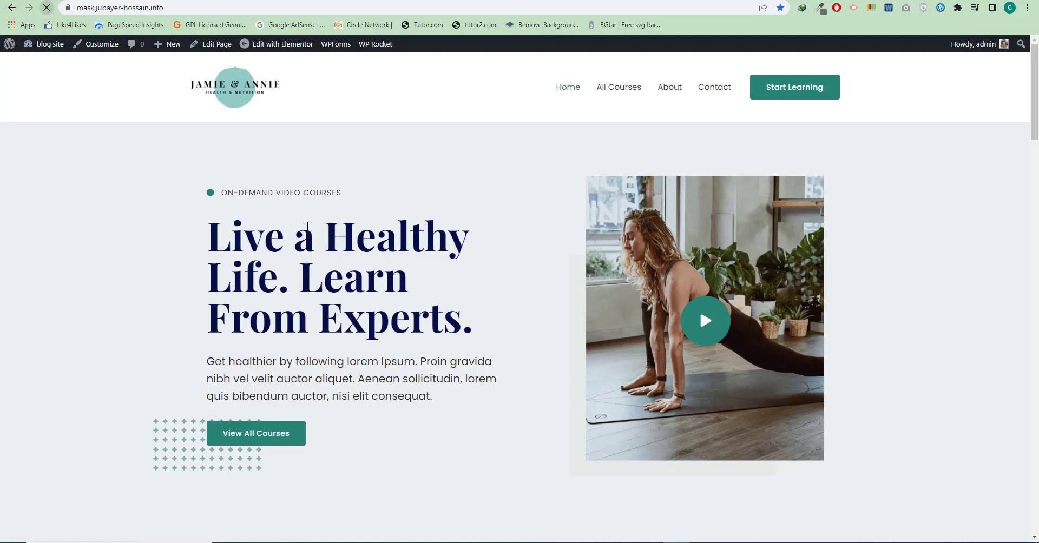
left_click(47, 8)
scroll(540, 265, "down", 4)
scroll(540, 265, "down", 8)
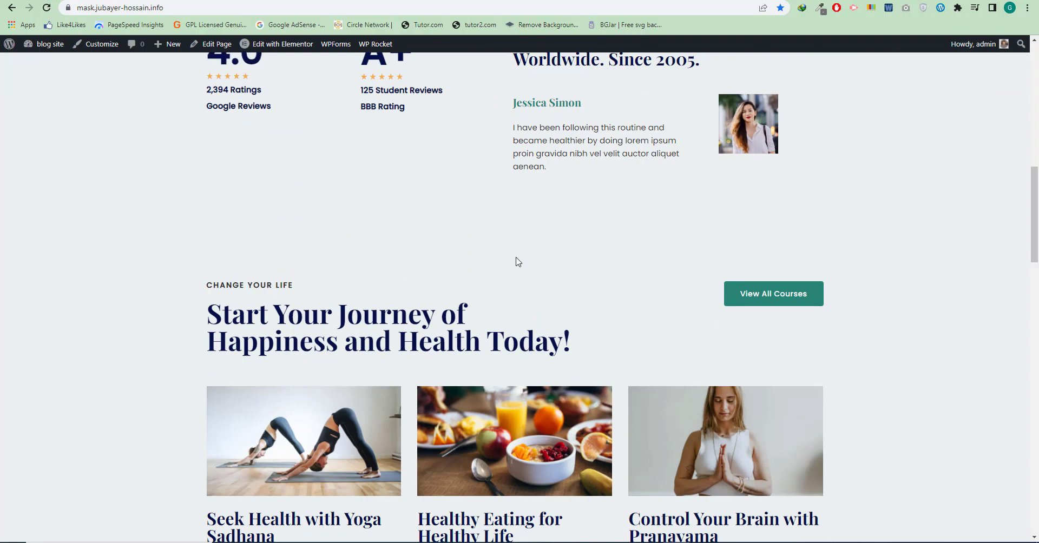
scroll(517, 258, "up", 3)
scroll(518, 255, "down", 4)
scroll(518, 255, "up", 3)
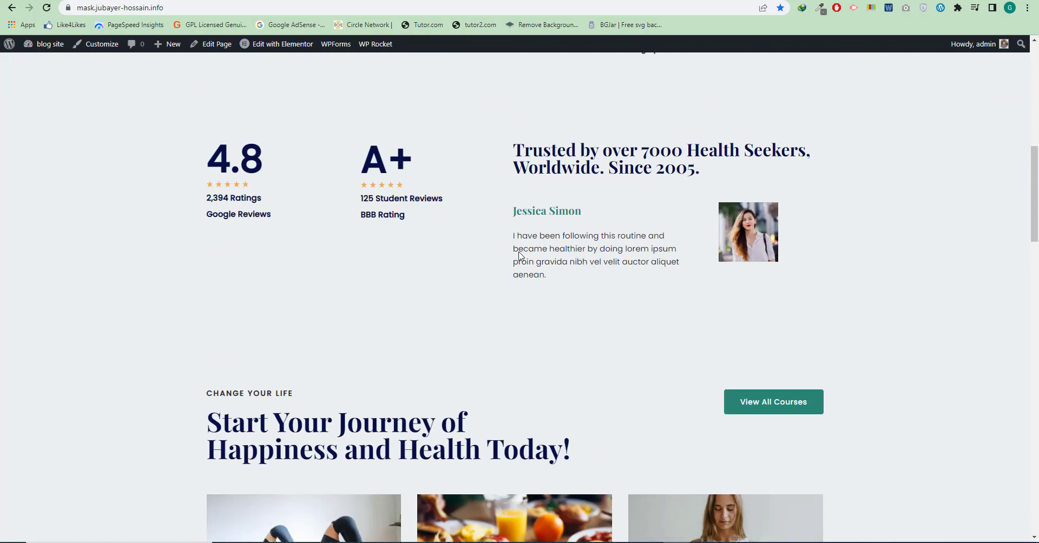
scroll(518, 255, "down", 19)
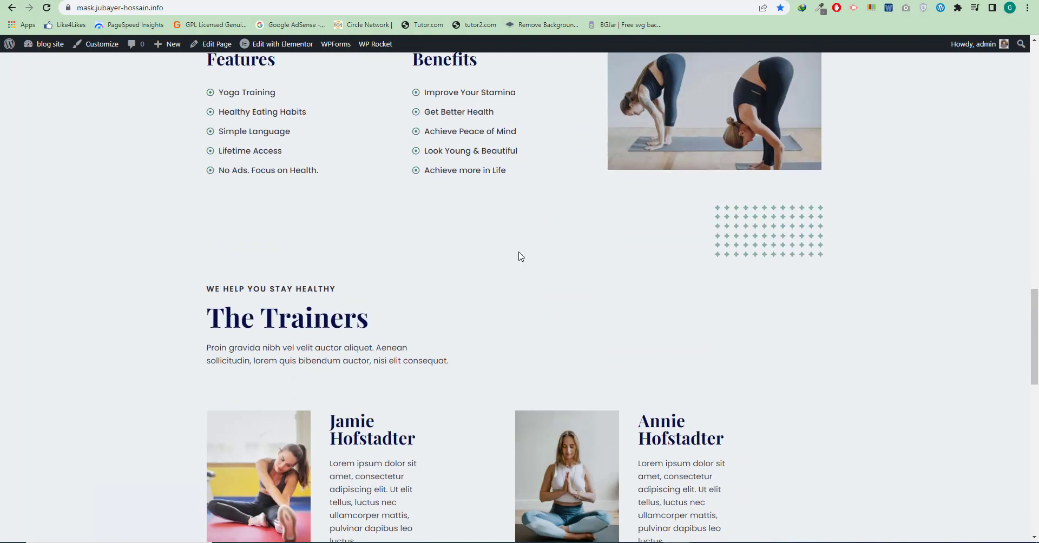
scroll(519, 256, "down", 8)
scroll(519, 256, "up", 12)
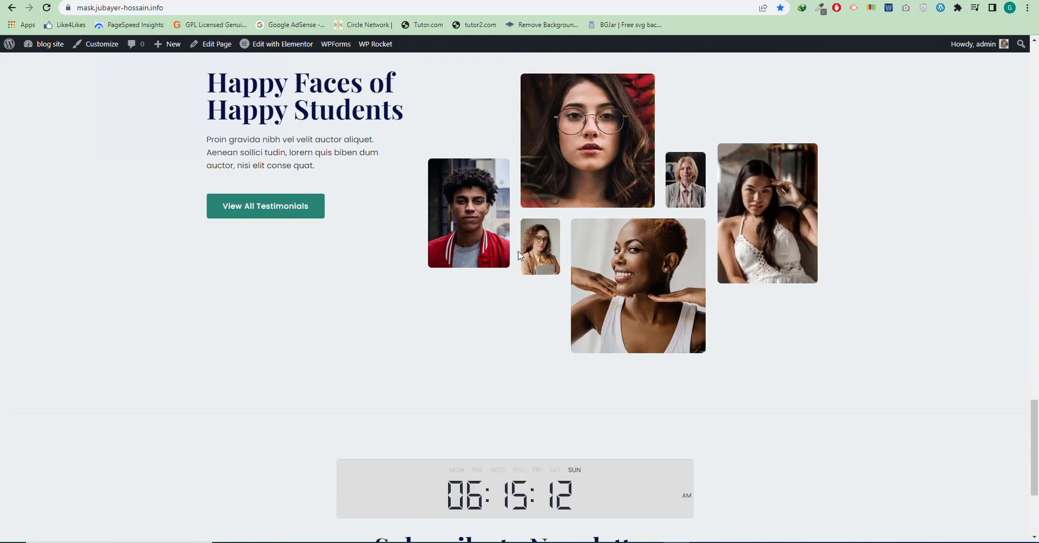
scroll(520, 253, "up", 12)
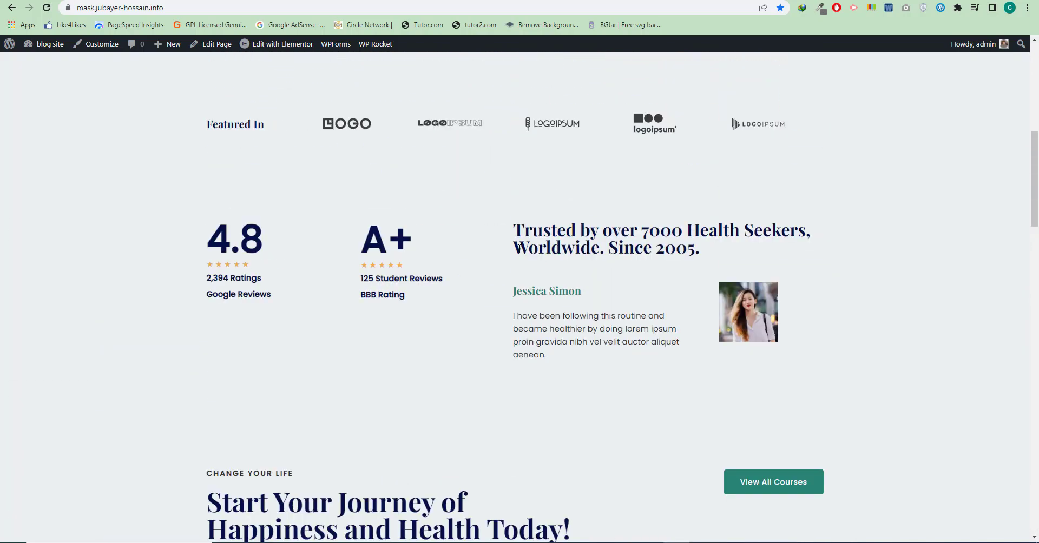
scroll(520, 249, "up", 6)
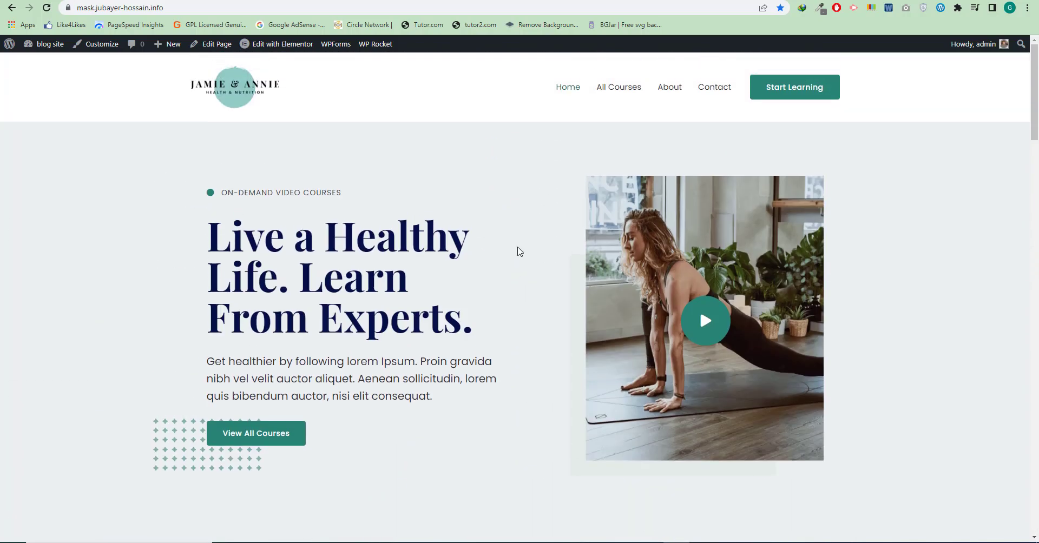
scroll(518, 250, "down", 3)
scroll(517, 248, "up", 3)
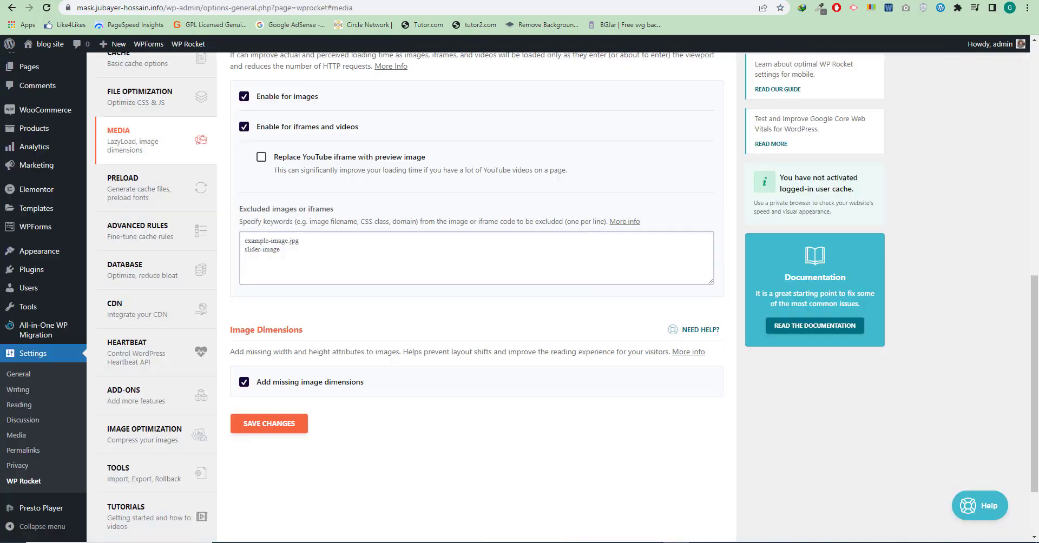
Return to WP Rocket's Media settings and review the LazyLoad and image dimension options
scroll(379, 287, "up", 3)
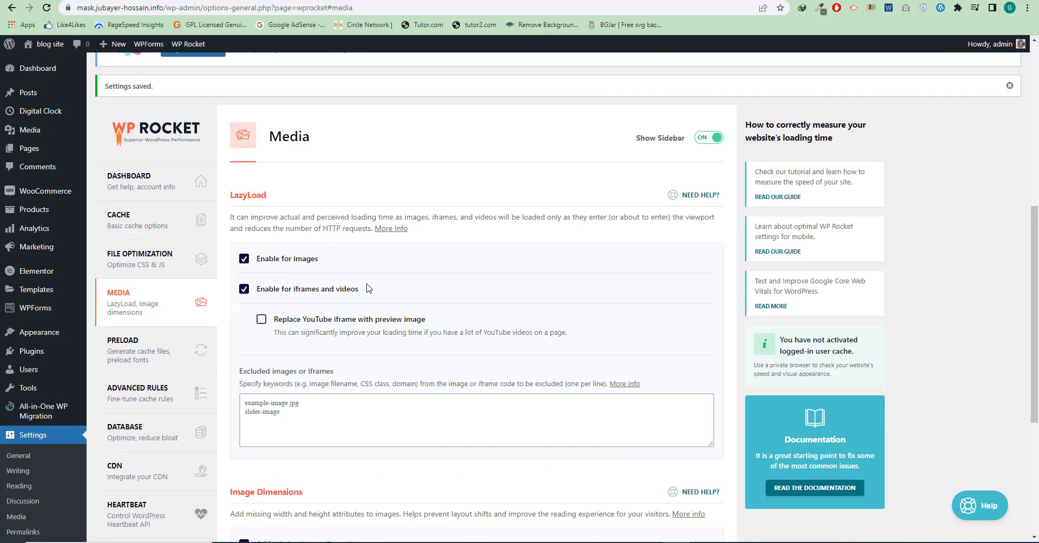
scroll(367, 288, "down", 1)
scroll(367, 287, "up", 3)
scroll(271, 243, "down", 4)
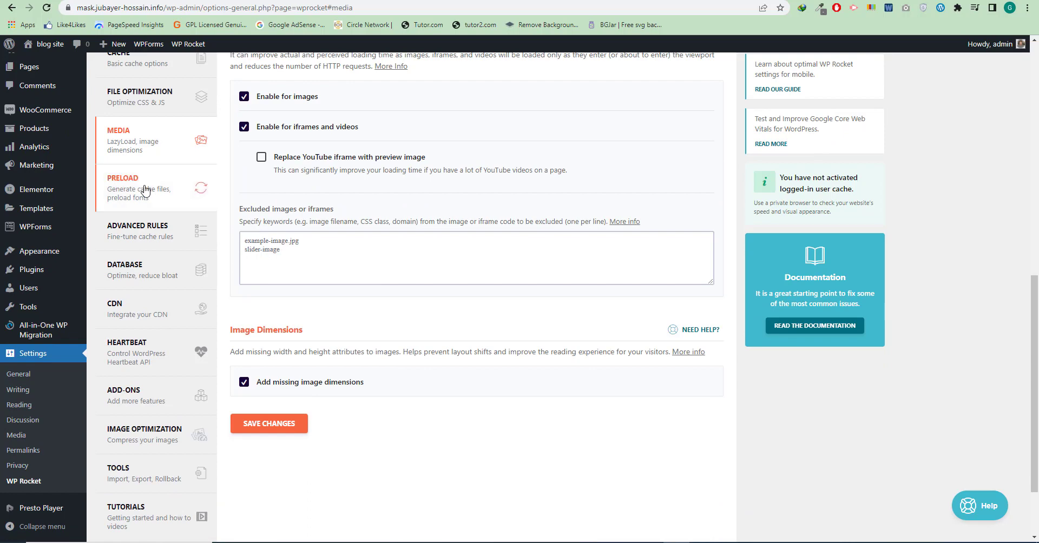
Open WP Rocket's Preload settings and review the cache, link, DNS prefetch and font preloading options
left_click(123, 236)
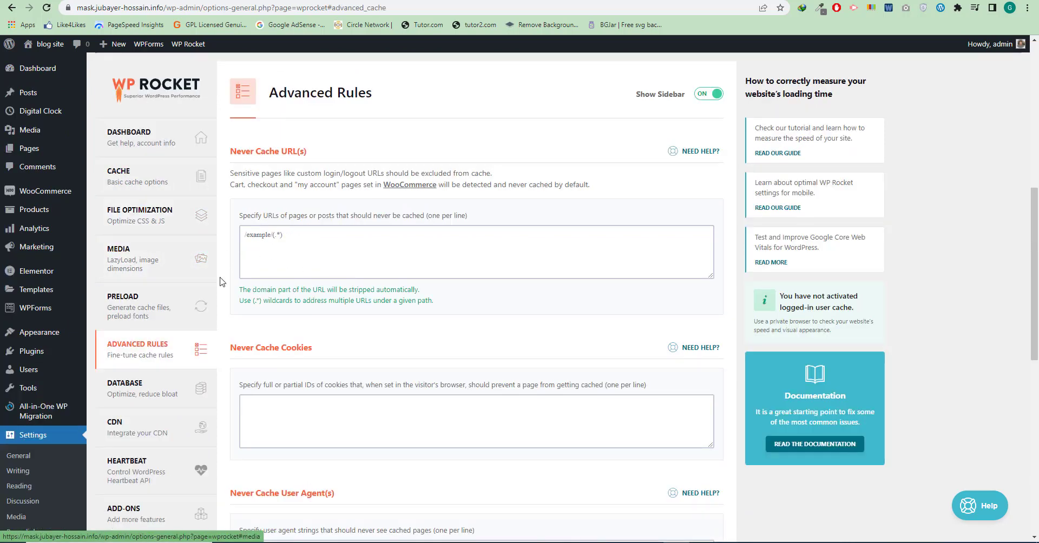
scroll(149, 276, "down", 1)
left_click(151, 285)
scroll(392, 333, "down", 5)
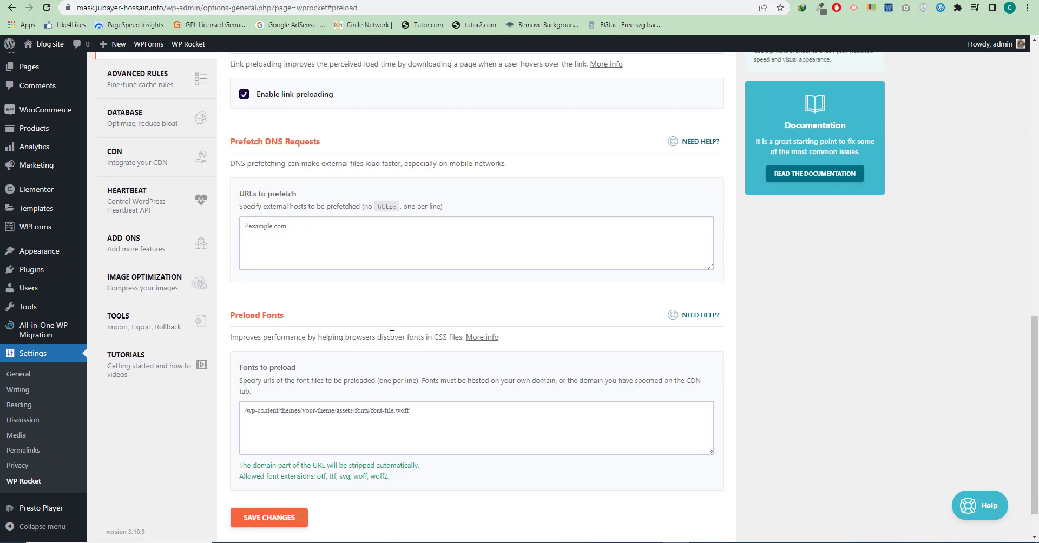
scroll(379, 336, "up", 5)
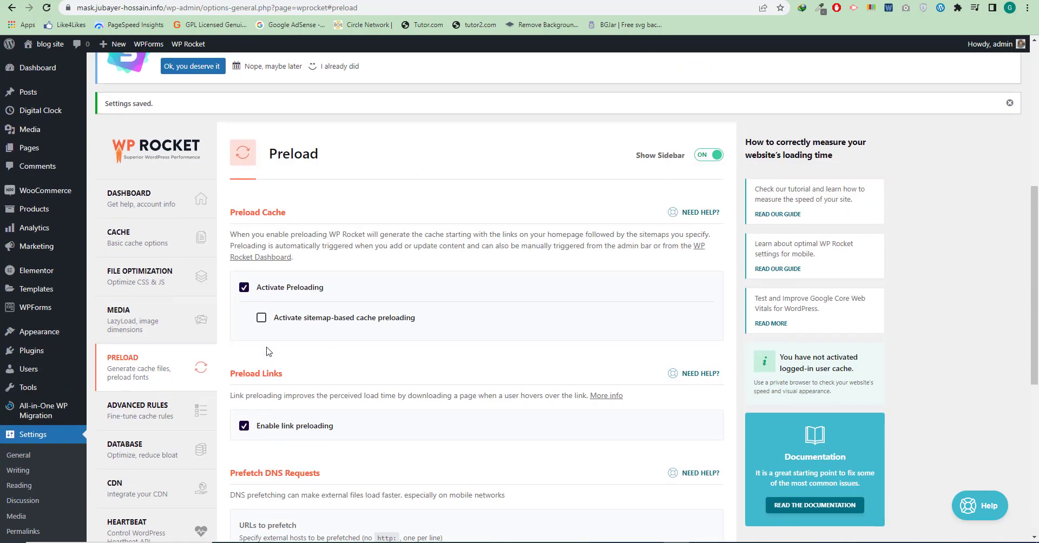
scroll(265, 347, "down", 2)
Open WP Rocket's Advanced Rules and review the never-cache, always-purge and query string fields
left_click(135, 259)
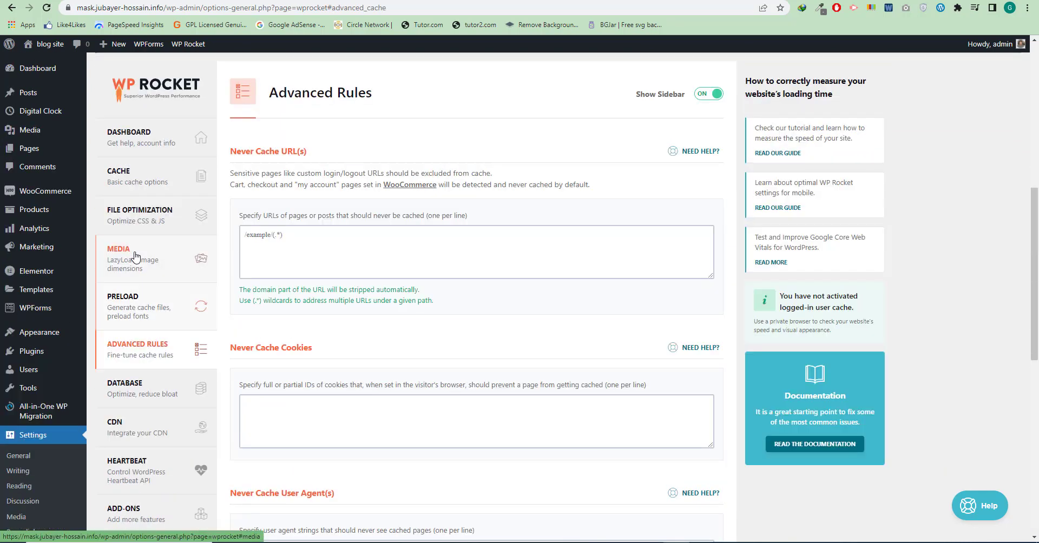
scroll(371, 375, "down", 1)
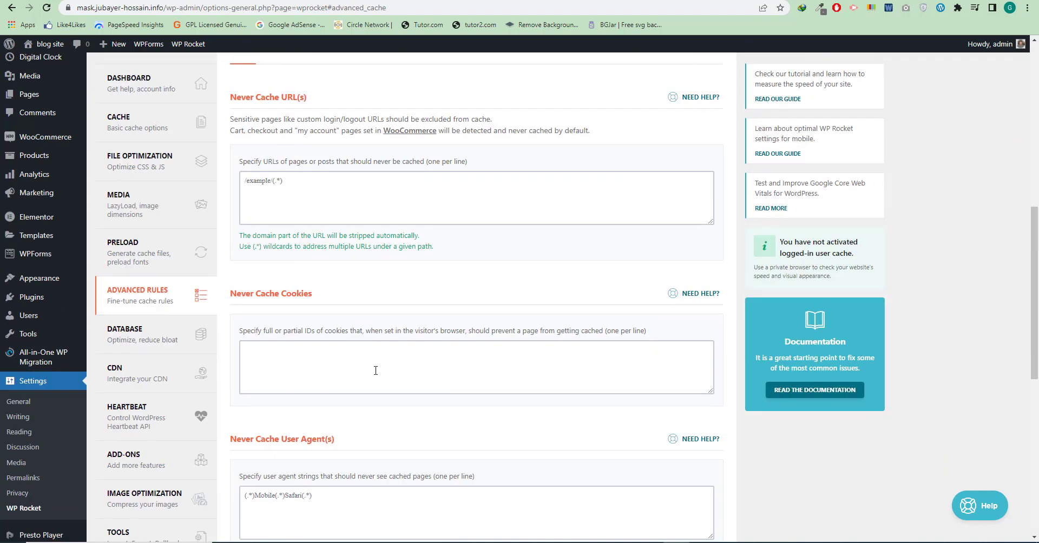
scroll(374, 368, "down", 8)
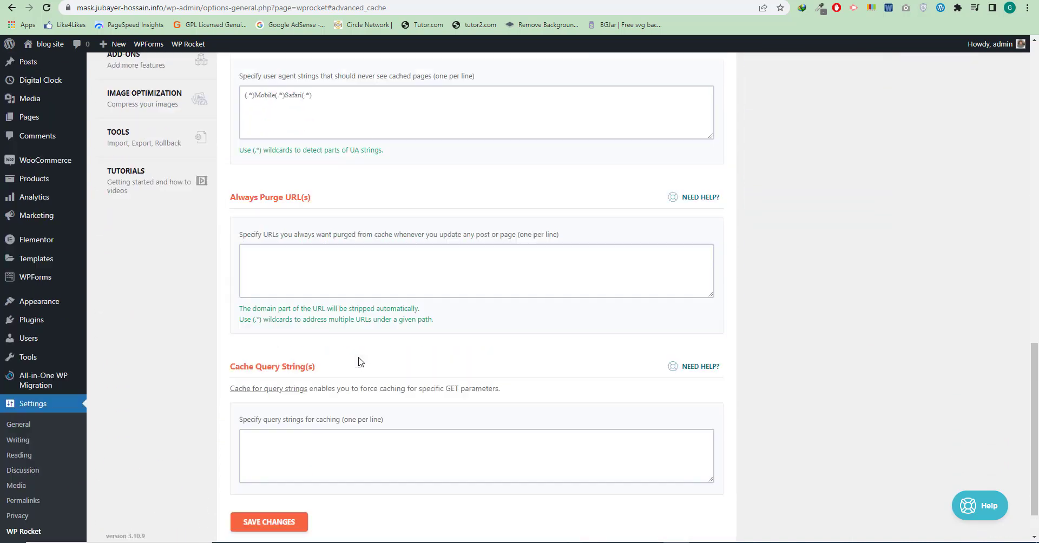
scroll(359, 357, "up", 10)
scroll(360, 356, "down", 1)
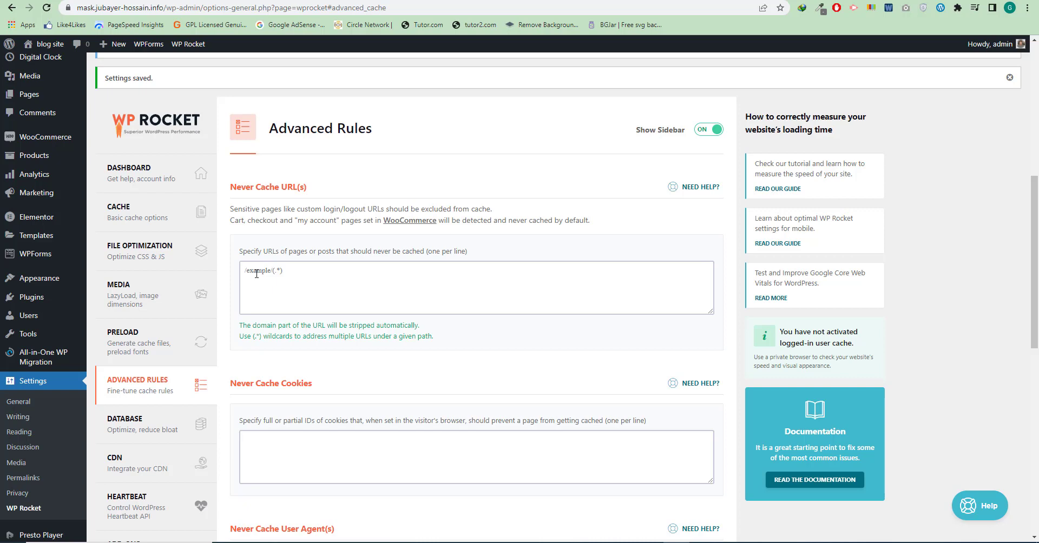
scroll(444, 329, "down", 4)
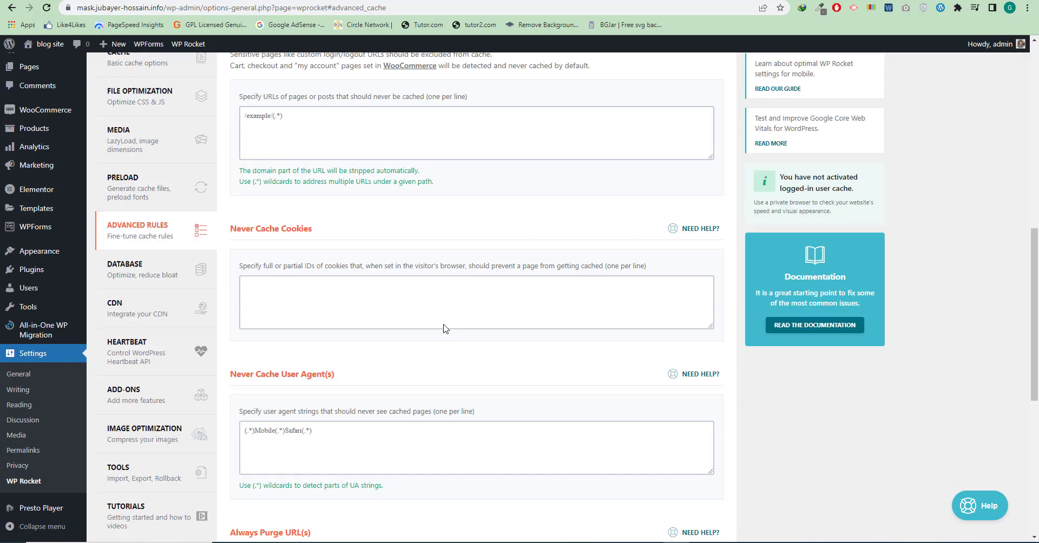
scroll(377, 310, "up", 2)
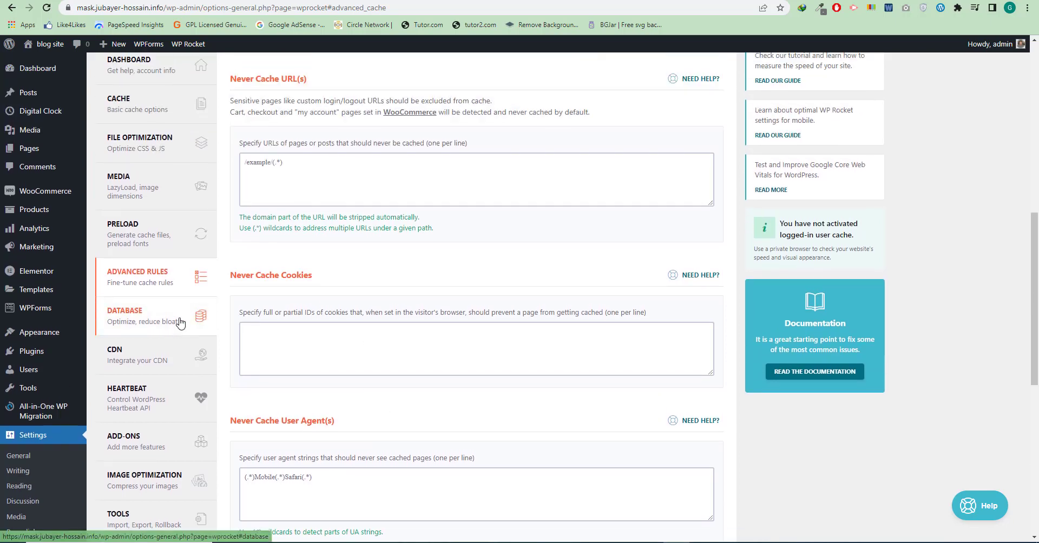
In WP Rocket's Database settings, select Revisions and All transients for cleanup, and save and optimize the database
left_click(145, 324)
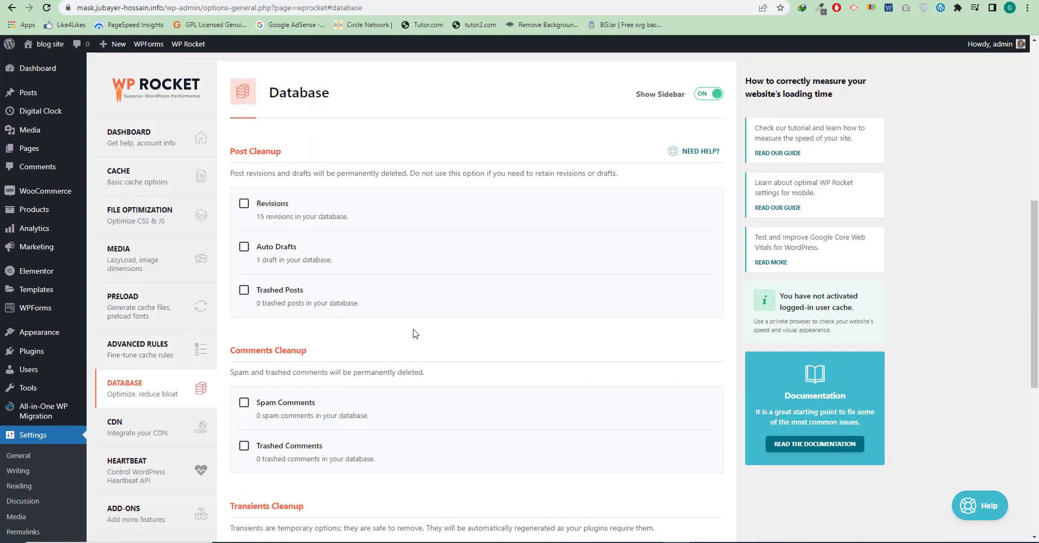
scroll(415, 333, "down", 1)
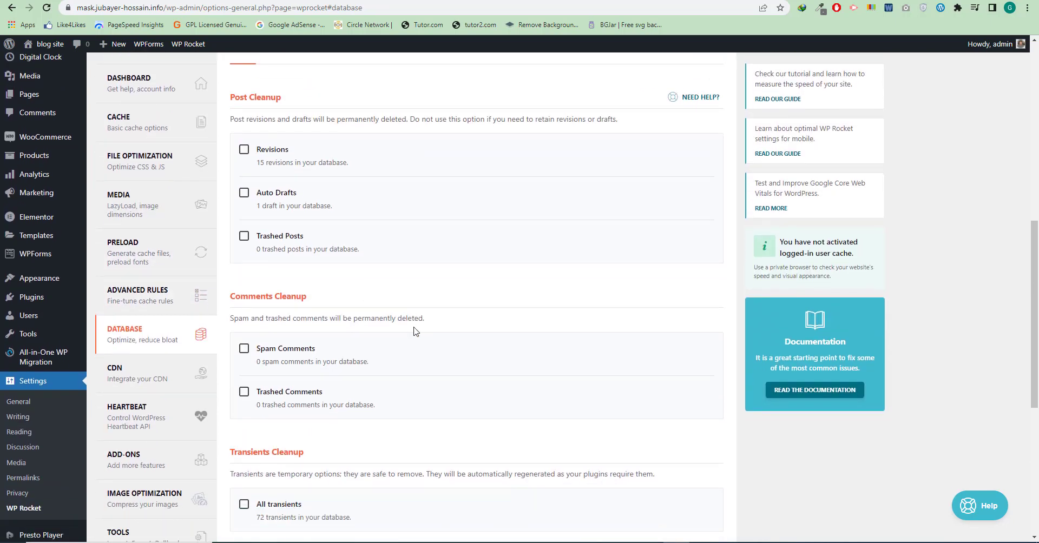
left_click(244, 150)
scroll(367, 321, "down", 6)
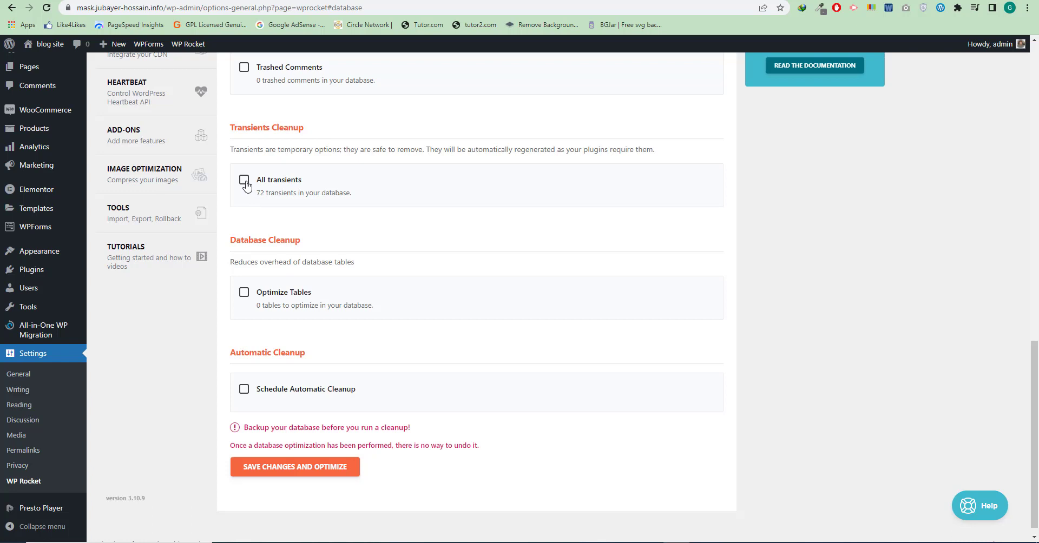
scroll(341, 346, "down", 1)
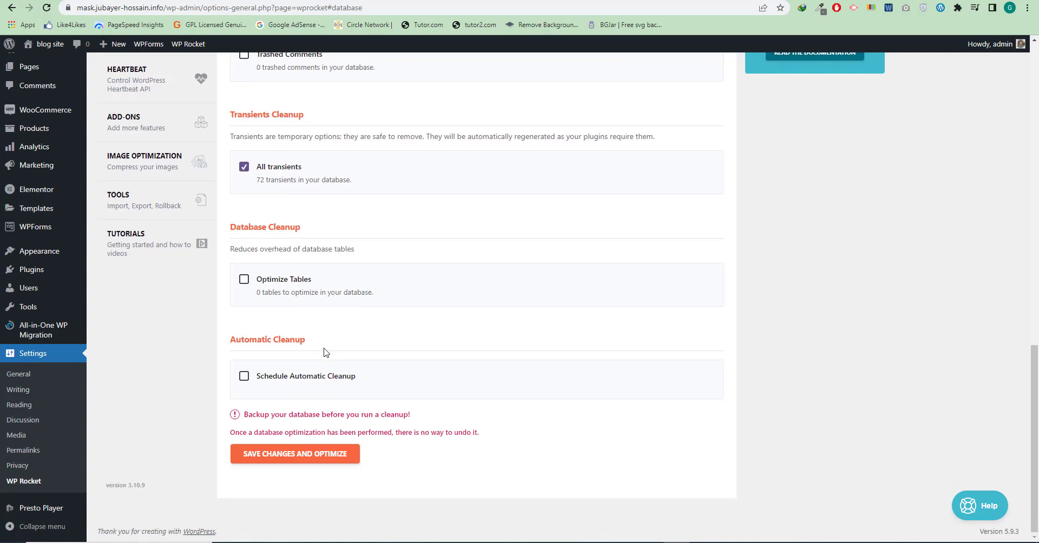
left_click(278, 454)
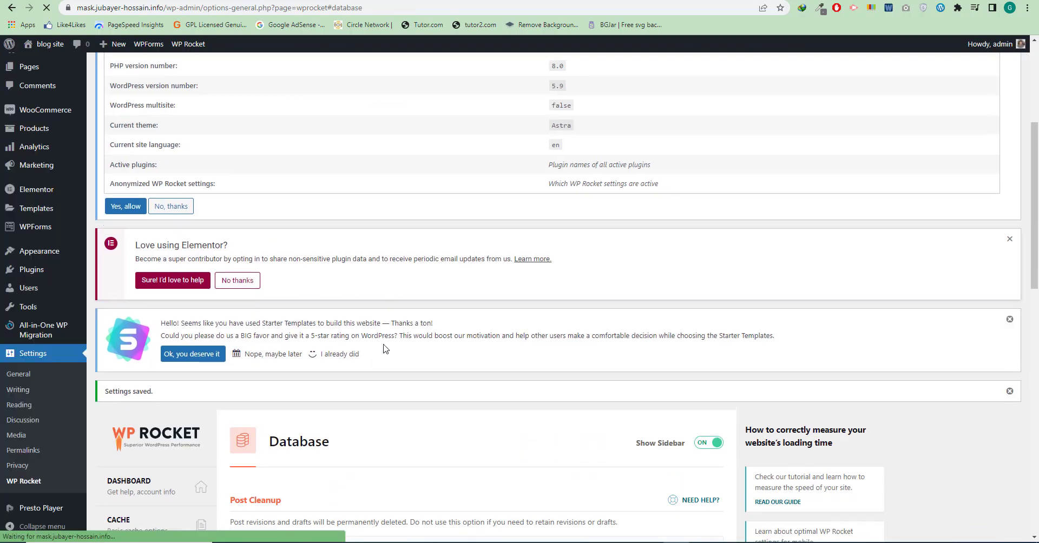
scroll(385, 349, "down", 11)
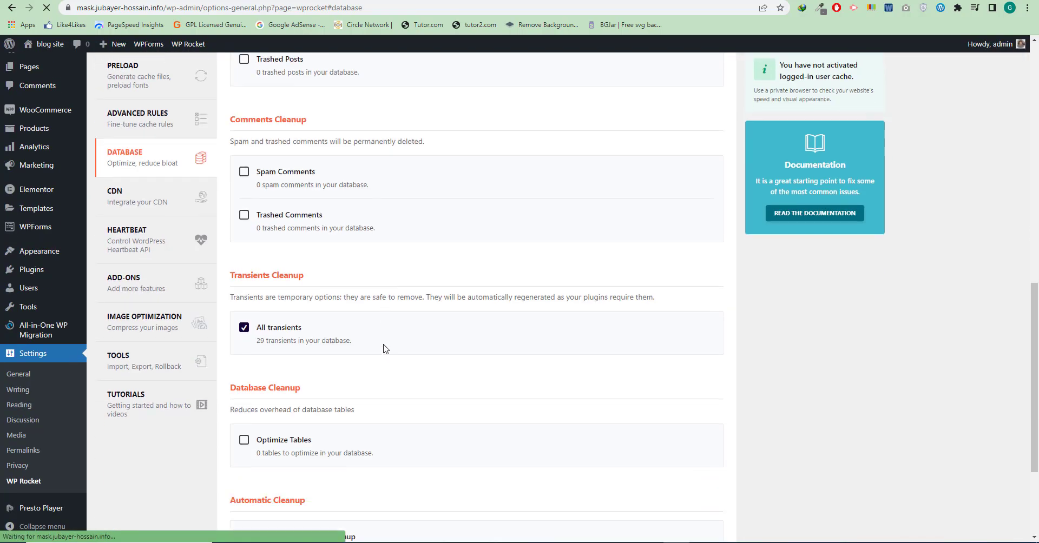
scroll(386, 349, "down", 1)
scroll(385, 349, "up", 2)
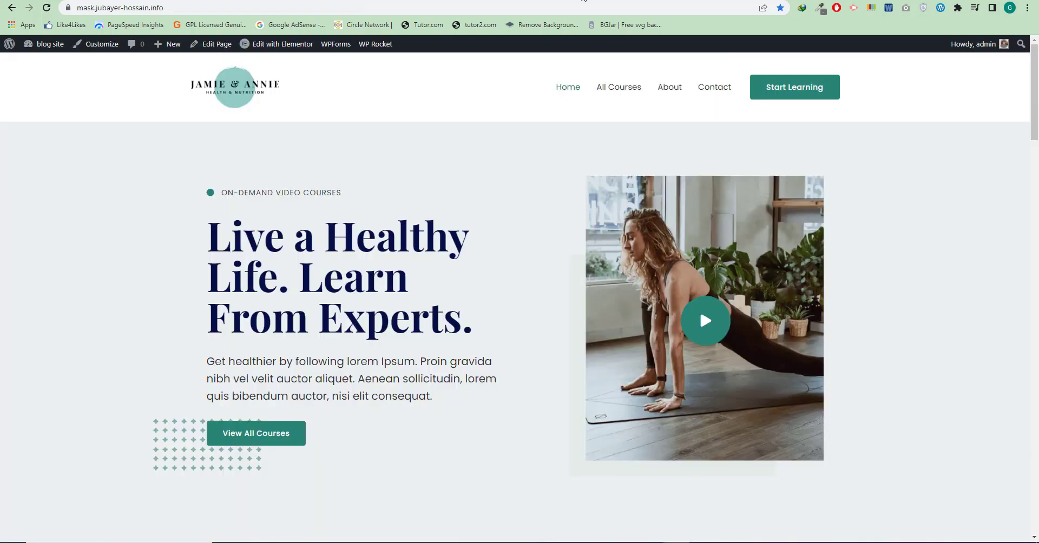
Switch to the mobile PageSpeed Insights report and collapse the details for render-blocking resources and initial server response time
scroll(430, 334, "down", 7)
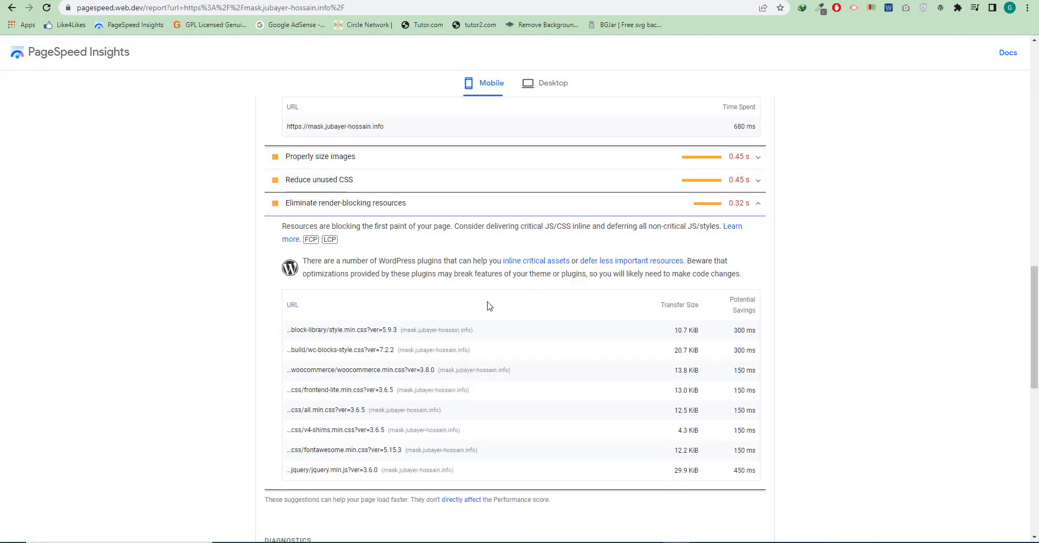
scroll(487, 304, "down", 2)
scroll(498, 316, "up", 2)
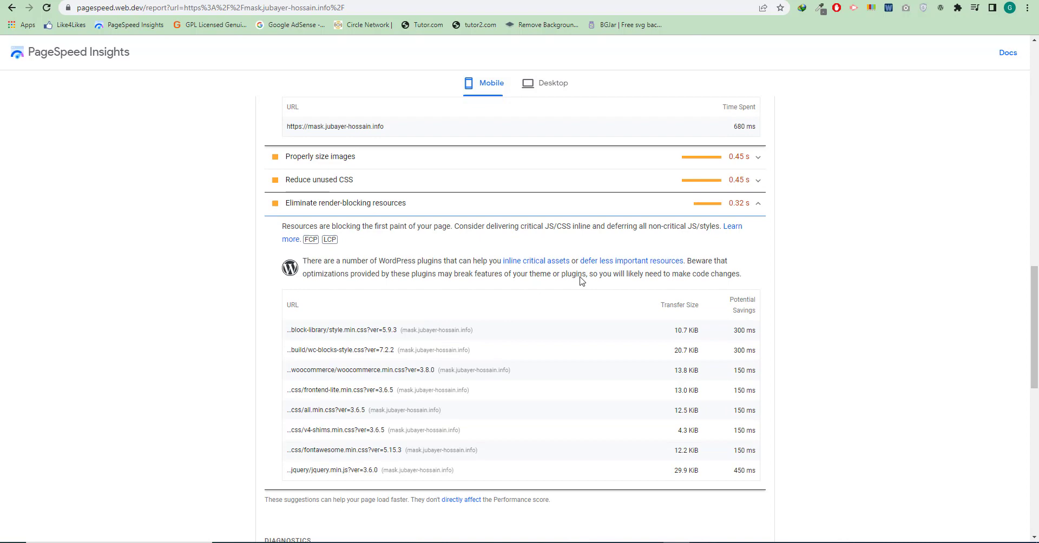
left_click(757, 213)
scroll(468, 271, "up", 3)
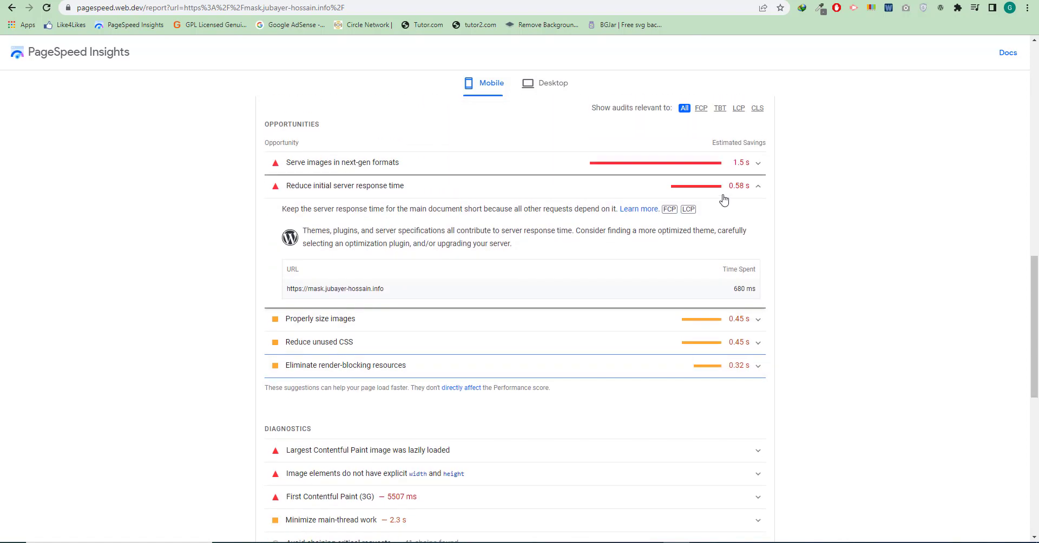
left_click(756, 186)
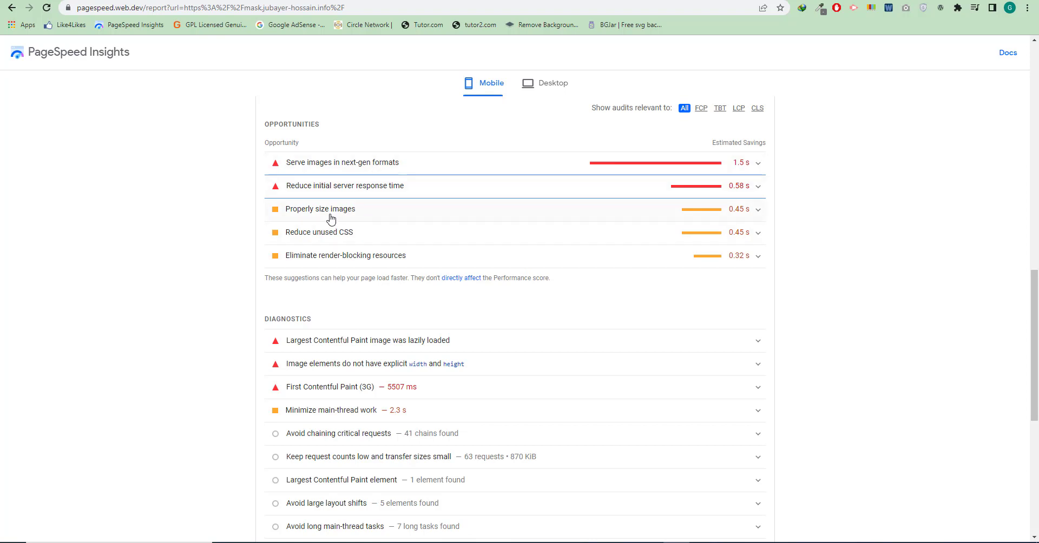
Return from the PageSpeed Insights report to the WordPress admin and open the list of installed plugins
scroll(862, 297, "up", 3)
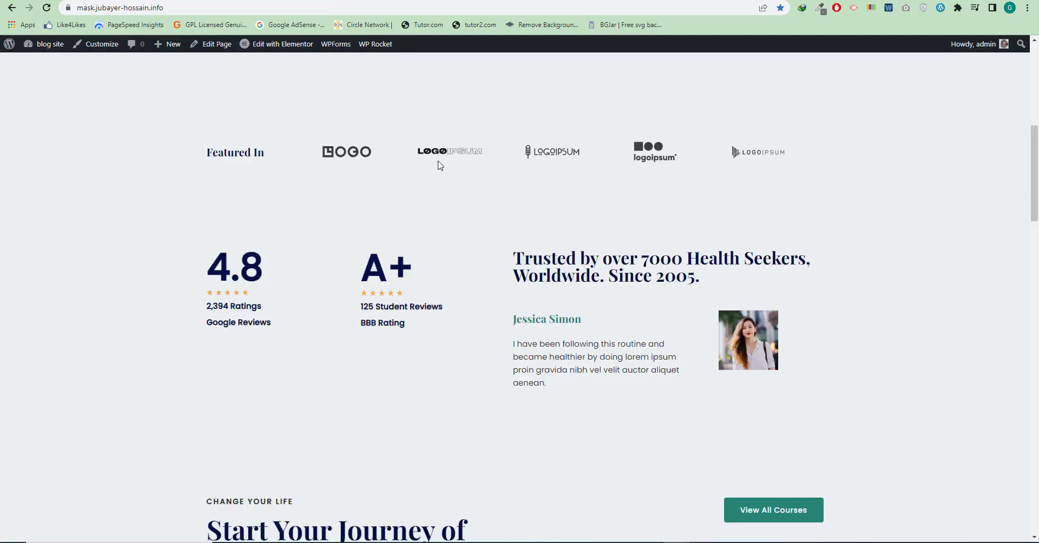
scroll(439, 166, "up", 4)
mouse_move(373, 44)
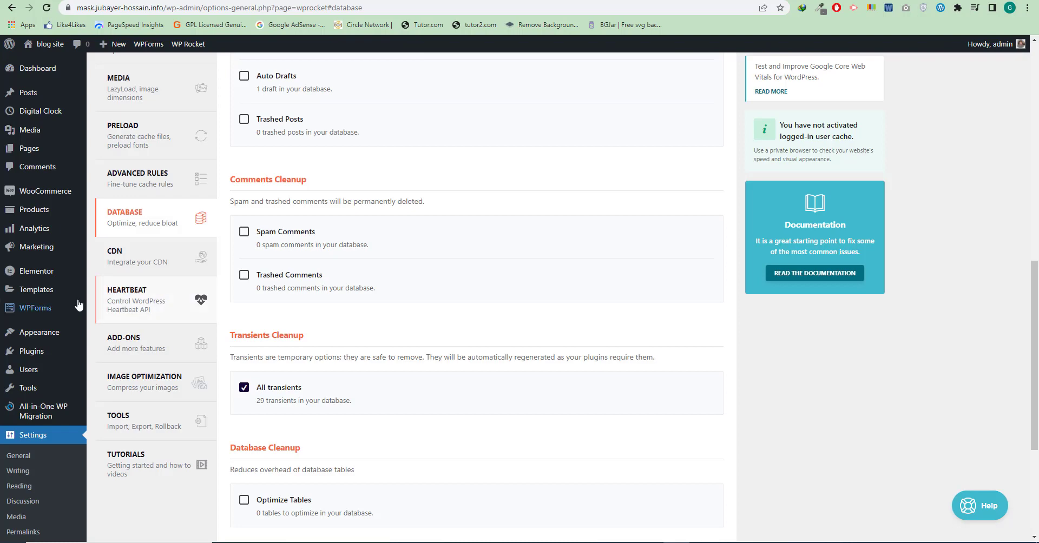
scroll(35, 326, "down", 1)
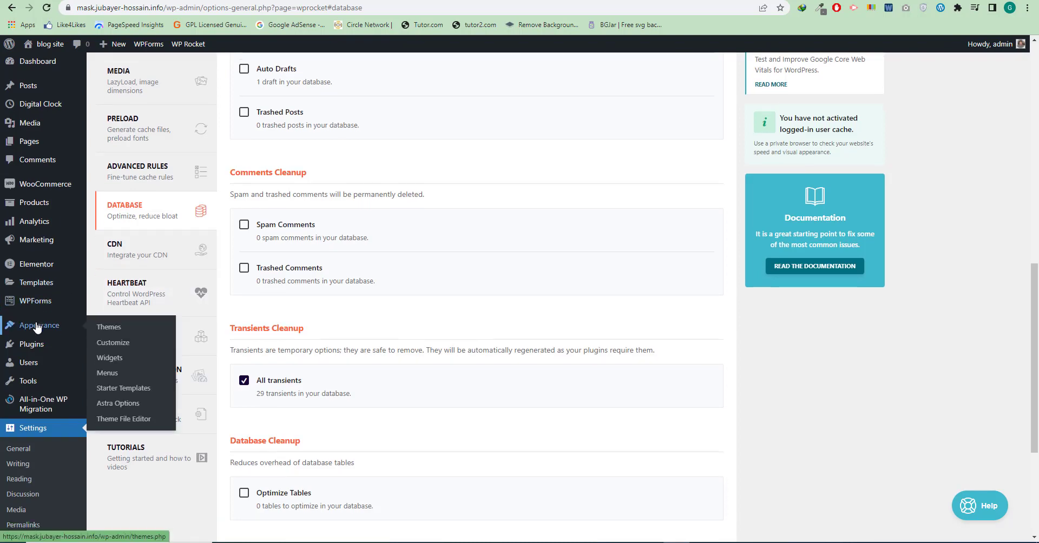
scroll(33, 263, "up", 2)
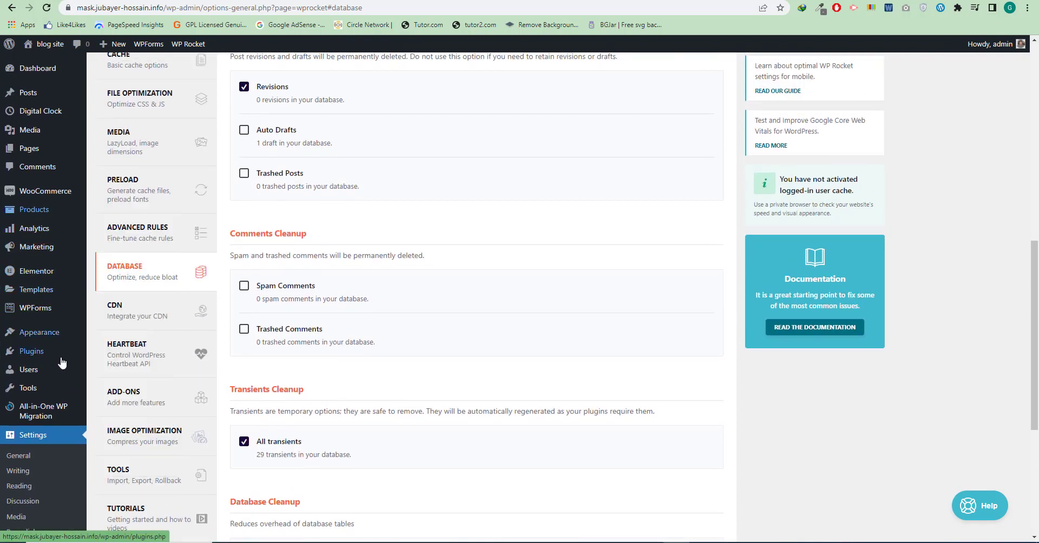
left_click(31, 352)
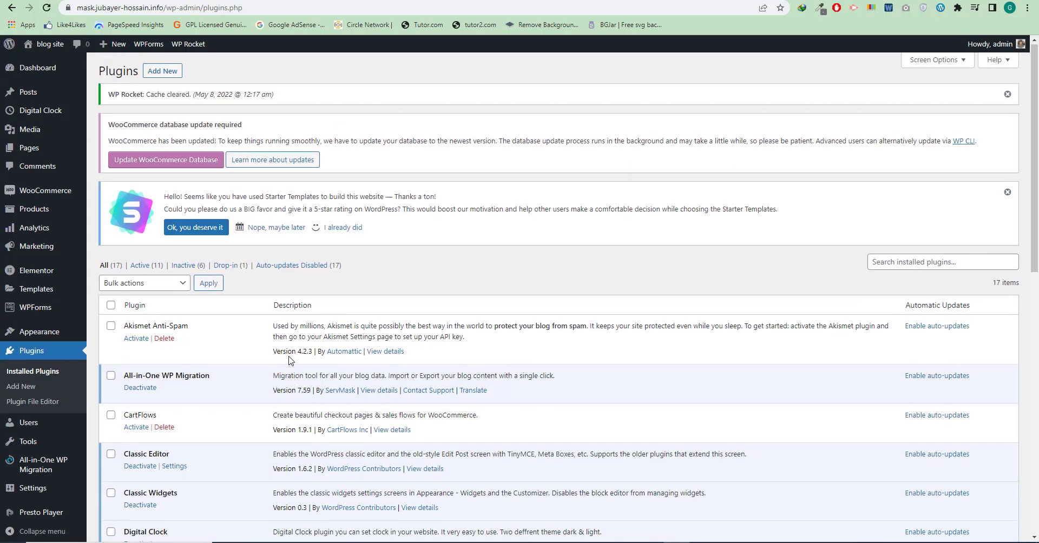
Select all installed plugins and apply the bulk Delete action to remove the inactive ones
scroll(290, 360, "down", 1)
left_click(110, 251)
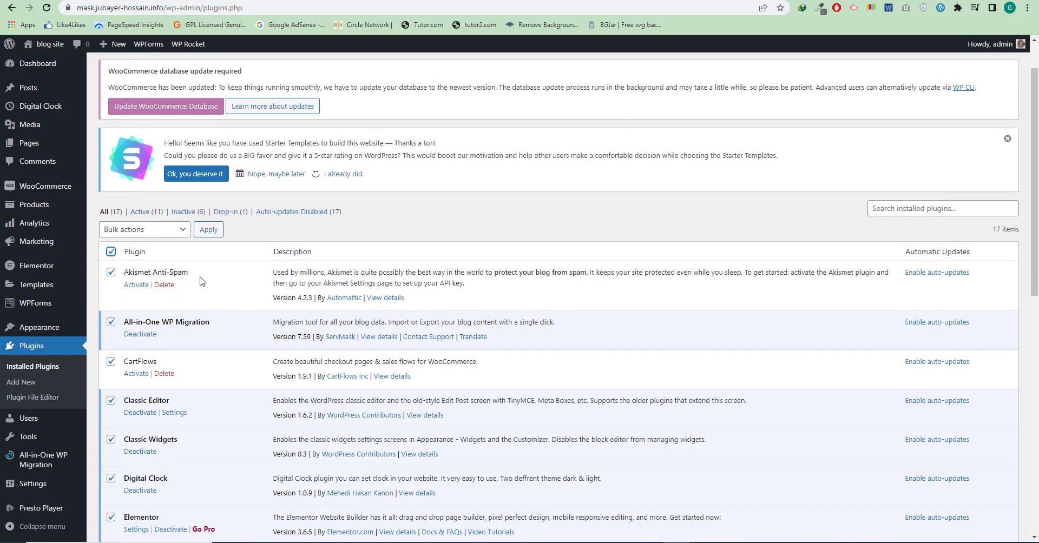
left_click(179, 232)
left_click(118, 287)
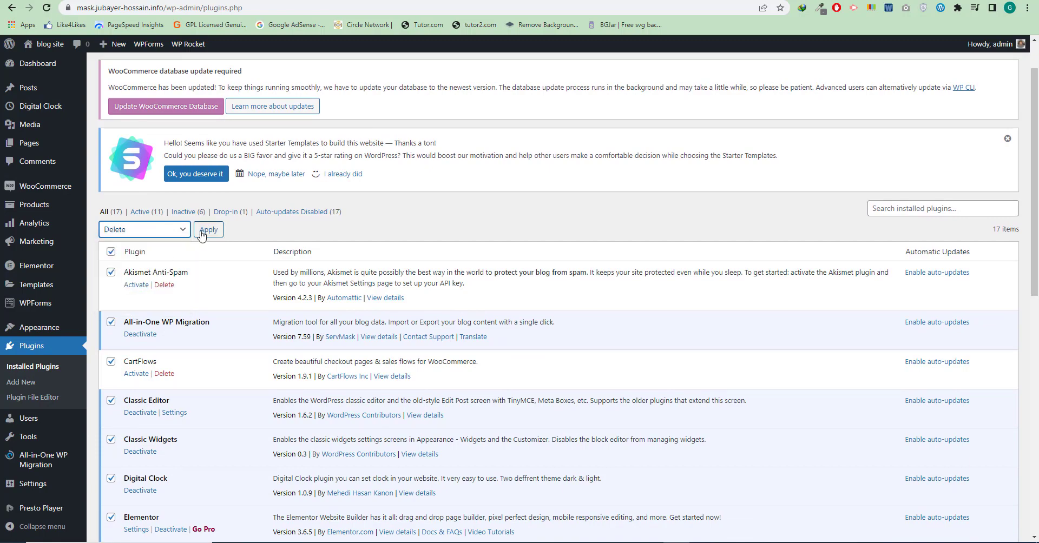
left_click(209, 230)
left_click(571, 80)
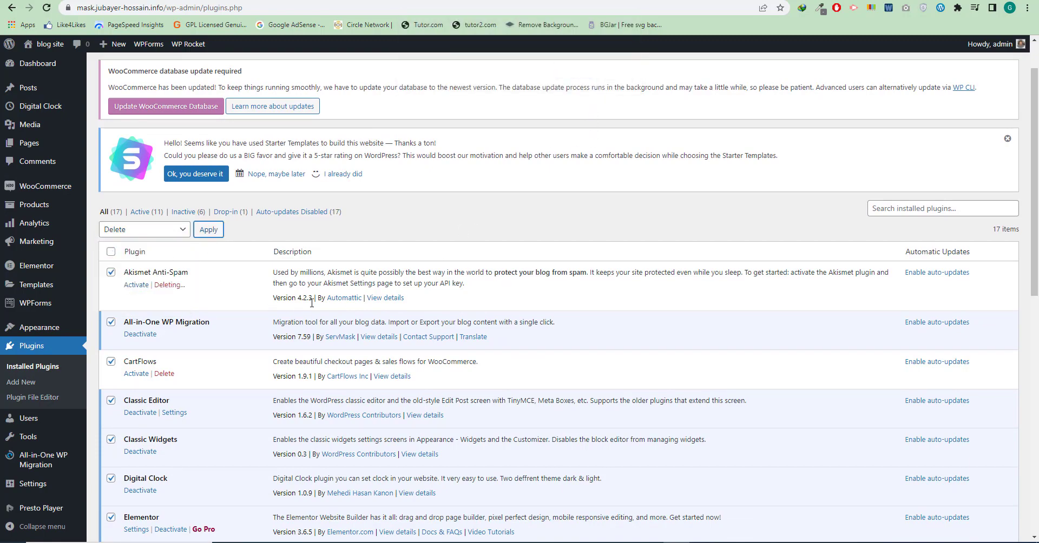
scroll(279, 325, "down", 3)
scroll(279, 325, "down", 5)
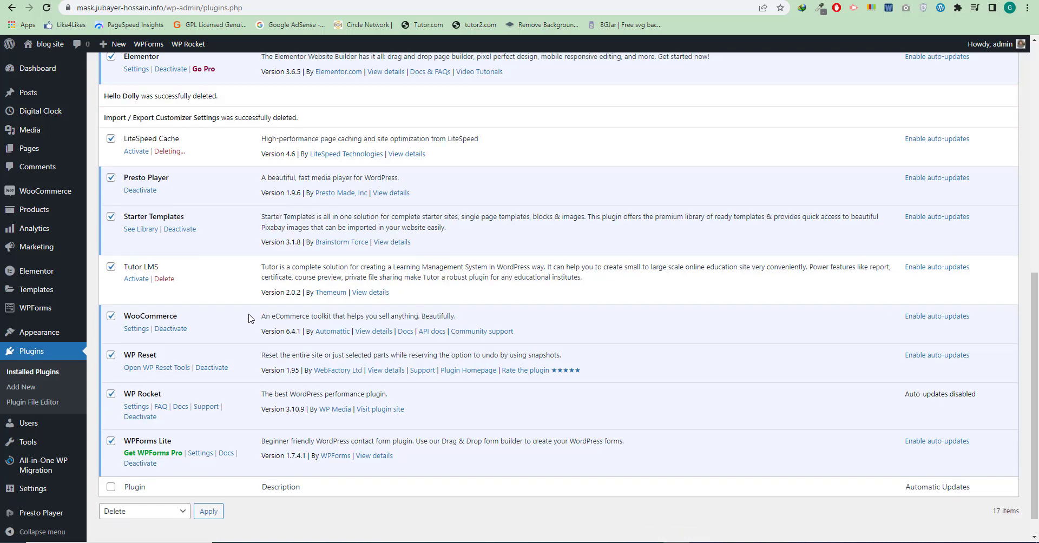
scroll(251, 318, "up", 1)
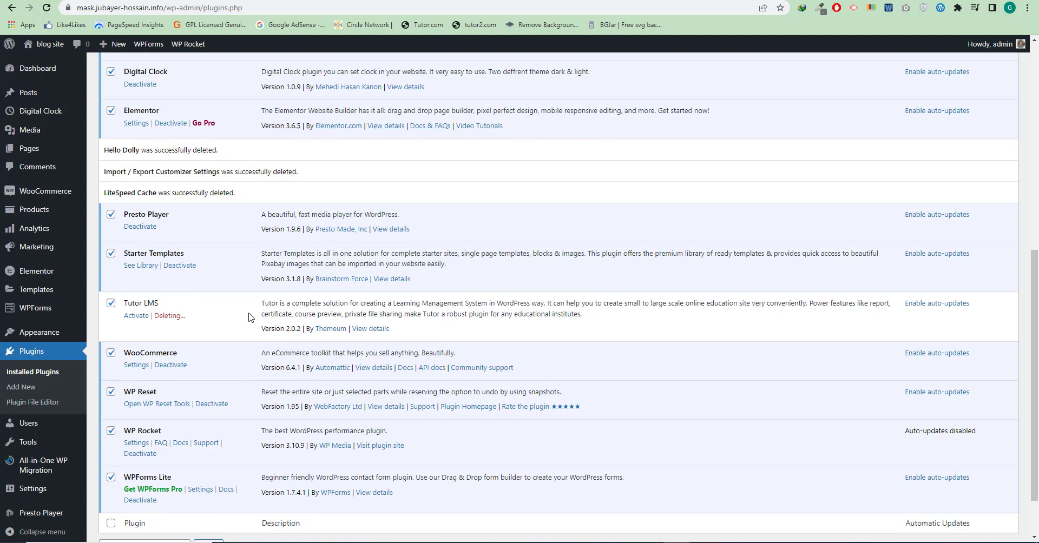
scroll(113, 352, "up", 1)
scroll(35, 346, "down", 2)
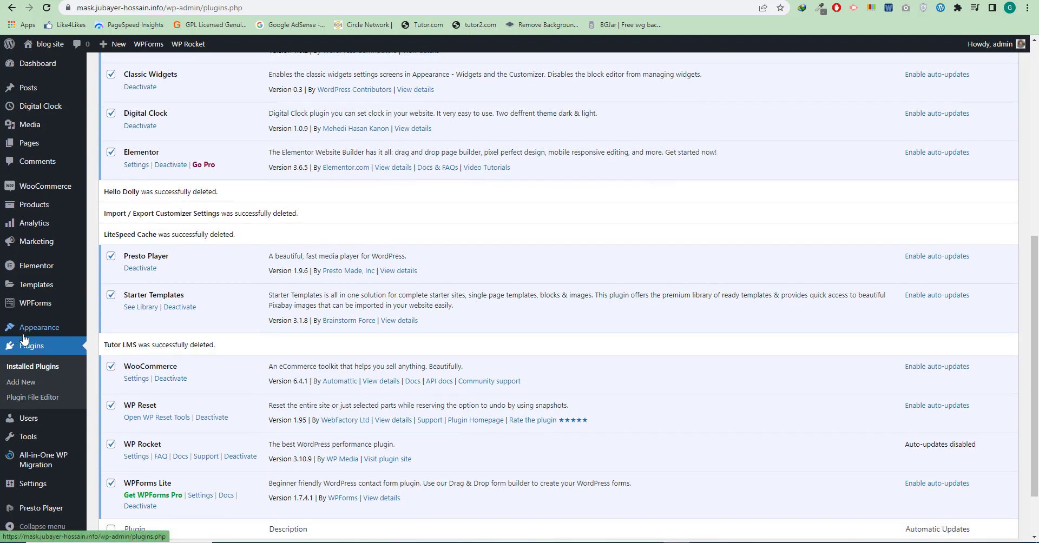
Leave the plugins page despite the unsaved changes and open the list of installed themes
mouse_move(34, 330)
left_click(113, 335)
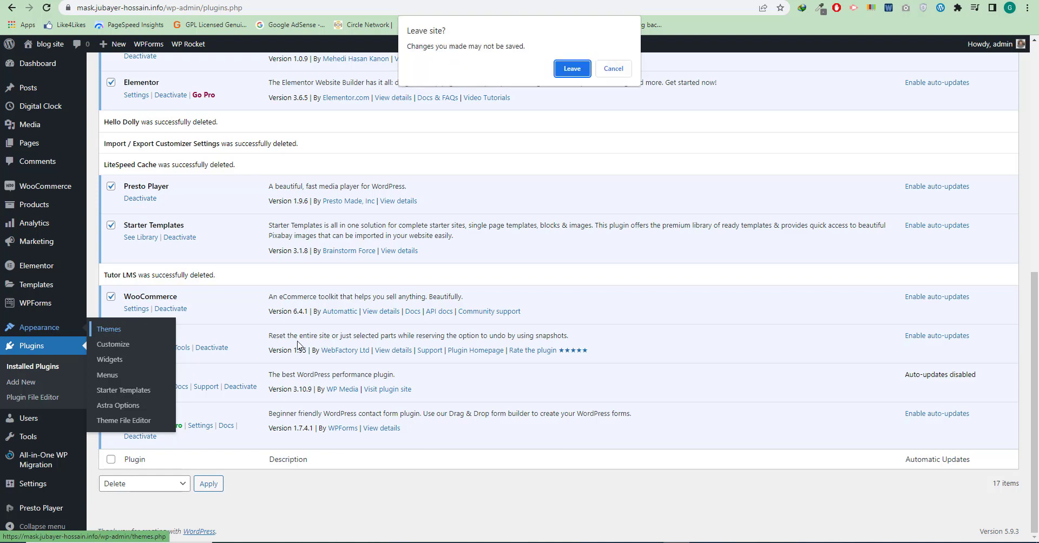
left_click(570, 68)
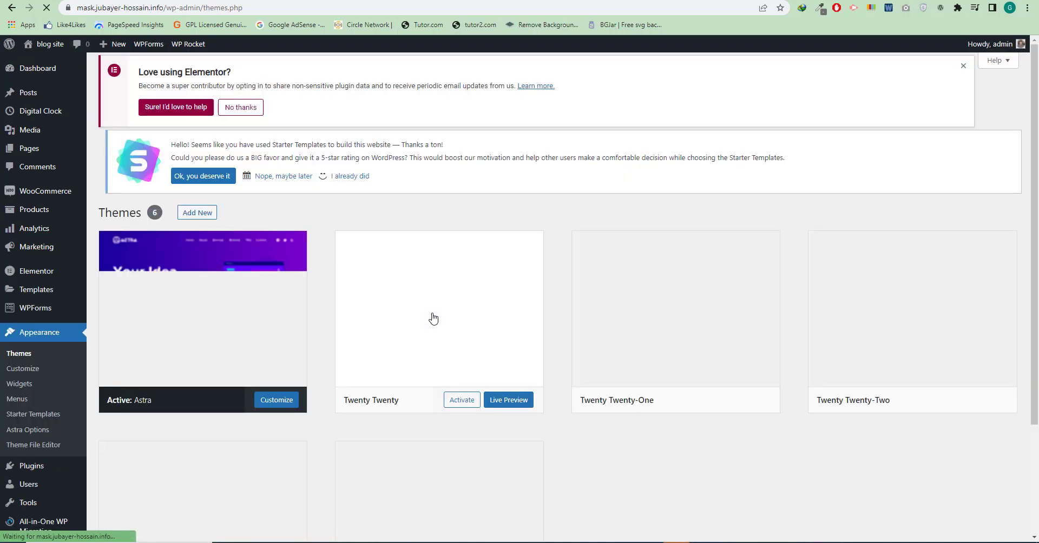
scroll(447, 359, "down", 2)
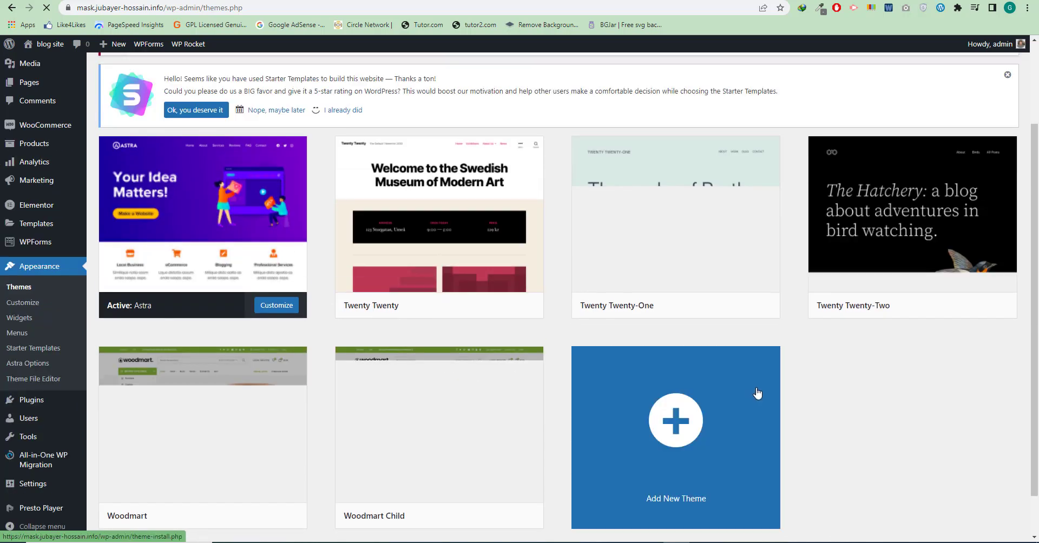
scroll(758, 392, "down", 1)
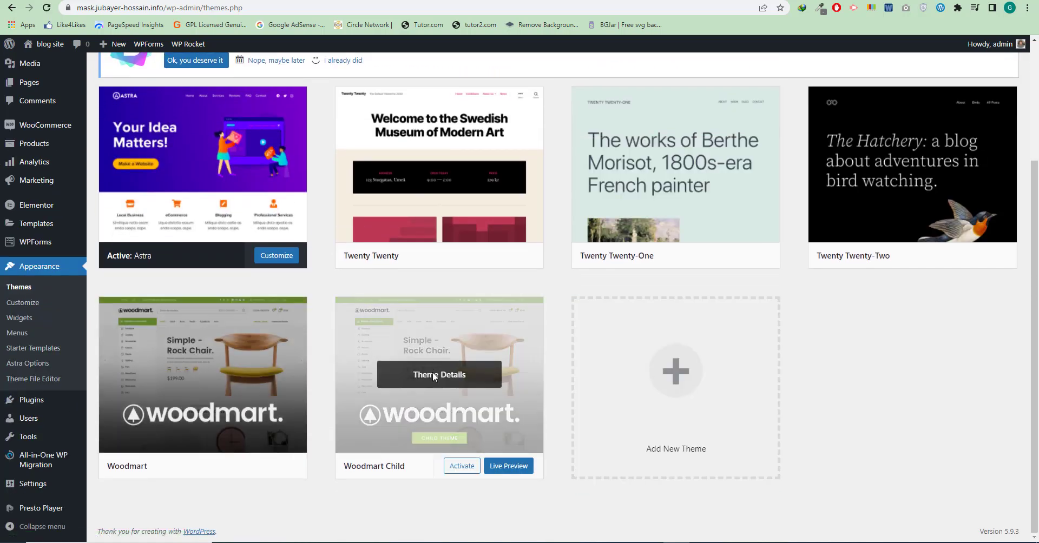
Delete the Woodmart Child theme and its parent theme Woodmart from the installed themes
left_click(434, 371)
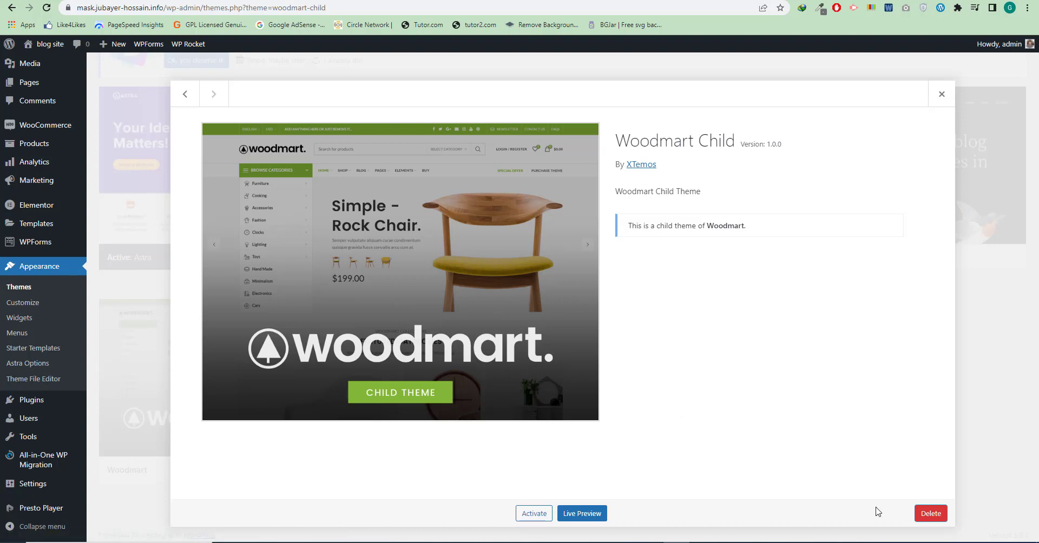
left_click(928, 512)
left_click(573, 86)
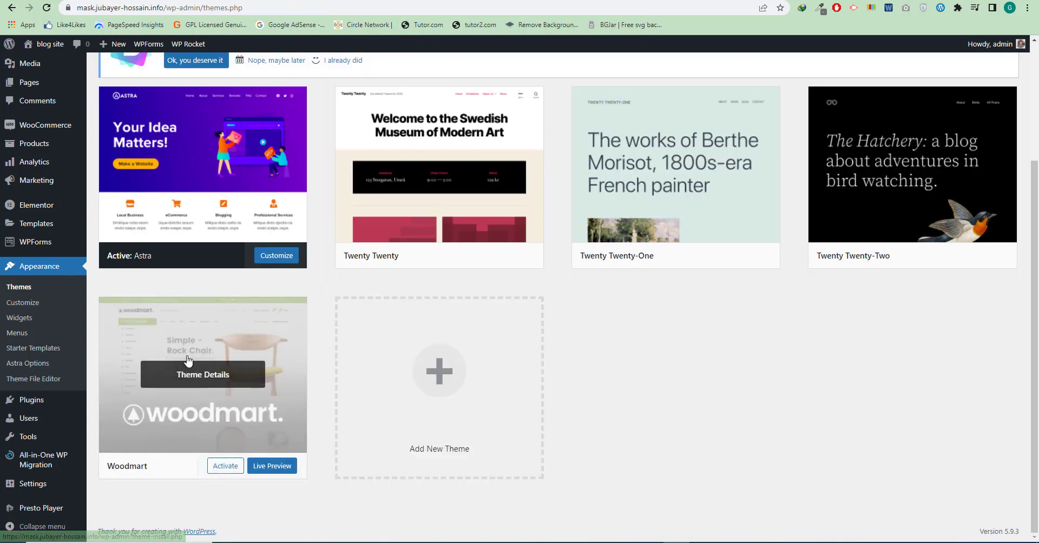
left_click(187, 370)
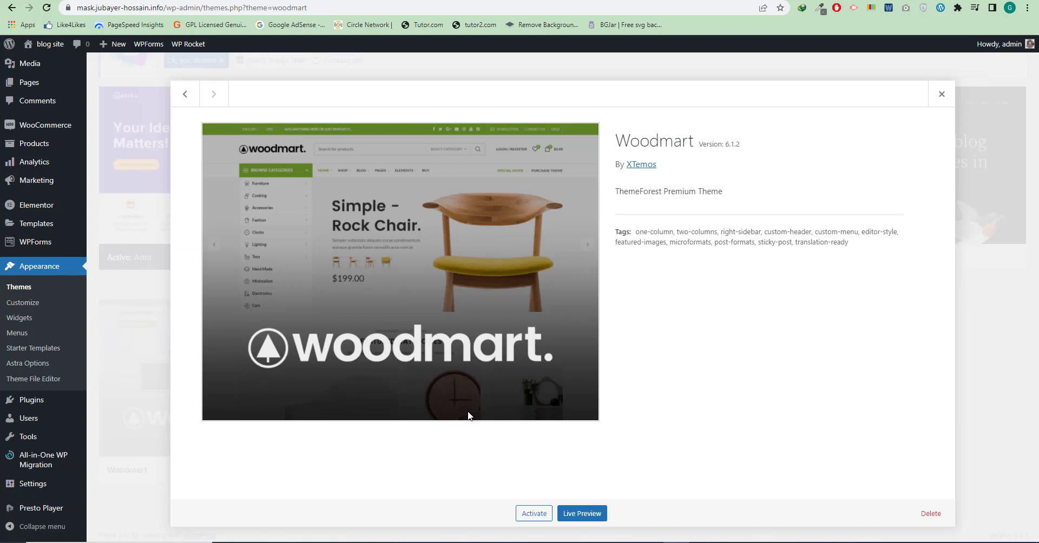
left_click(930, 513)
left_click(568, 90)
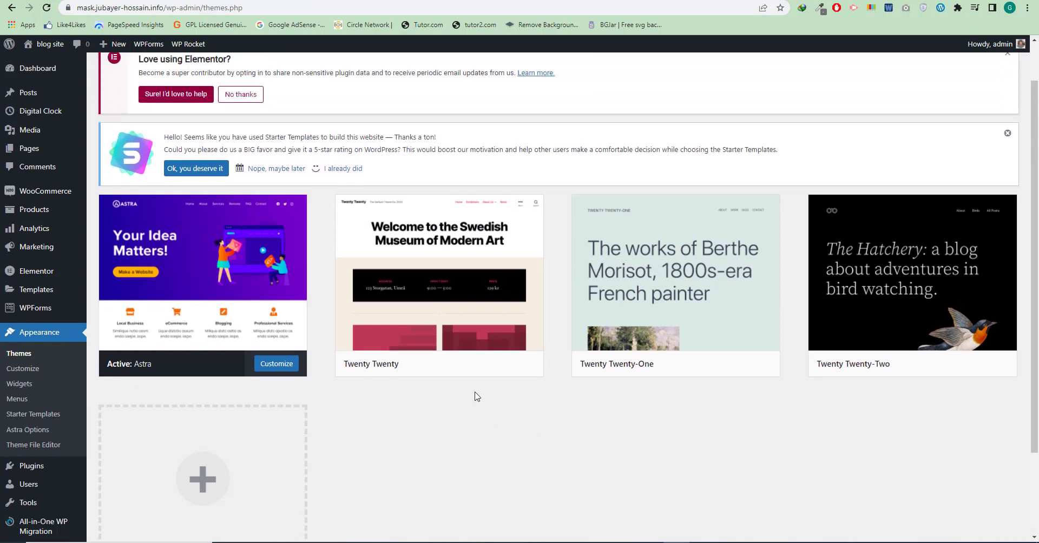
Clear the WP Rocket cache from the site's home page
scroll(474, 397, "up", 5)
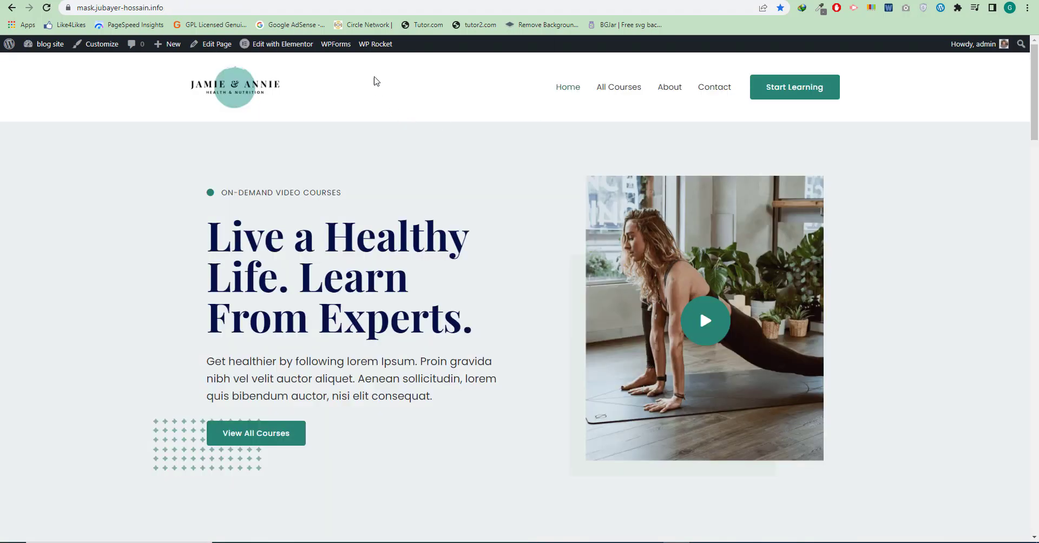
mouse_move(373, 43)
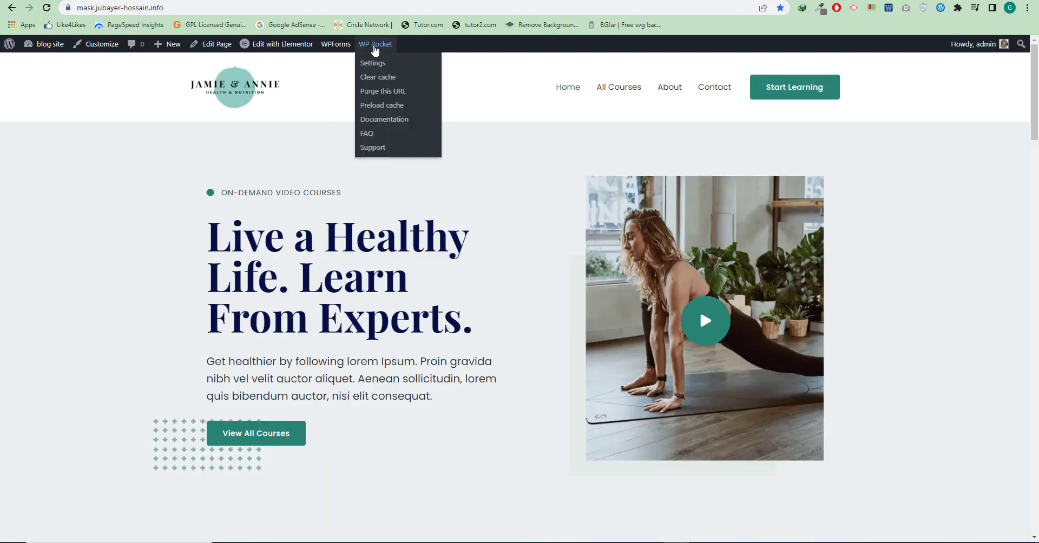
left_click(375, 79)
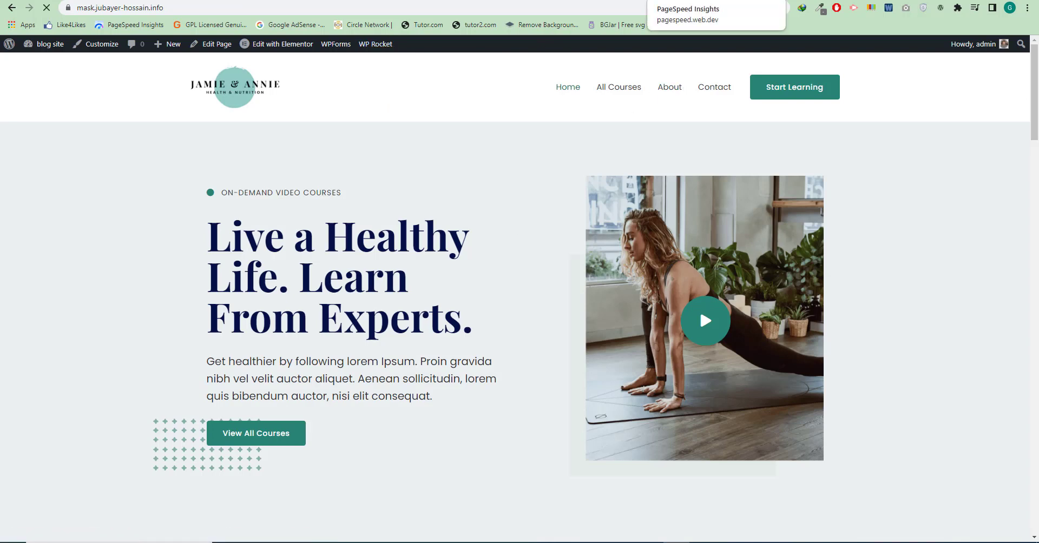
Switch to PageSpeed Insights and rerun the analysis for the site's home page
left_click(692, 1)
scroll(389, 255, "up", 11)
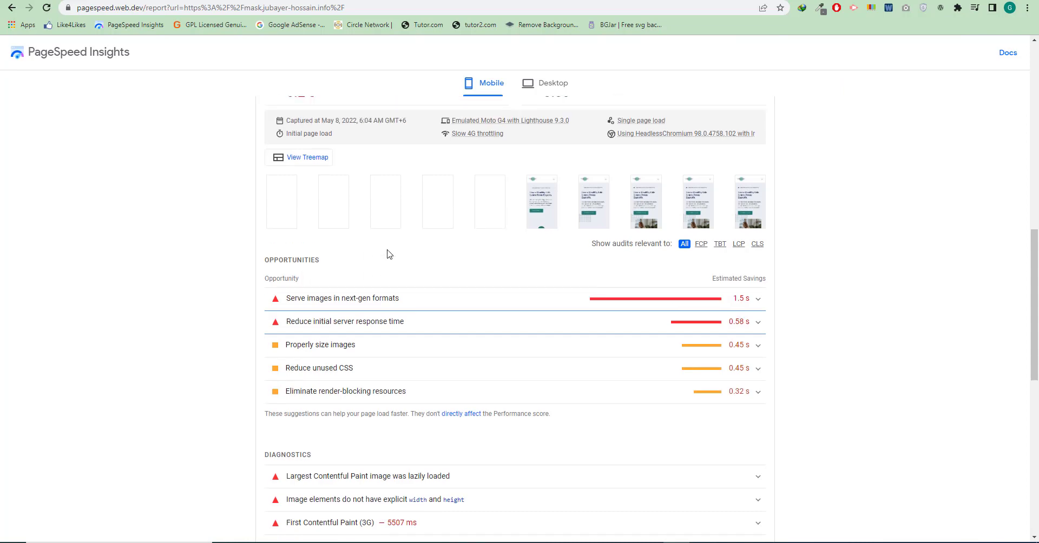
scroll(594, 258, "up", 2)
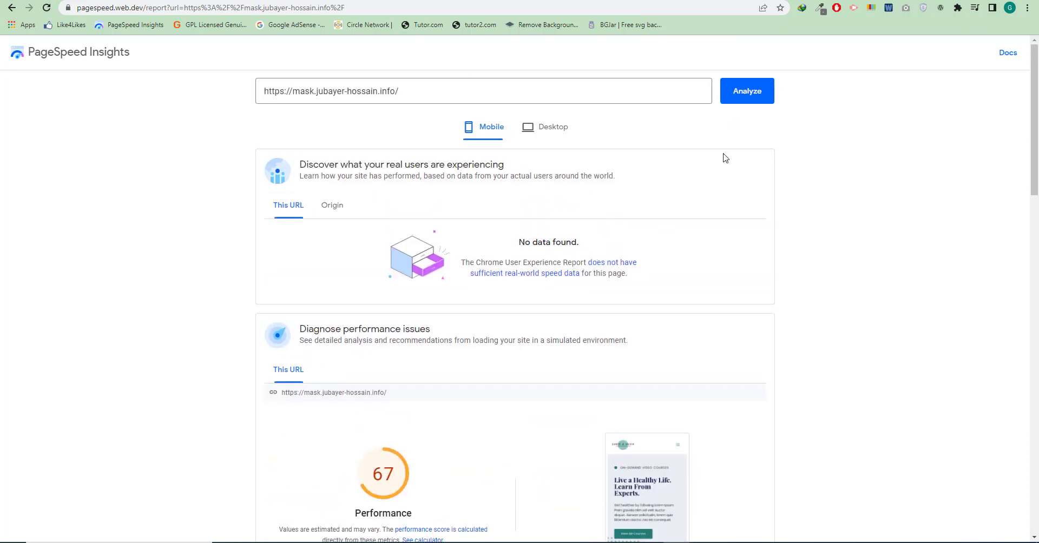
left_click(744, 91)
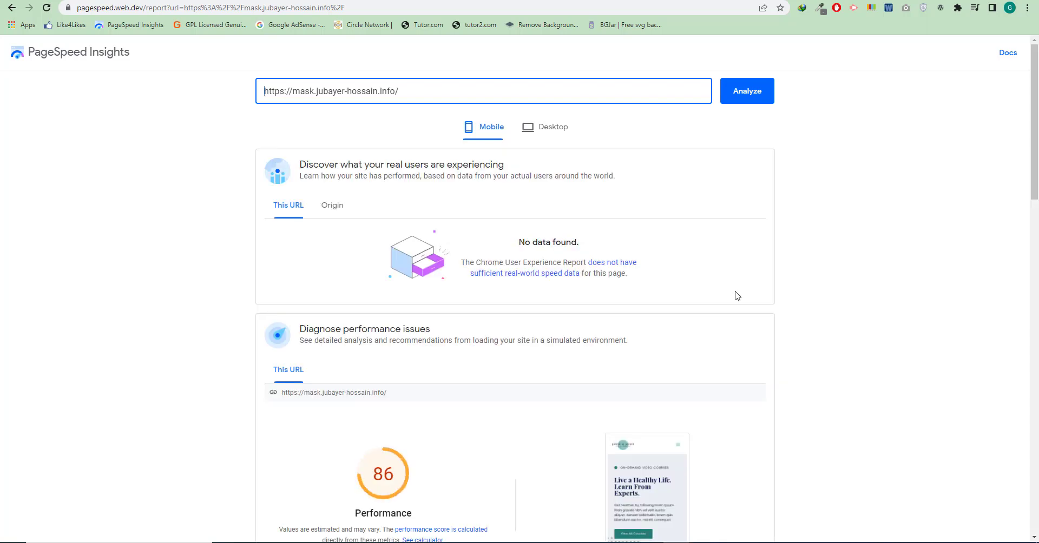
Compare the mobile and desktop performance scores and metrics, and examine the remaining mobile opportunities
scroll(473, 348, "down", 5)
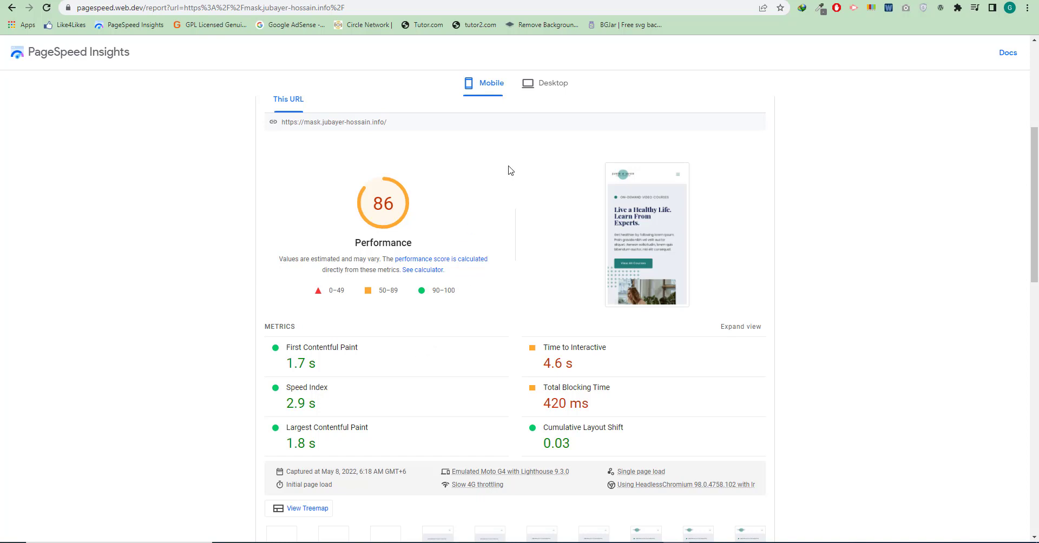
left_click(547, 88)
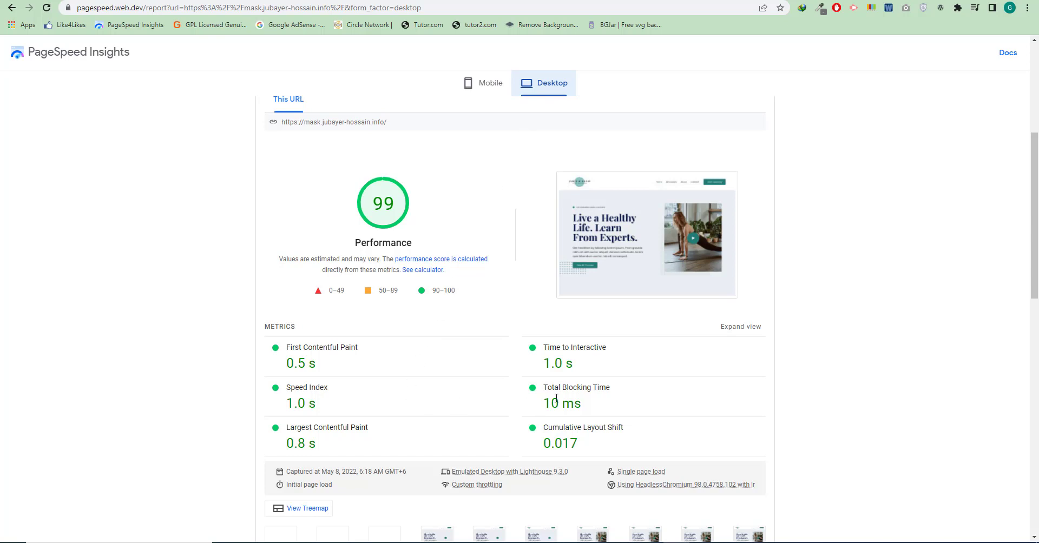
left_click(491, 86)
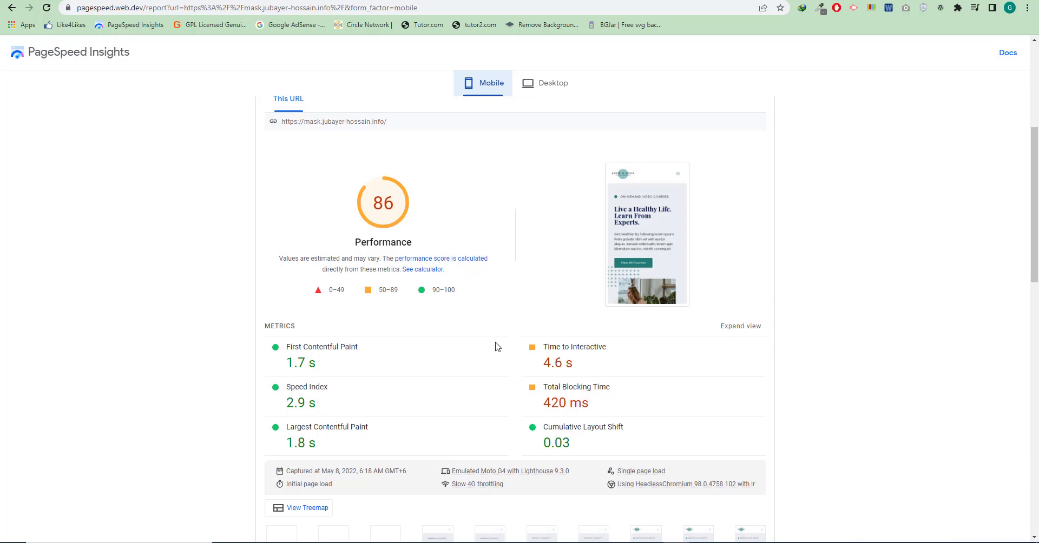
scroll(460, 357, "down", 5)
scroll(463, 365, "up", 3)
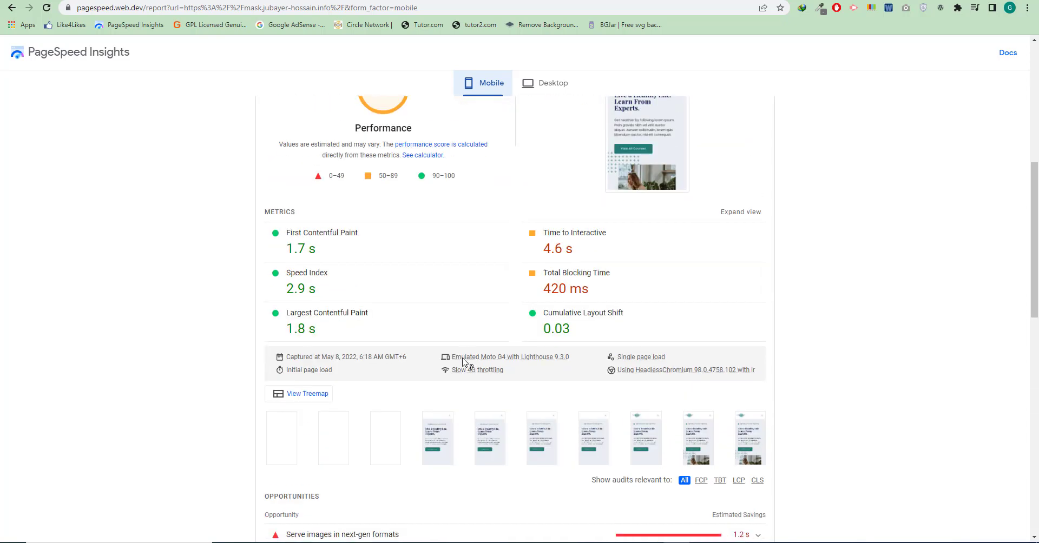
scroll(464, 364, "down", 4)
scroll(461, 359, "down", 1)
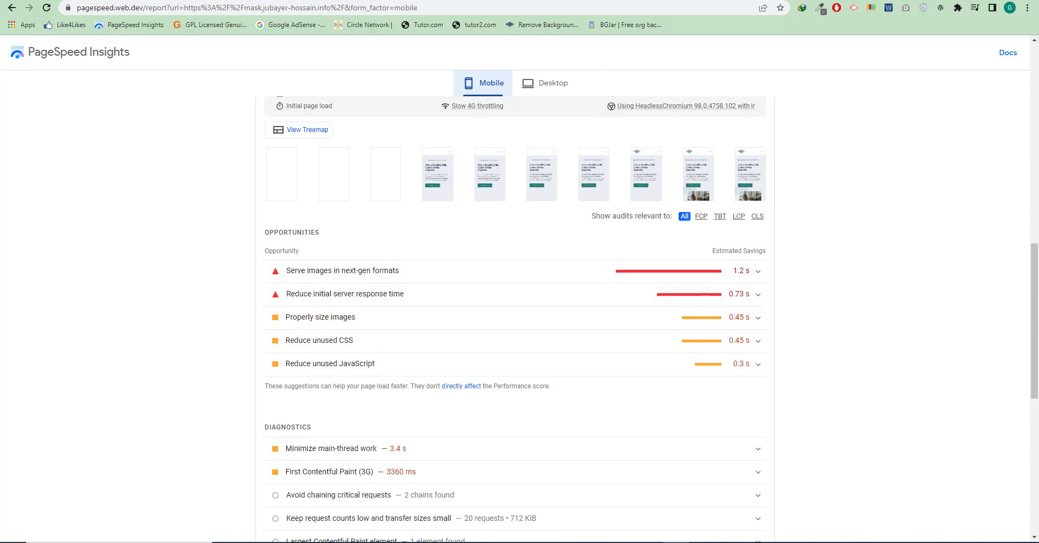
Return to the WordPress admin and open WP Rocket's File Optimization settings at the JavaScript Files options
left_click(335, 0)
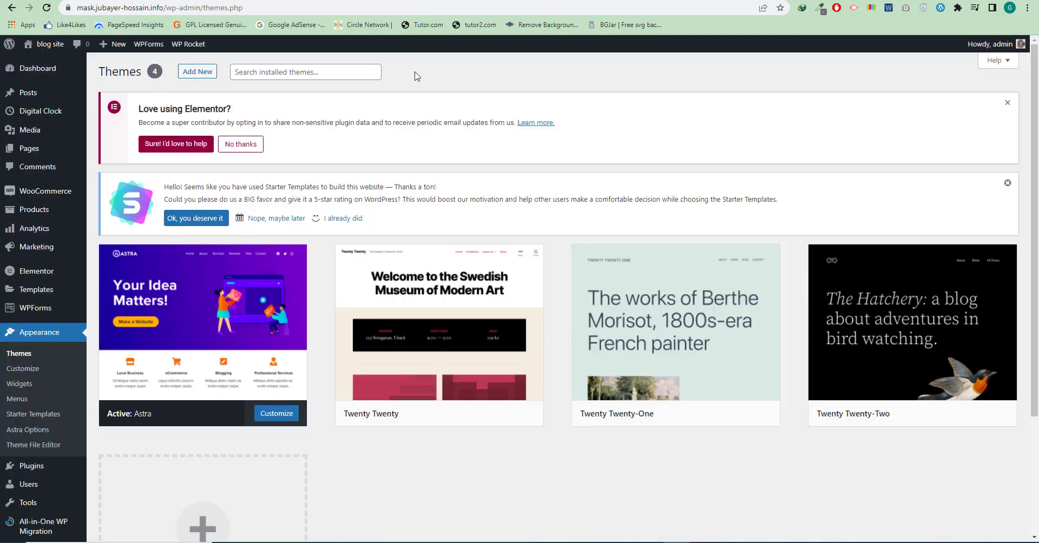
scroll(141, 323, "down", 3)
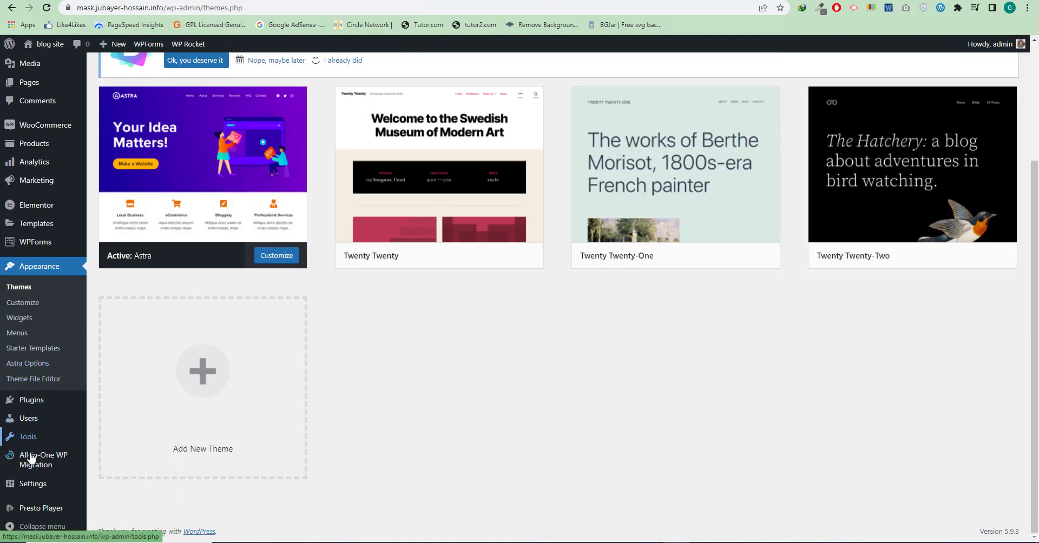
mouse_move(33, 485)
left_click(114, 488)
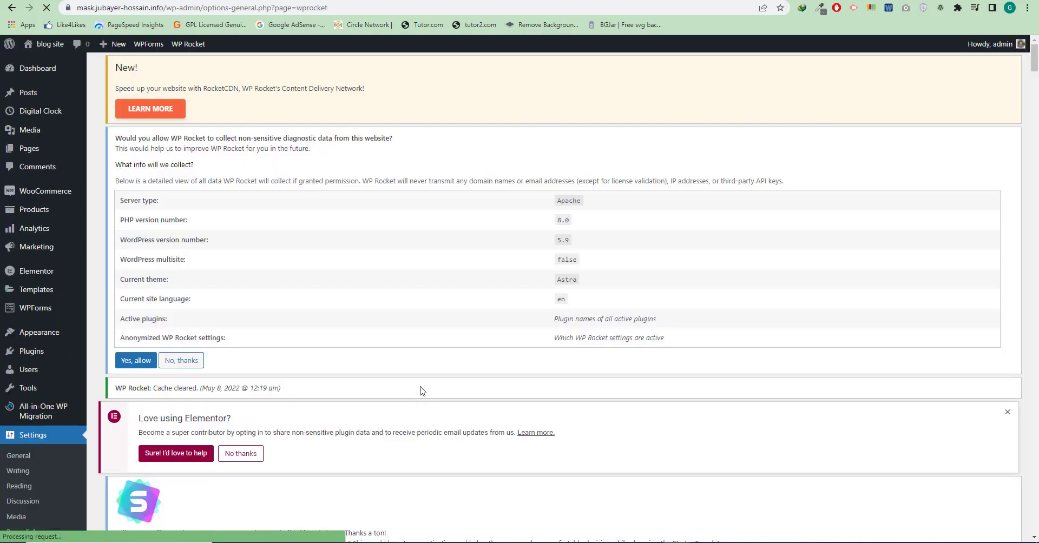
scroll(419, 395, "down", 10)
scroll(395, 384, "up", 10)
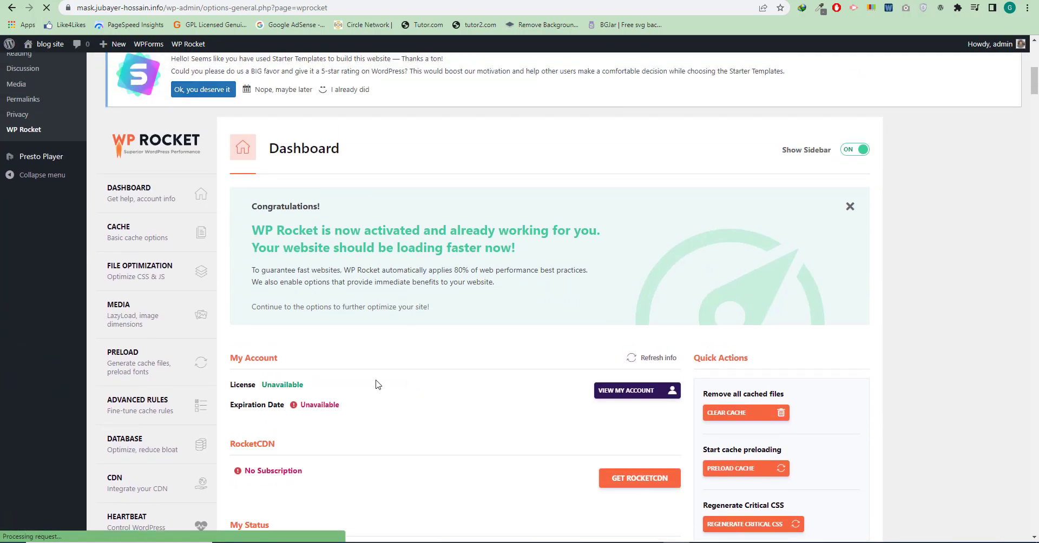
left_click(189, 273)
scroll(393, 327, "down", 8)
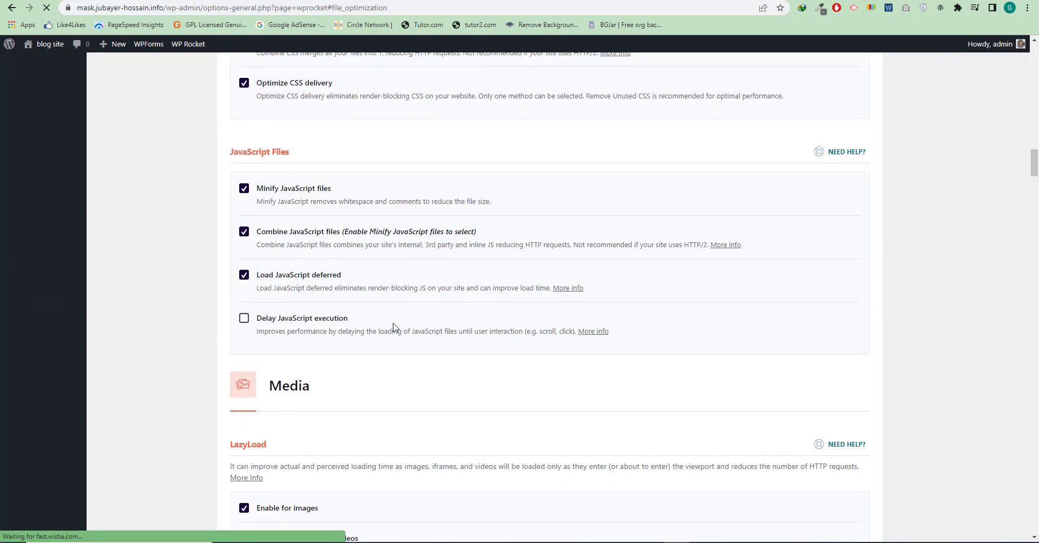
Change the Optimize CSS delivery method to Remove Unused CSS (Beta) and activate the beta feature
scroll(393, 326, "up", 10)
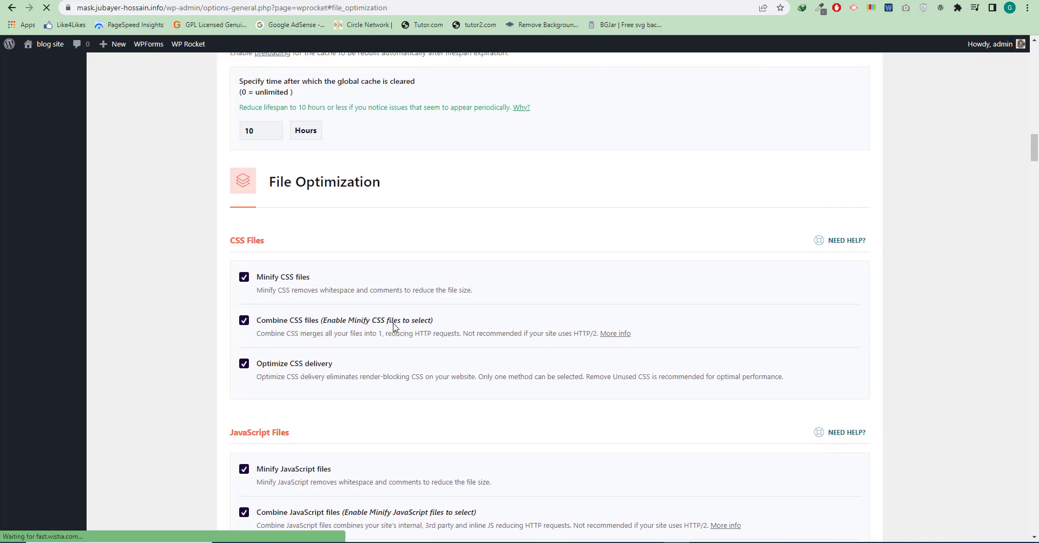
scroll(394, 341, "down", 2)
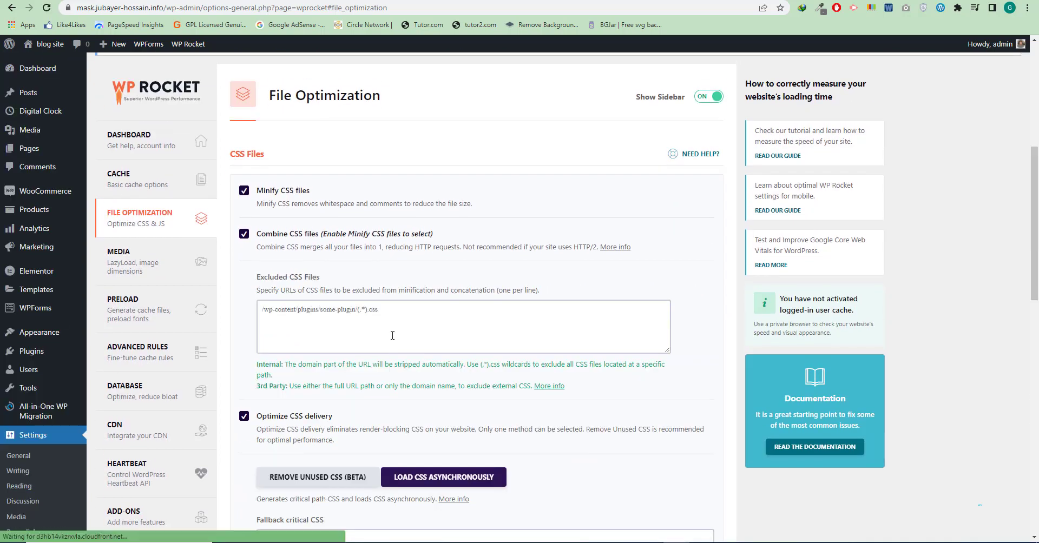
scroll(392, 335, "down", 3)
scroll(392, 334, "down", 1)
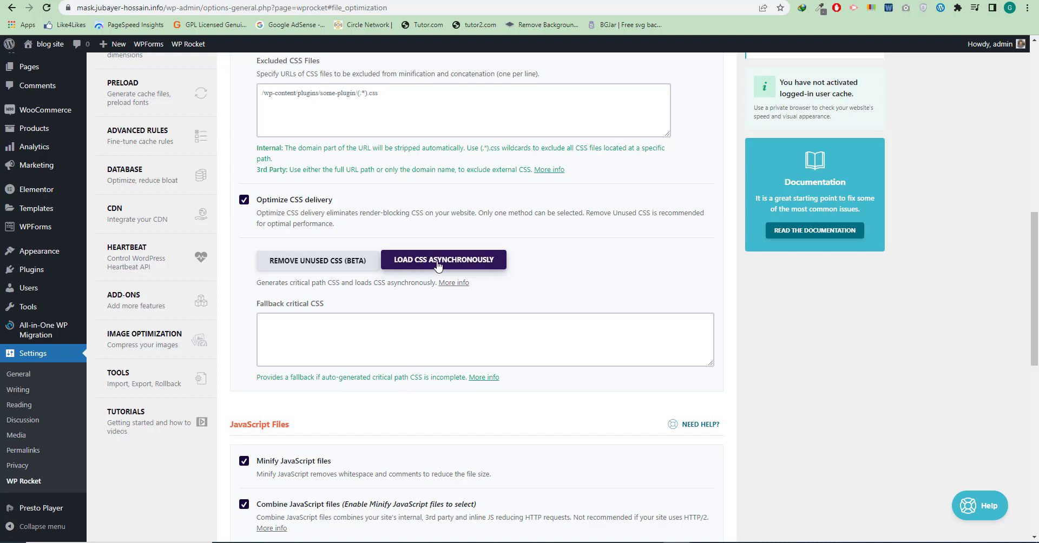
left_click(330, 263)
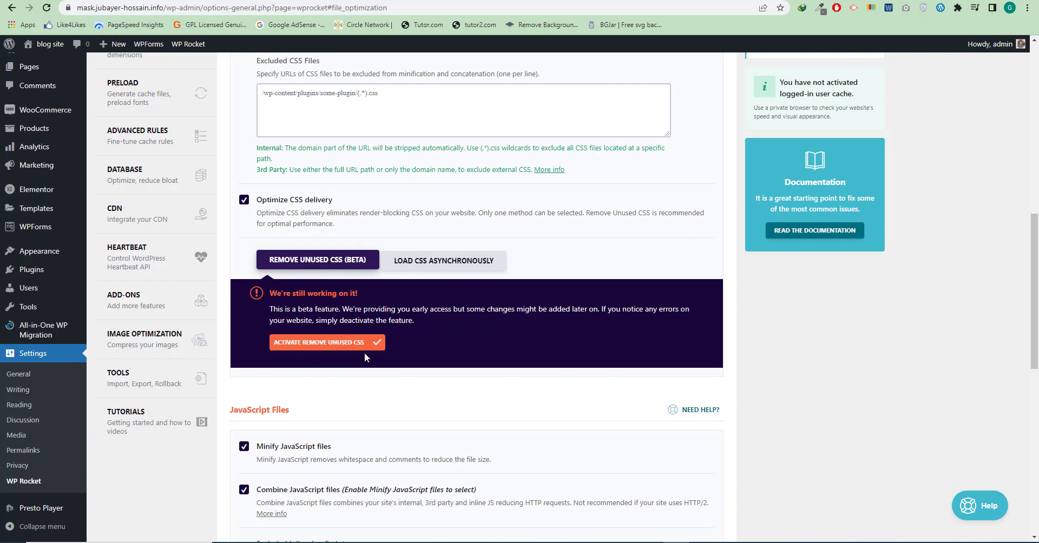
left_click(317, 343)
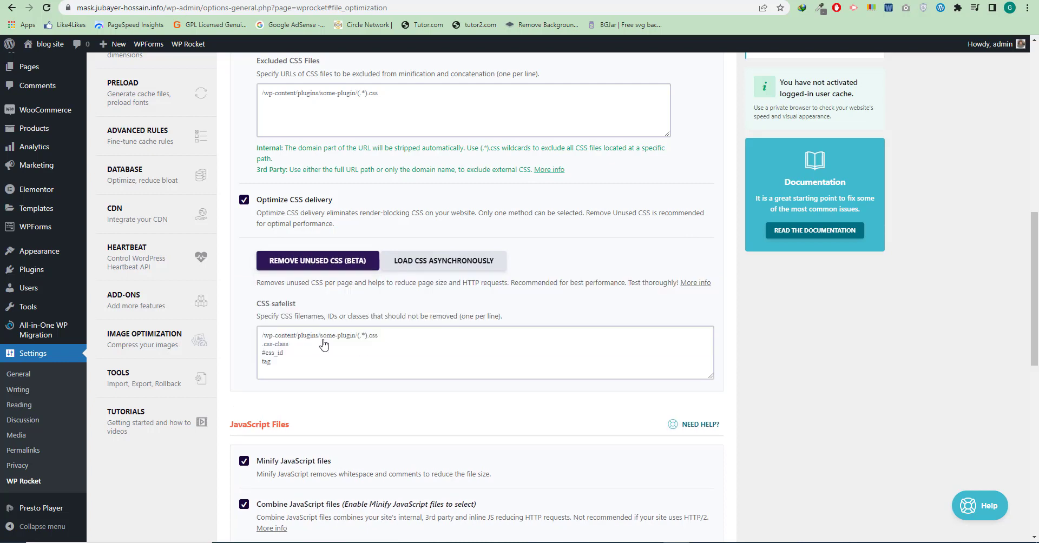
Review the CSS and JavaScript options in File Optimization and save the WP Rocket settings
scroll(341, 351, "down", 7)
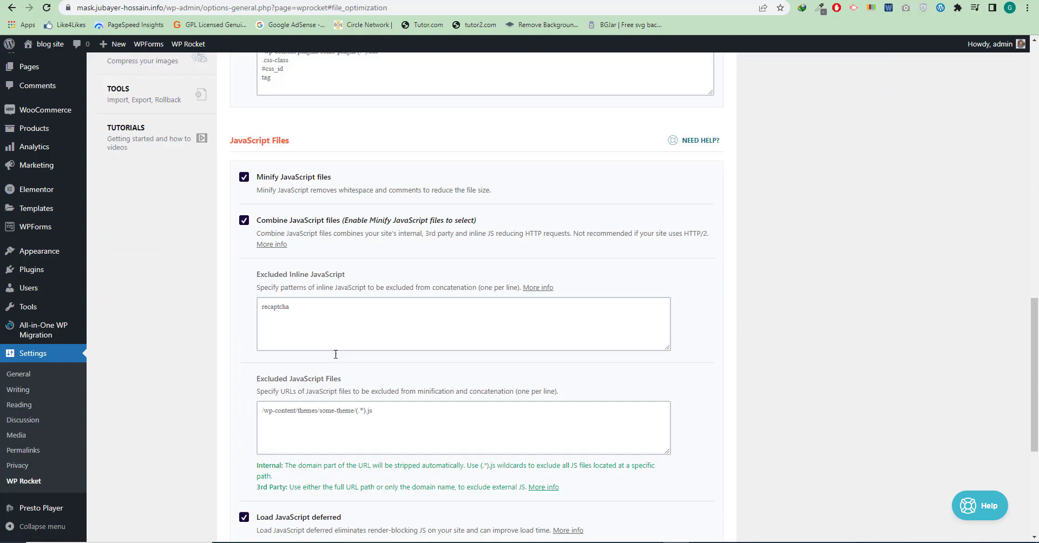
scroll(335, 354, "up", 8)
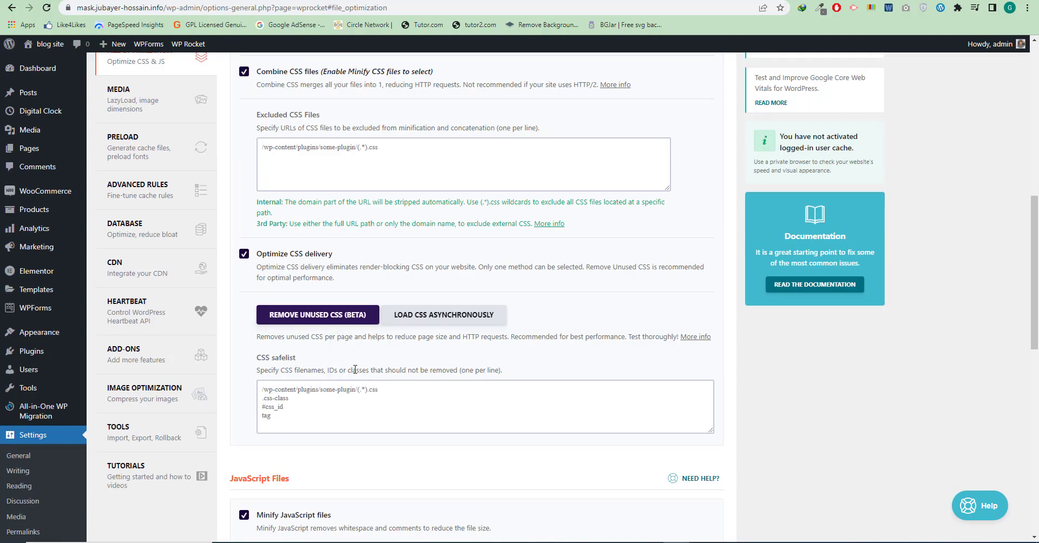
scroll(355, 370, "down", 9)
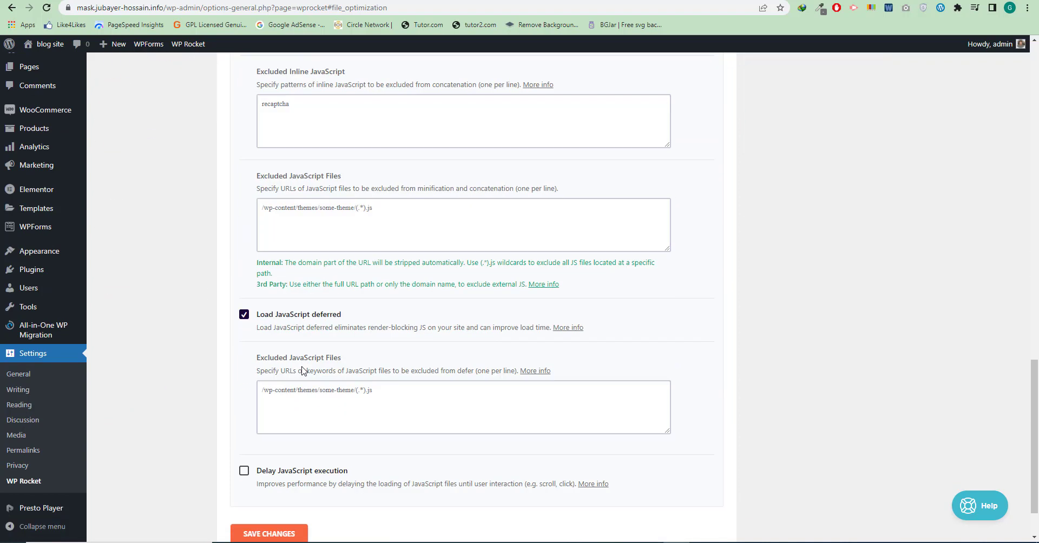
scroll(303, 371, "down", 1)
left_click(284, 470)
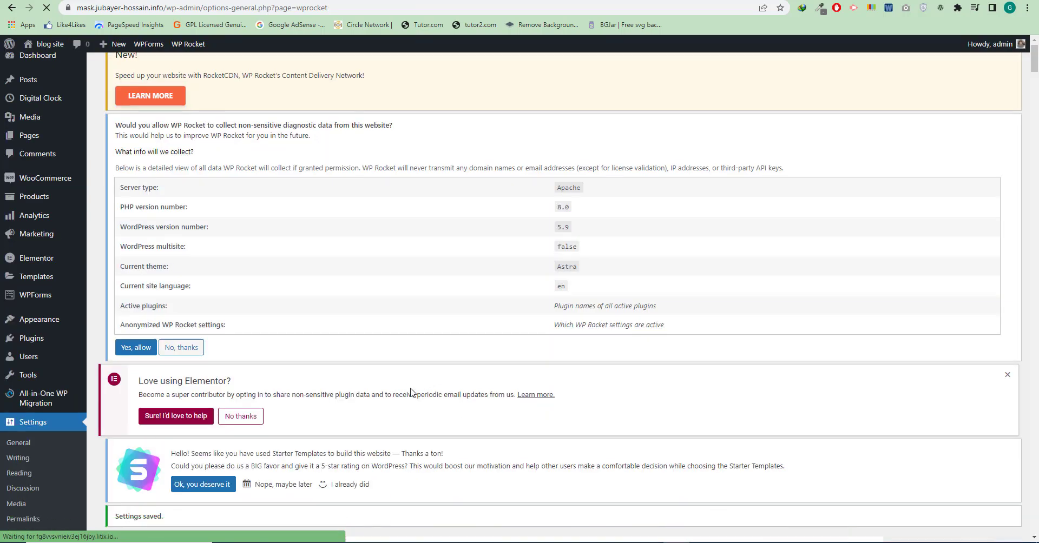
Check the progress of the unused CSS processing under Optimize CSS delivery
scroll(412, 390, "down", 3)
scroll(413, 388, "down", 8)
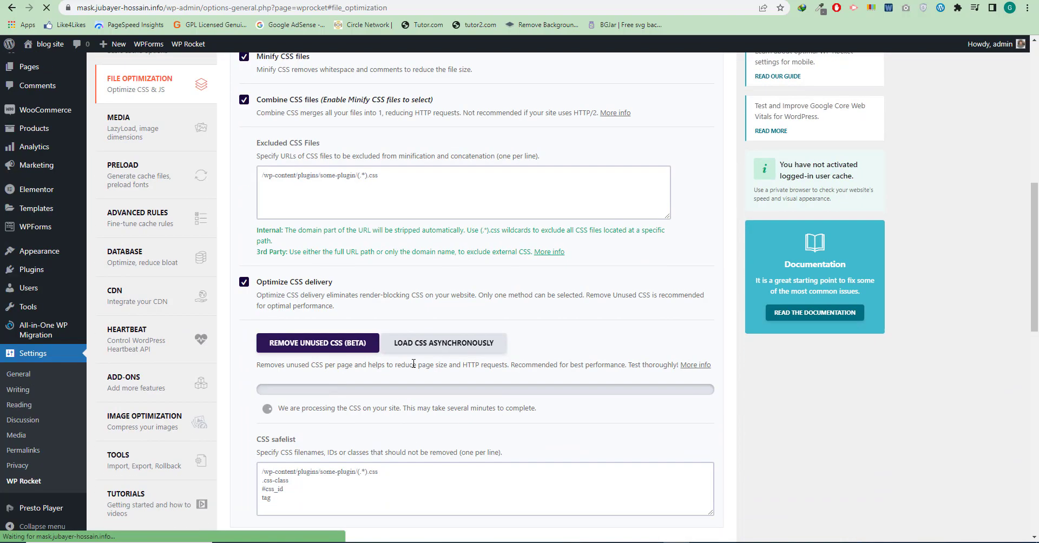
scroll(413, 364, "down", 1)
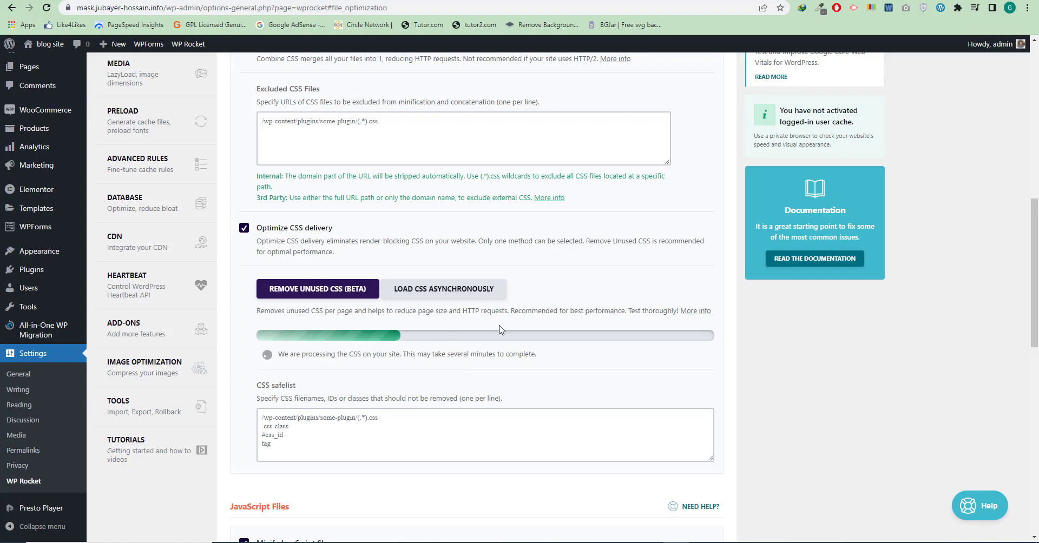
scroll(529, 321, "up", 2)
scroll(530, 319, "down", 2)
scroll(530, 317, "up", 1)
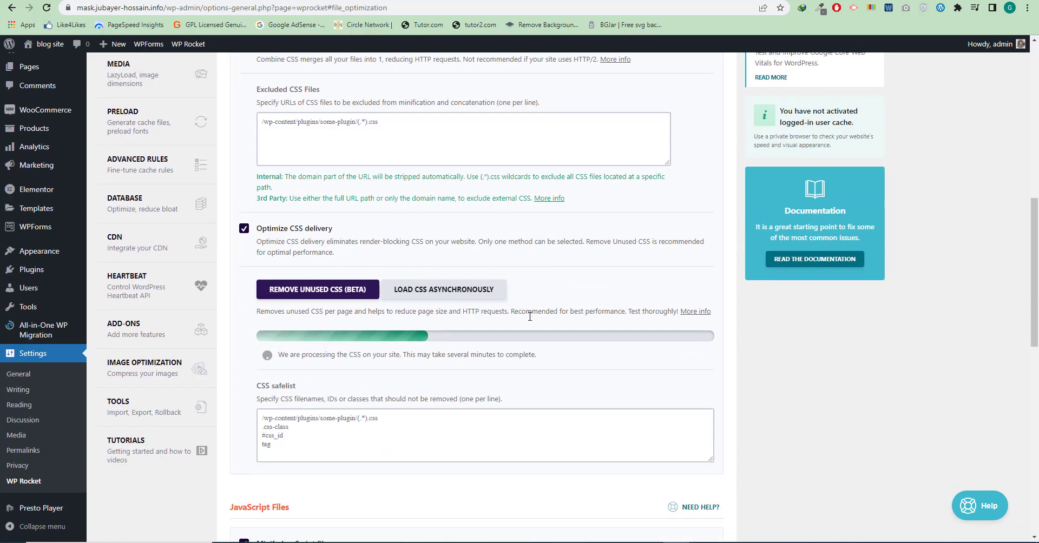
scroll(530, 318, "up", 1)
scroll(529, 317, "down", 1)
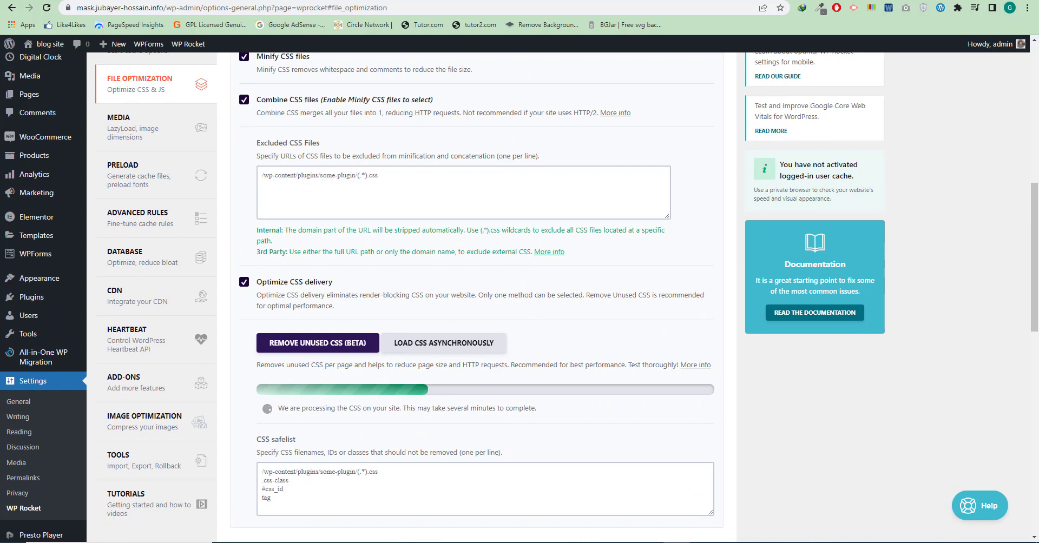
Search Google in a new tab for "convert images into webp wordpress plugin"
key("ctrl+t")
left_click(650, 8)
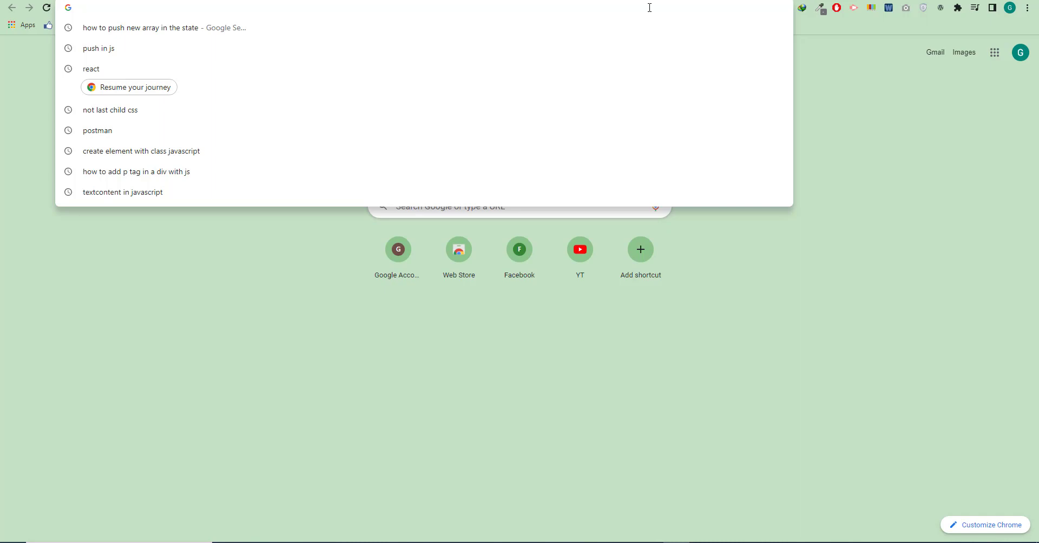
type("conver")
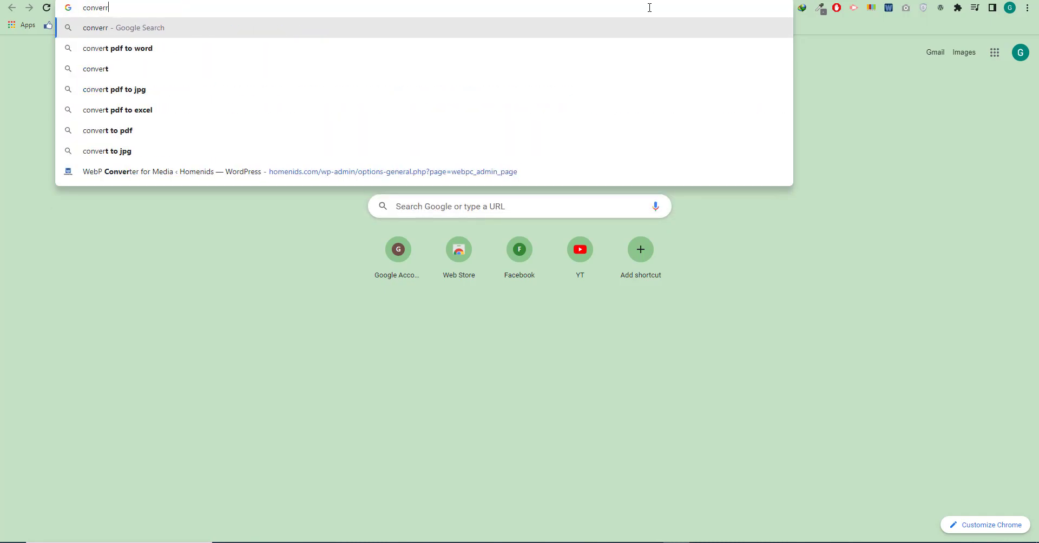
type("t image")
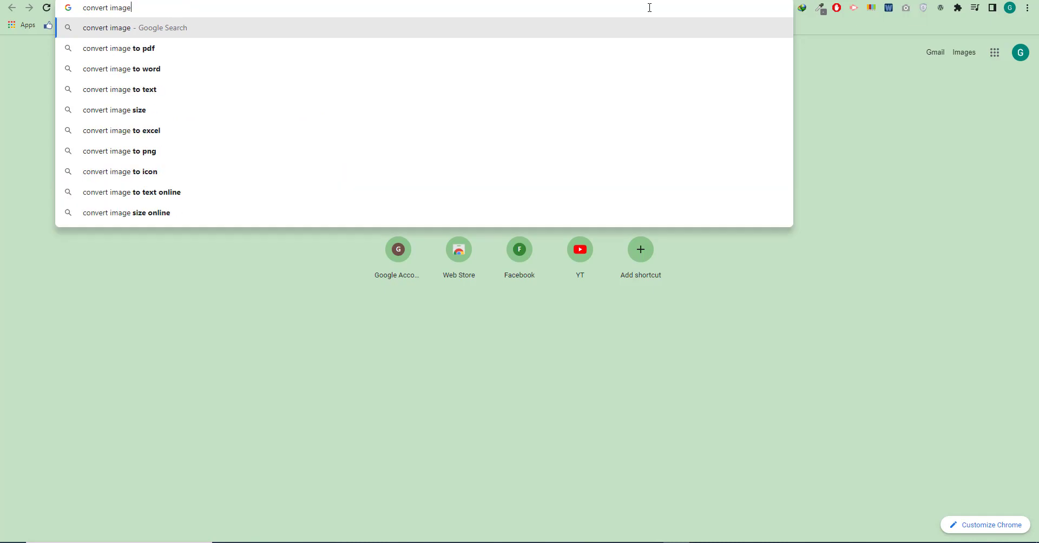
type("s into ")
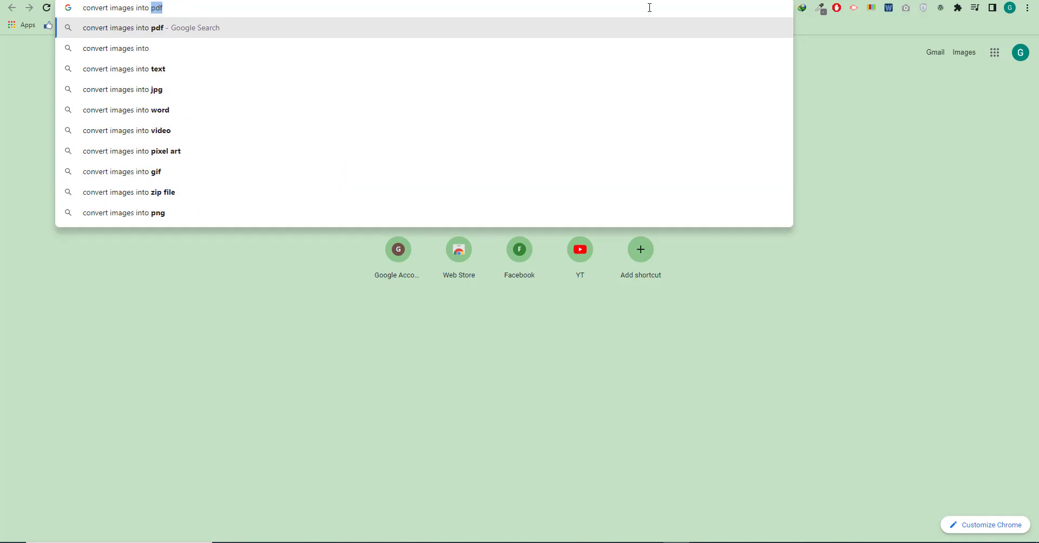
type("webp wor")
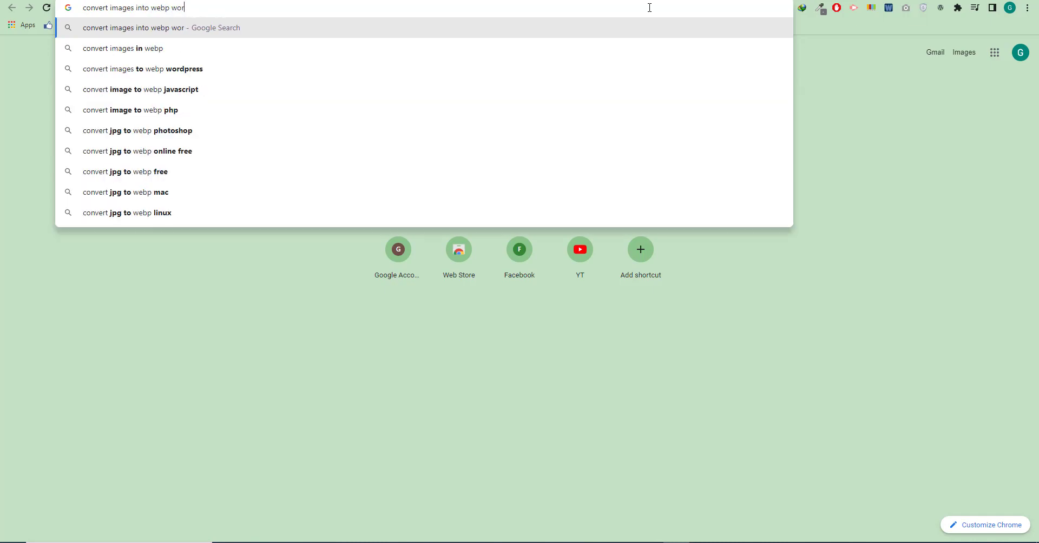
type("dpress plugin")
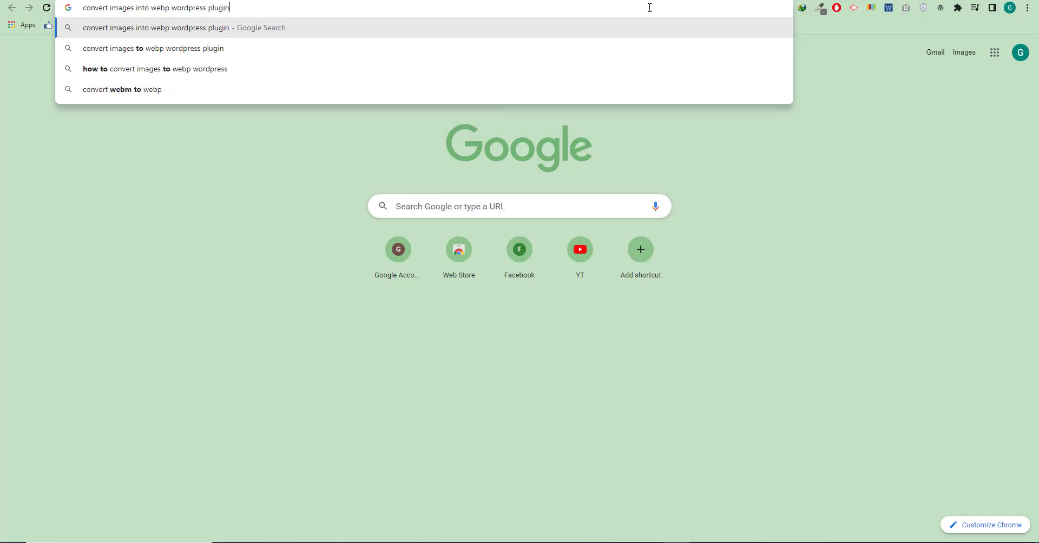
key("Return")
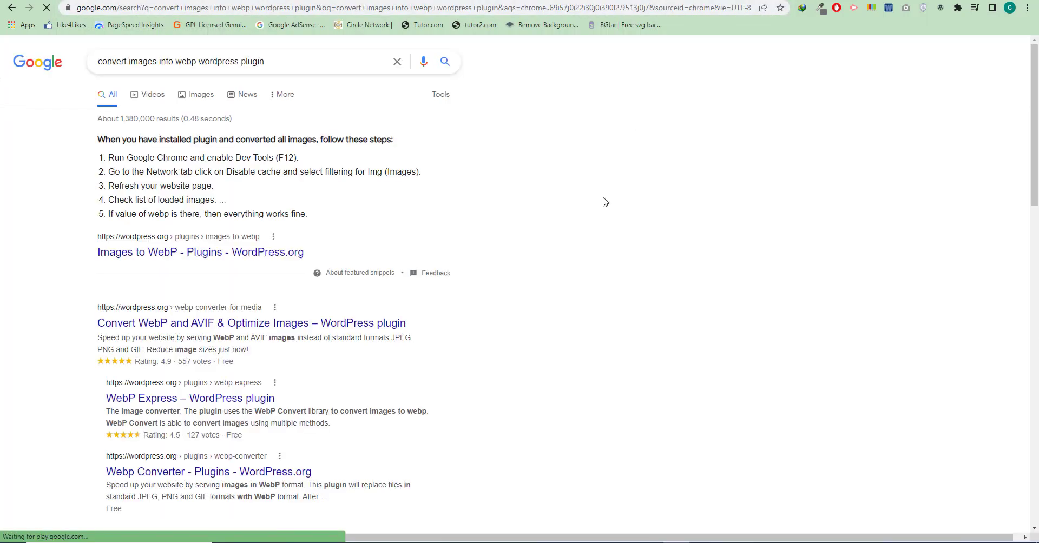
Open the Images to WebP and Convert WebP and AVIF & Optimize Images plugin results in separate new tabs
right_click(205, 254)
left_click(225, 259)
scroll(447, 284, "down", 1)
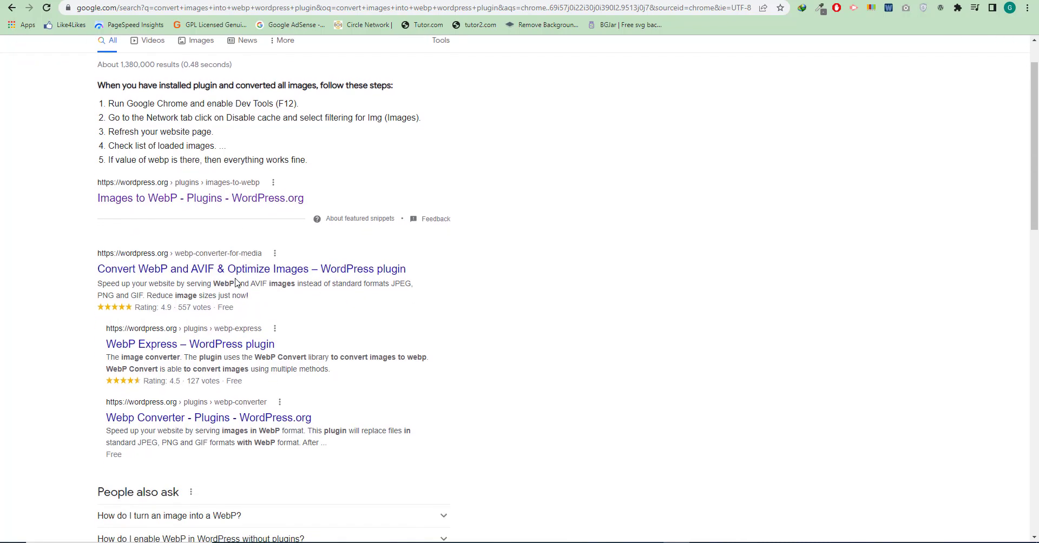
right_click(242, 267)
left_click(322, 277)
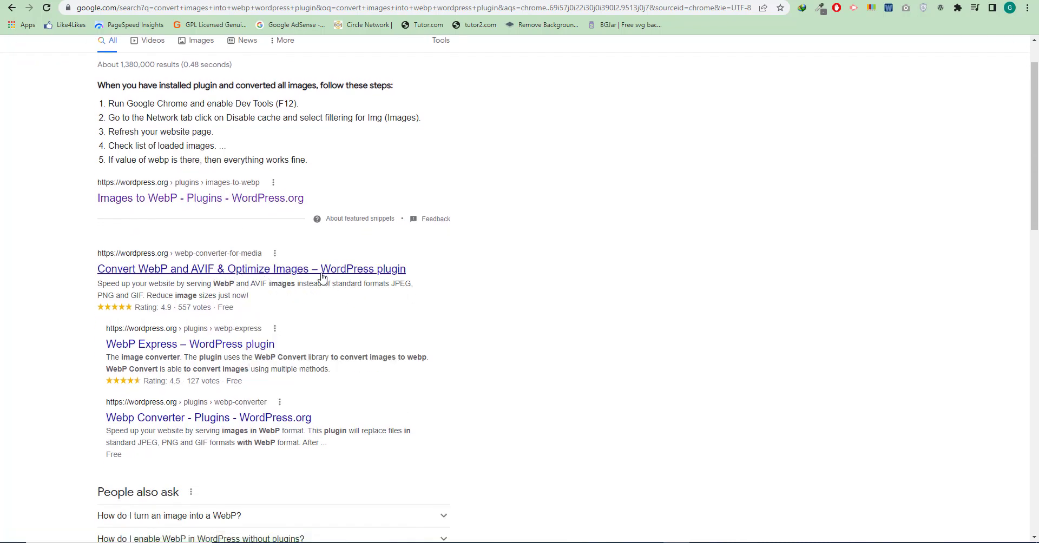
Examine the description, ratings and support details on the Images to WebP plugin page
left_click(752, 0)
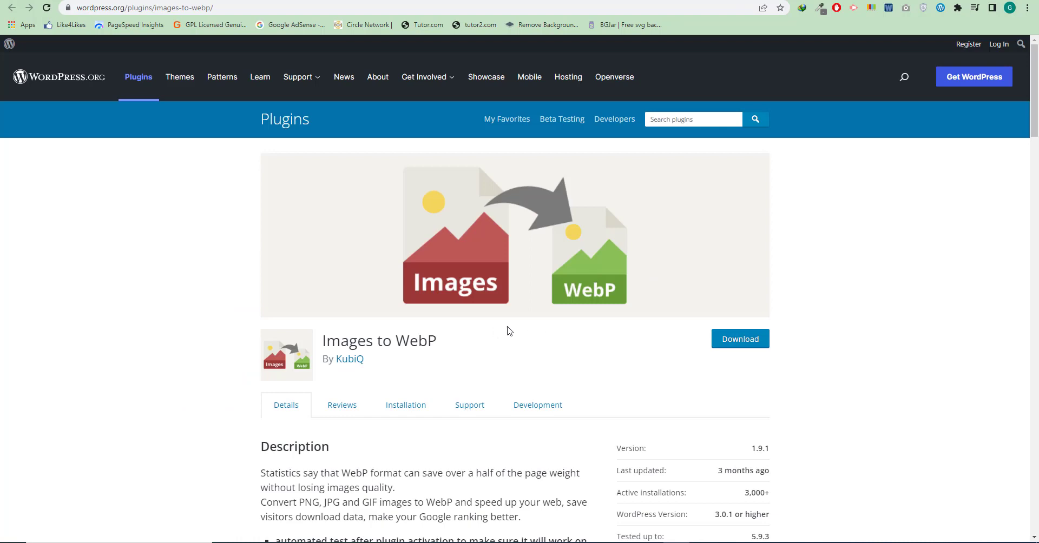
scroll(508, 331, "down", 4)
scroll(523, 341, "up", 4)
scroll(633, 357, "down", 2)
scroll(587, 361, "down", 6)
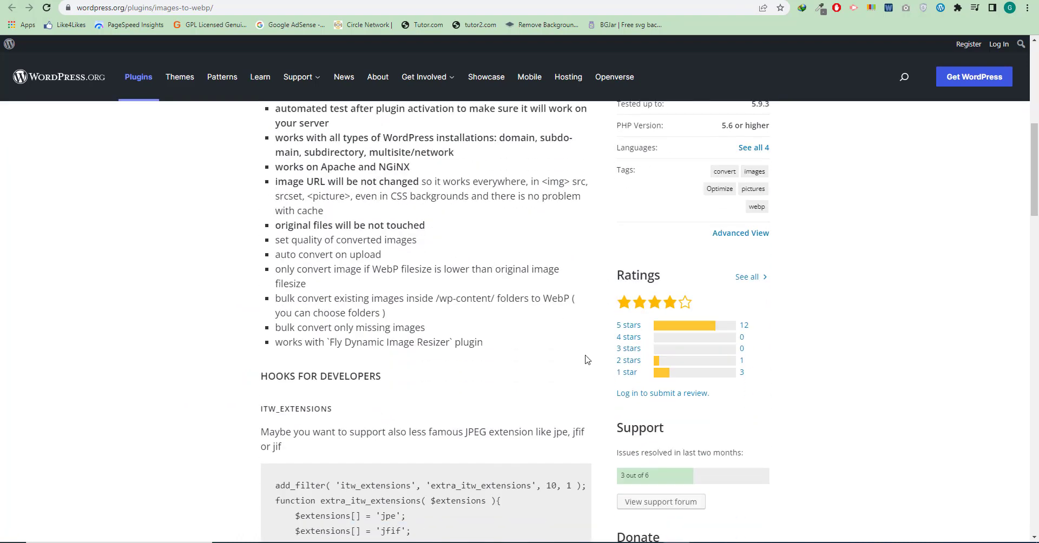
scroll(765, 340, "down", 5)
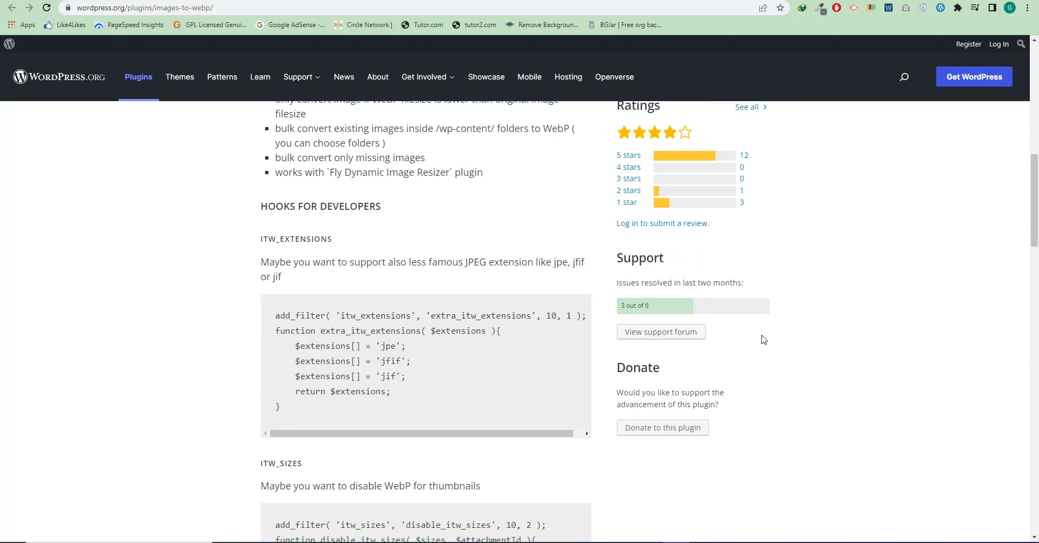
scroll(763, 339, "up", 2)
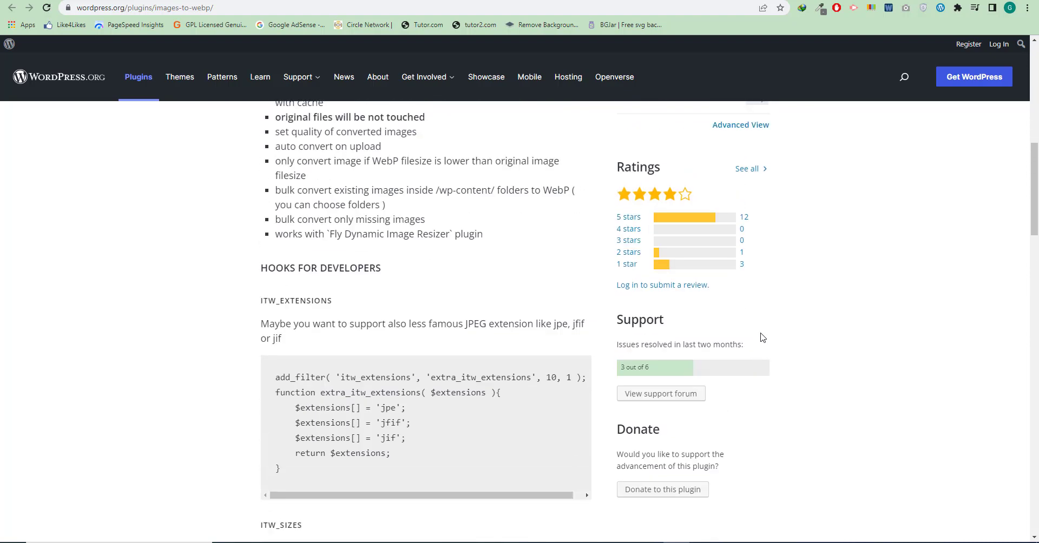
scroll(762, 338, "down", 2)
scroll(761, 336, "down", 5)
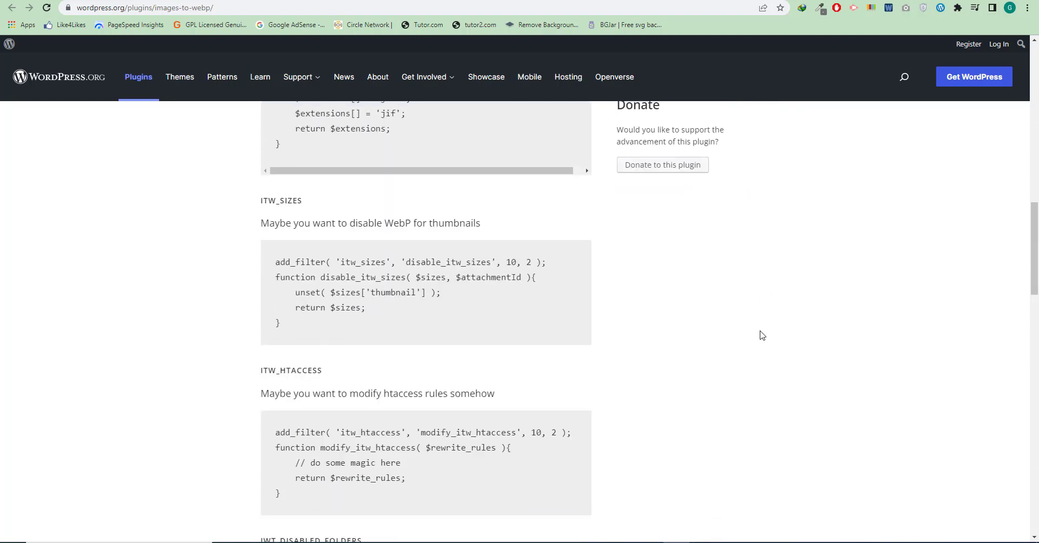
Review the WebP Converter for Media plugin's details and ratings, and download it as webp-converter-for-media.zip
left_click(792, 1)
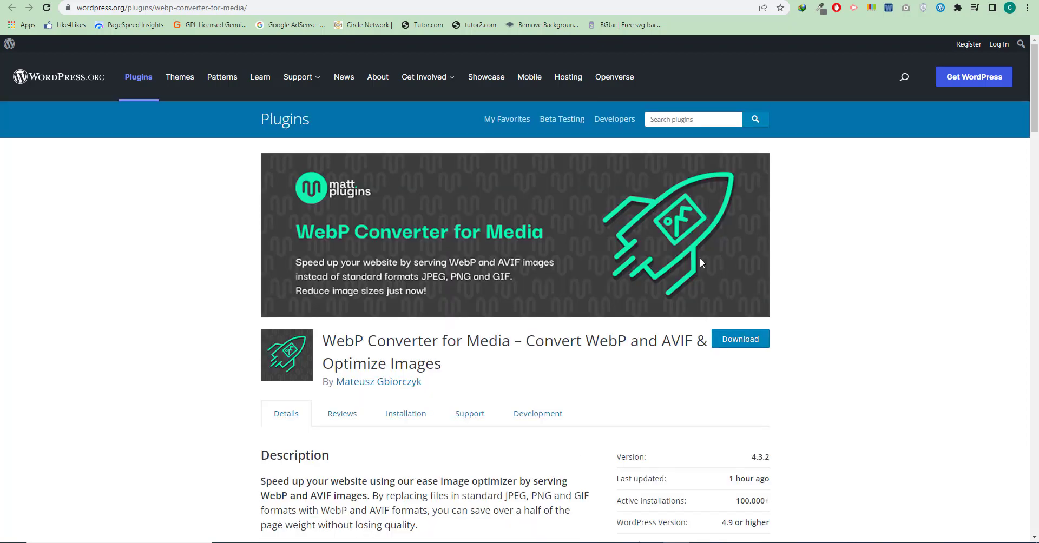
scroll(703, 261, "down", 4)
scroll(669, 328, "down", 4)
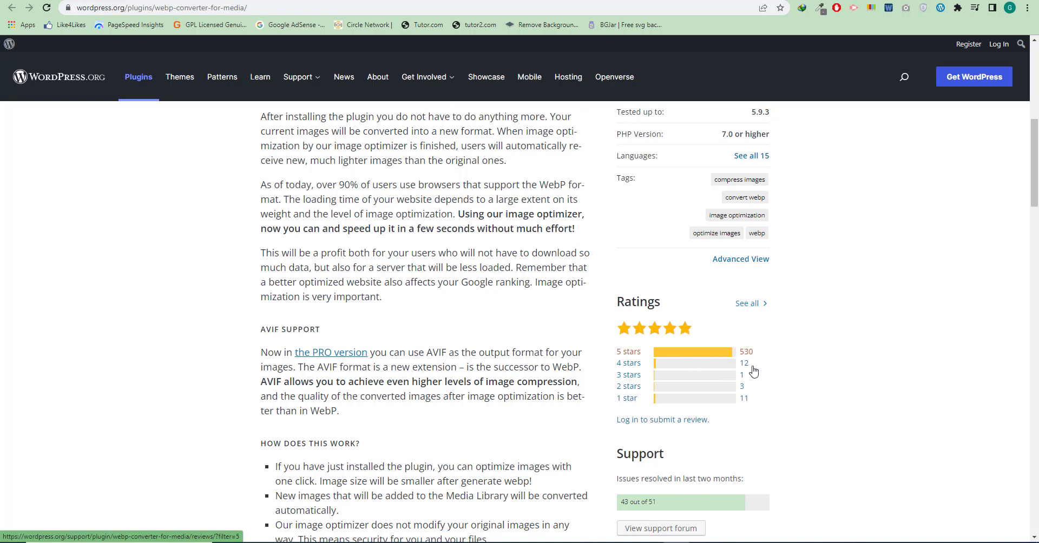
scroll(800, 388, "up", 7)
scroll(803, 386, "up", 2)
left_click(738, 342)
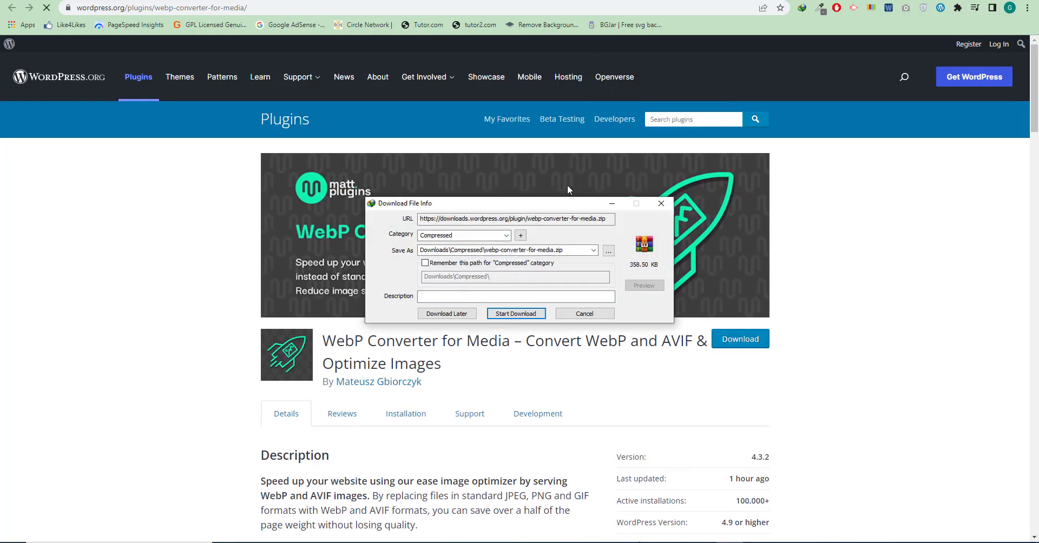
left_click(517, 315)
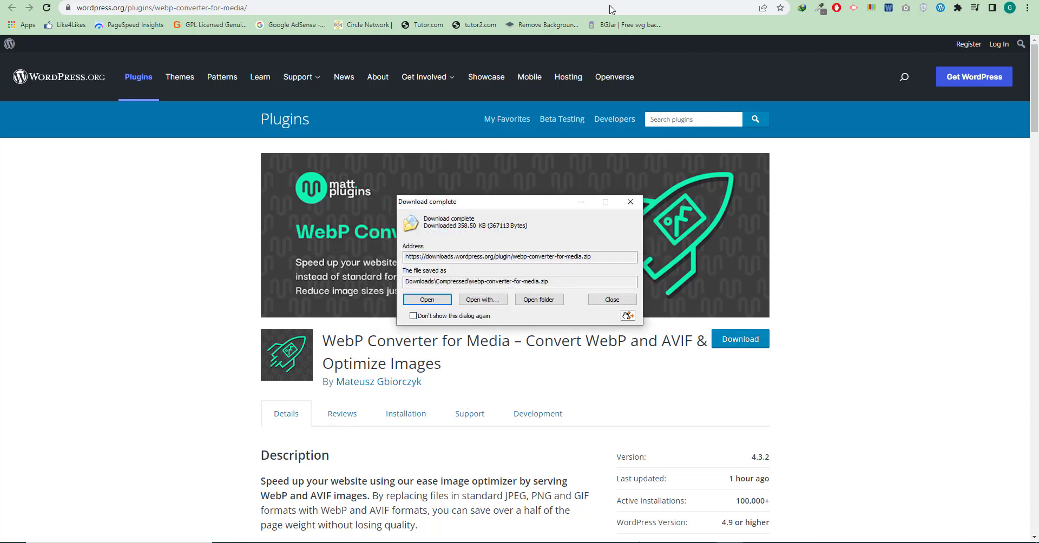
Return to the WordPress admin, open the page for adding new plugins, and close the completed download dialog
left_click(304, 1)
scroll(59, 367, "down", 3)
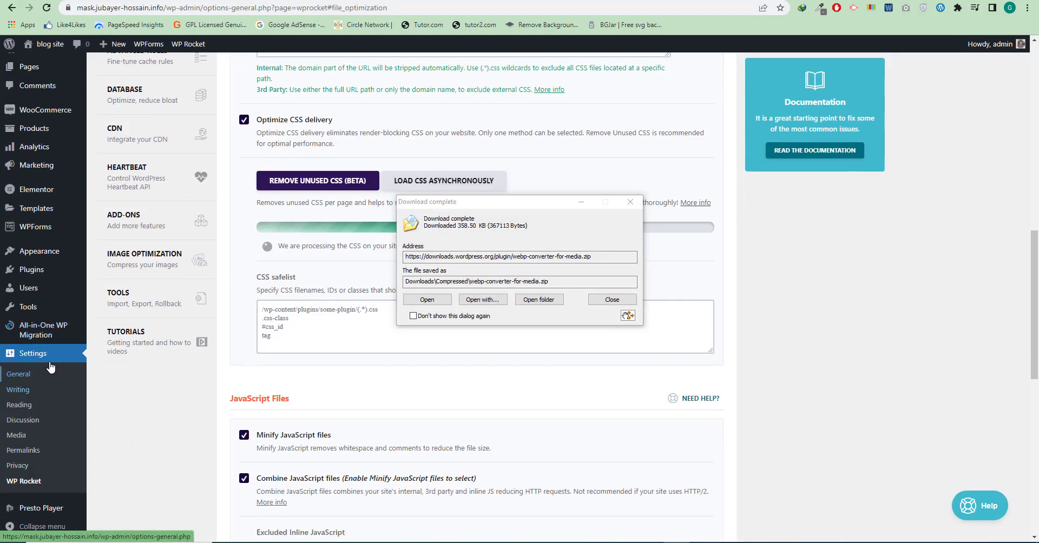
scroll(48, 367, "up", 4)
scroll(48, 367, "down", 1)
mouse_move(31, 297)
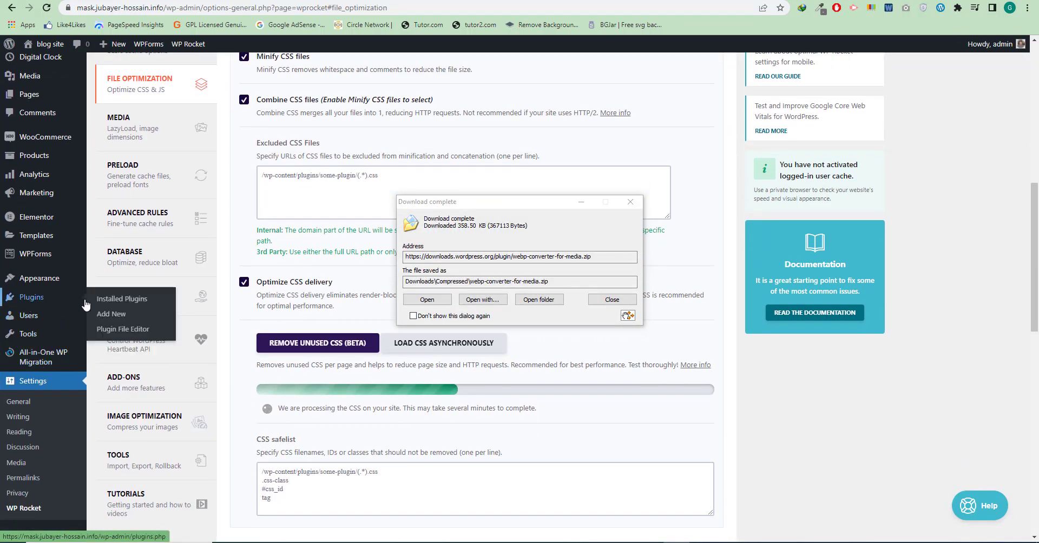
left_click(115, 313)
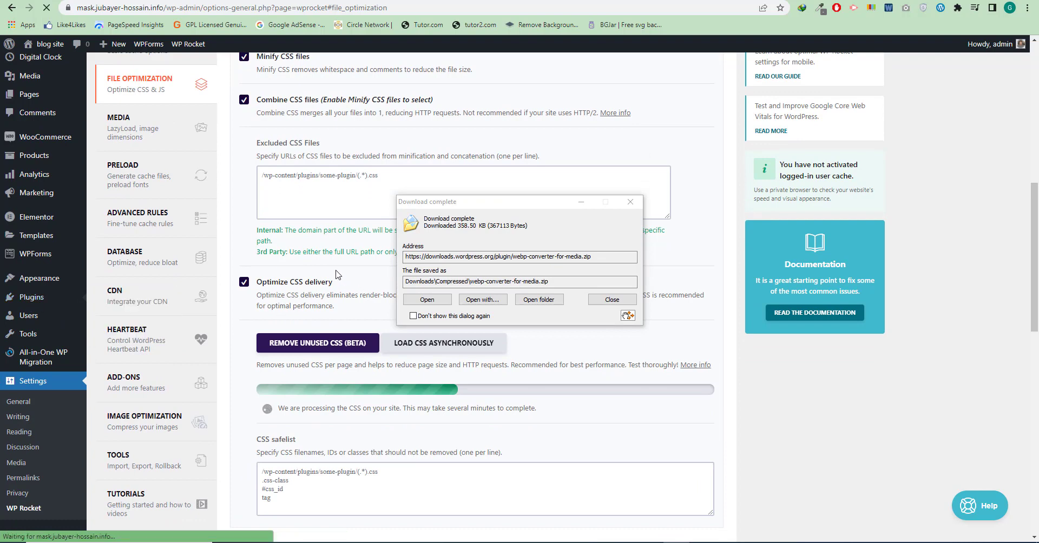
left_click(611, 299)
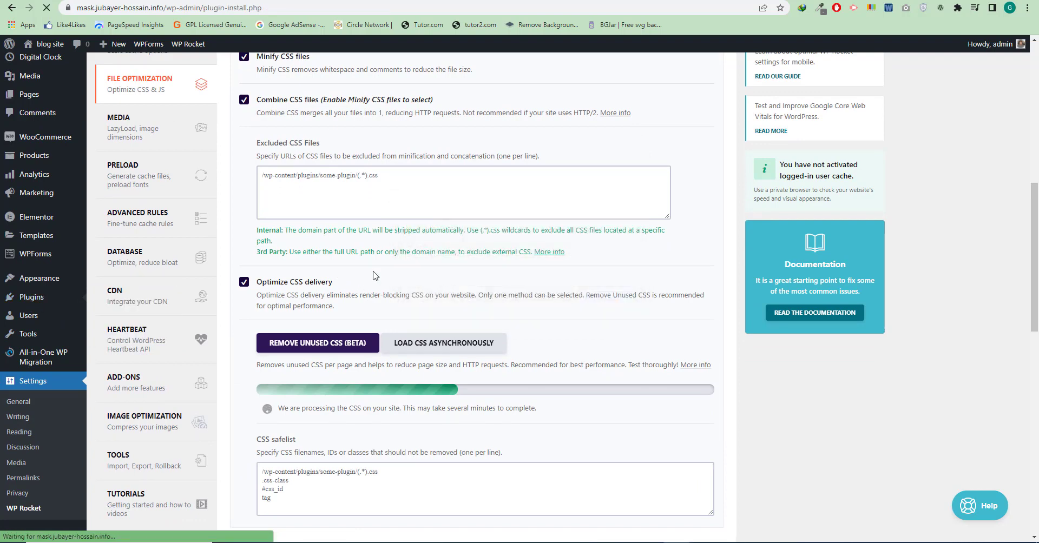
Upload webp-converter-for-media.zip from the Compressed folder in Downloads and install it as a plugin
left_click(196, 71)
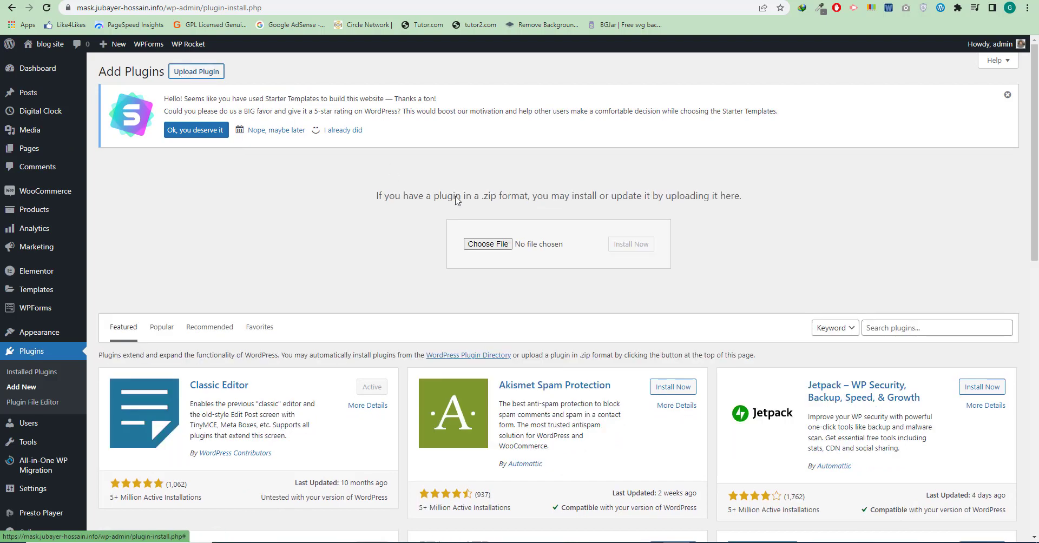
left_click(501, 245)
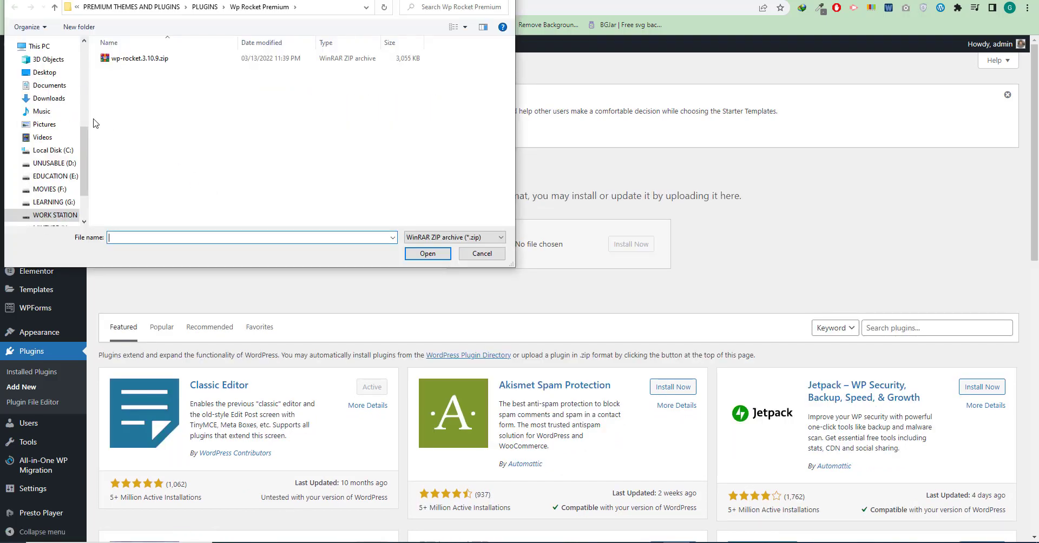
scroll(65, 198, "down", 1)
scroll(56, 119, "up", 1)
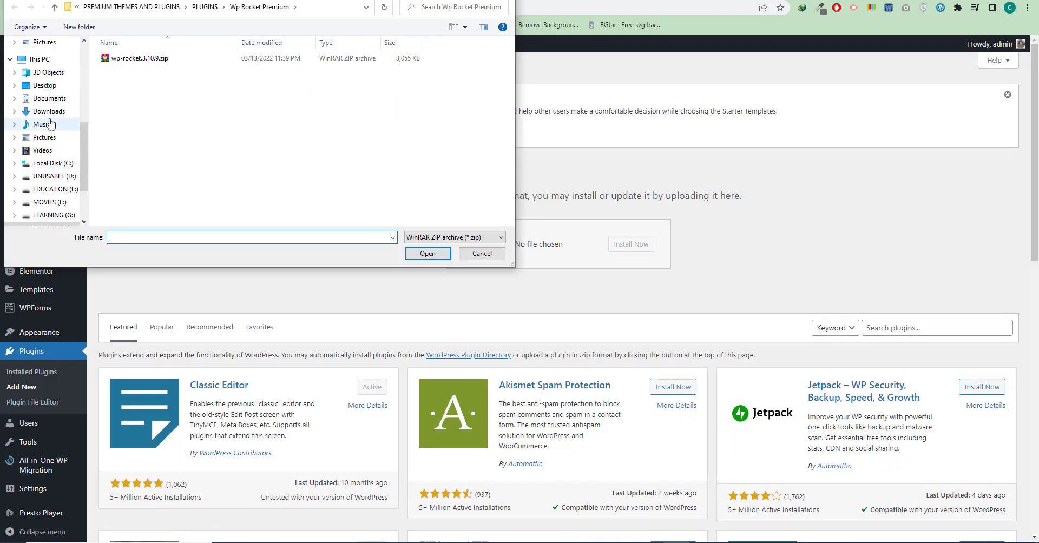
left_click(50, 112)
double_click(124, 87)
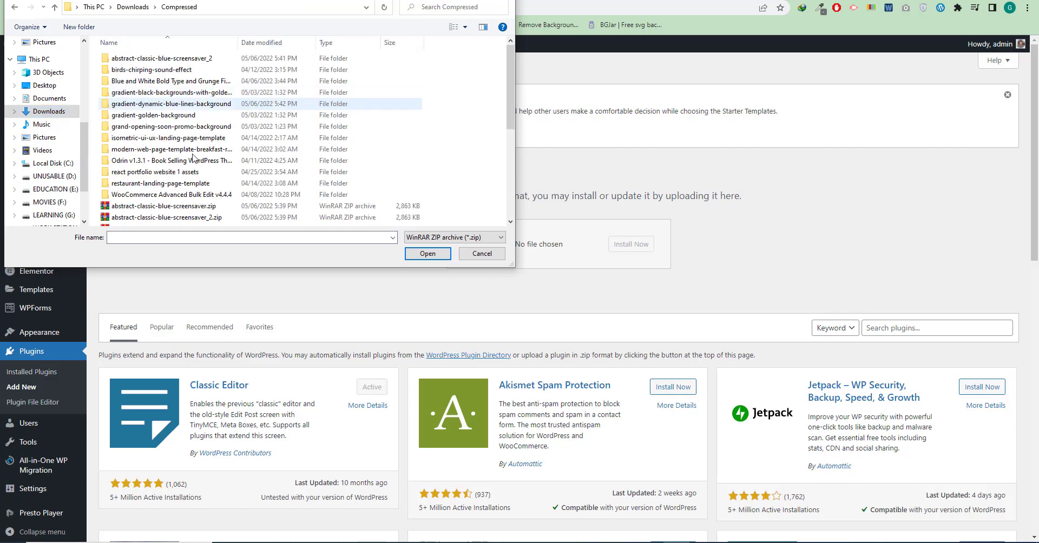
scroll(185, 168, "down", 4)
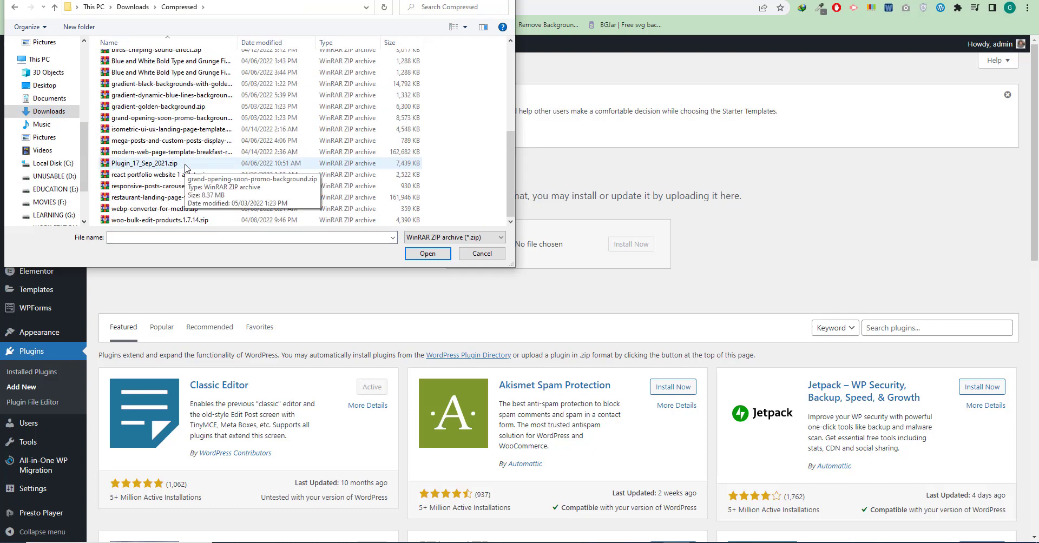
left_click(155, 209)
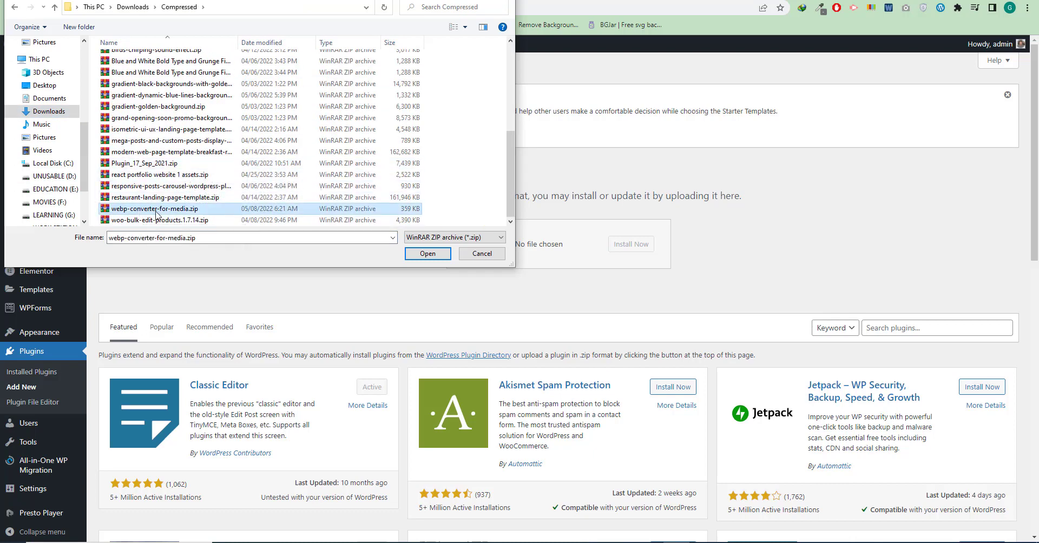
left_click(415, 255)
left_click(646, 250)
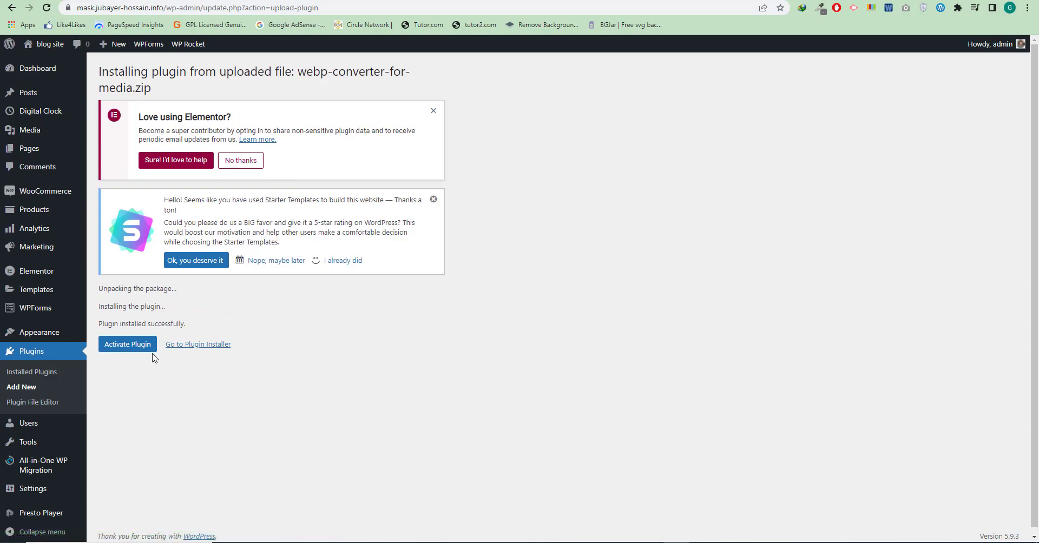
Activate the installed WebP Converter for Media plugin and open its WebP Converter settings page
left_click(124, 345)
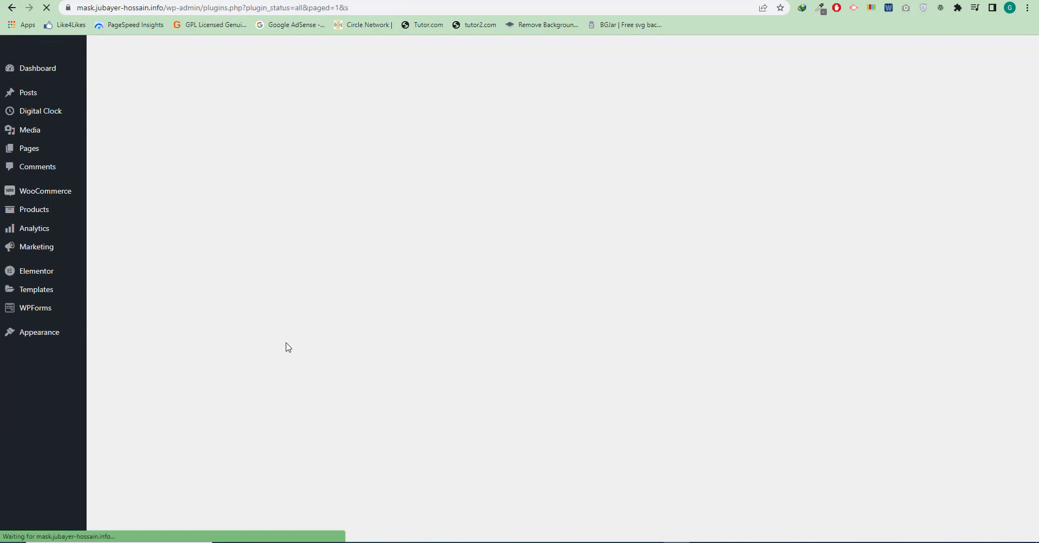
scroll(286, 341, "down", 4)
scroll(287, 339, "down", 6)
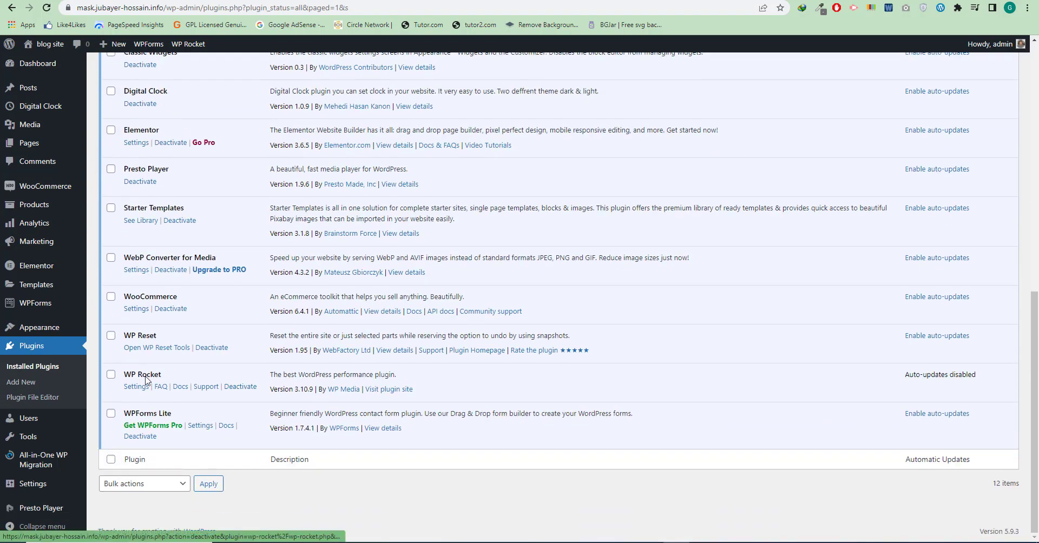
mouse_move(37, 489)
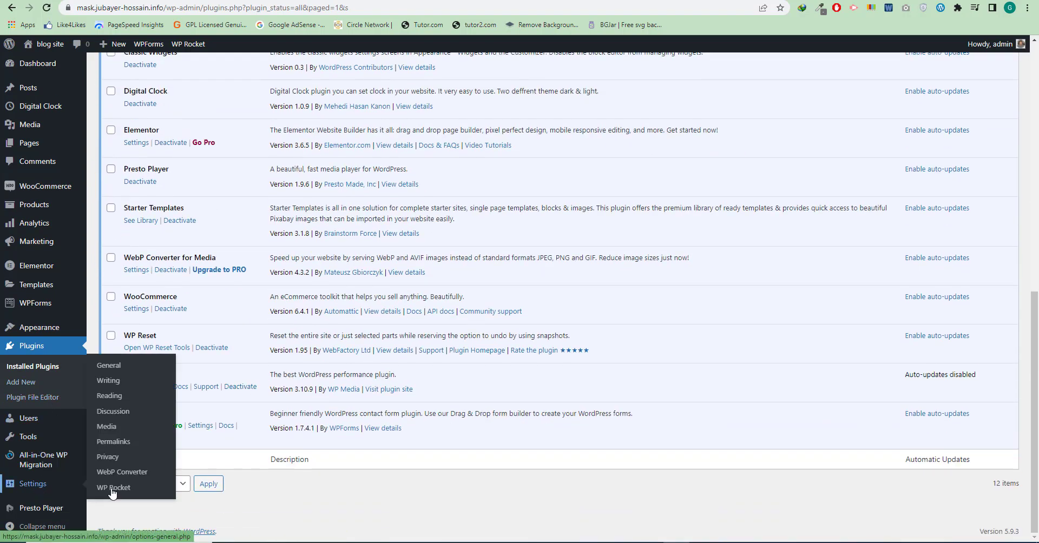
left_click(132, 473)
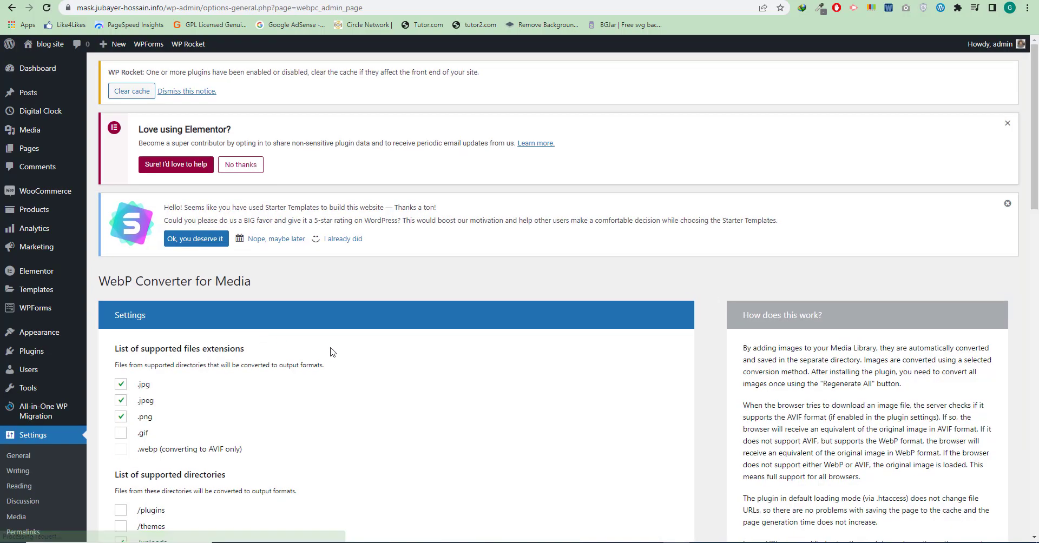
Review the WebP Converter's file extensions, directories, output format, conversion method, quality and extra features, and save the settings
scroll(332, 346, "down", 5)
scroll(329, 344, "up", 2)
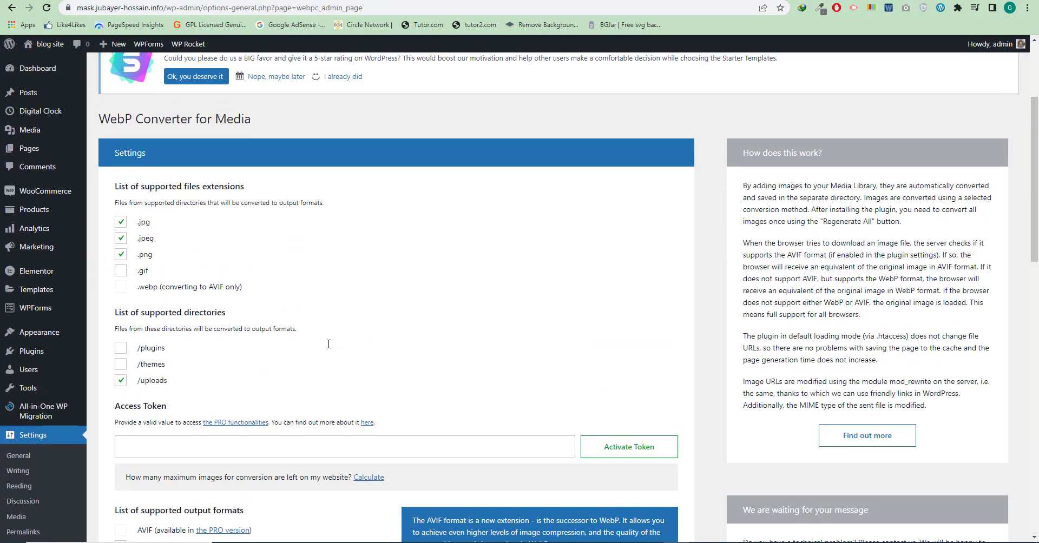
scroll(329, 346, "down", 1)
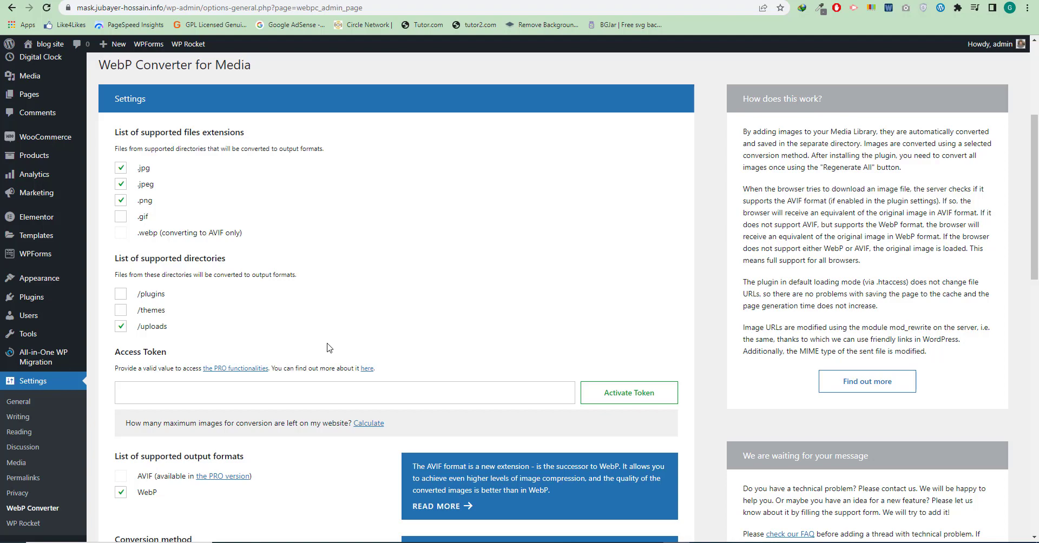
scroll(329, 345, "down", 6)
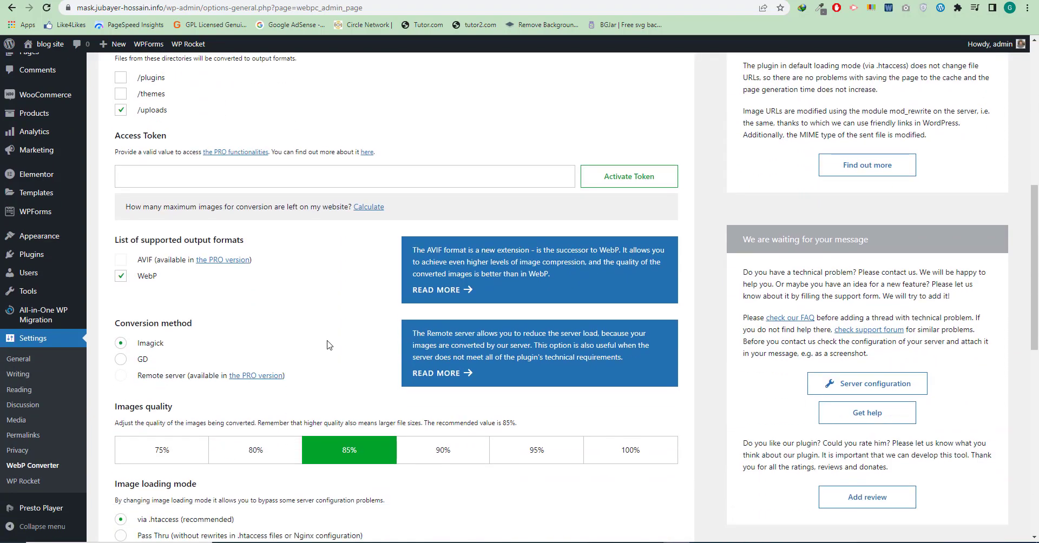
scroll(327, 343, "up", 2)
scroll(327, 341, "down", 3)
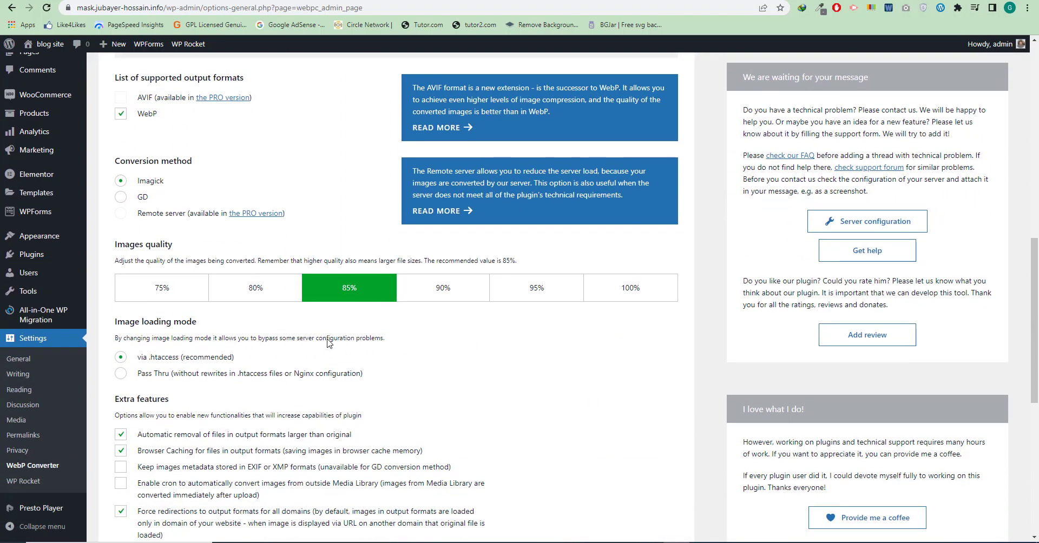
scroll(328, 340, "down", 2)
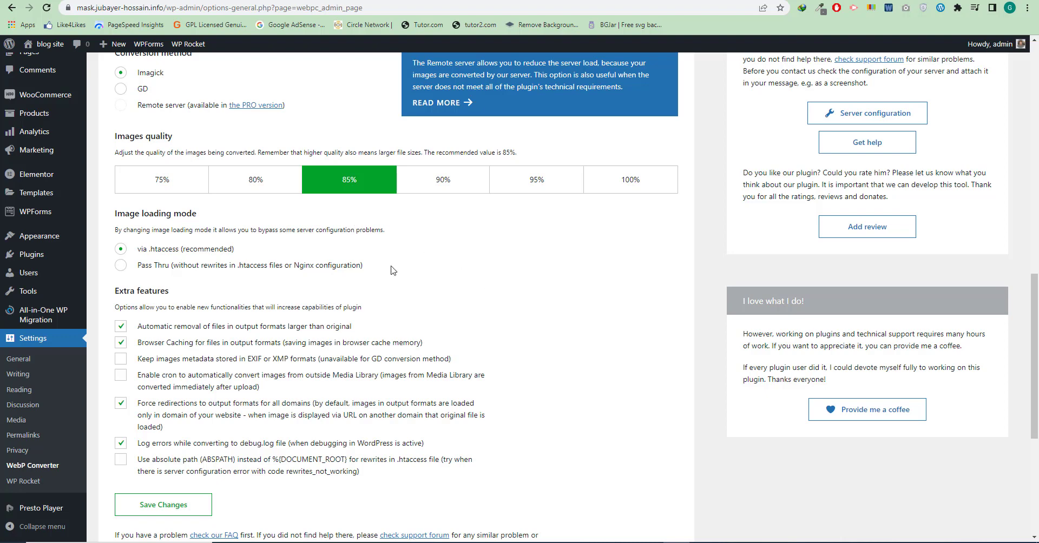
scroll(390, 271, "down", 1)
scroll(230, 287, "down", 3)
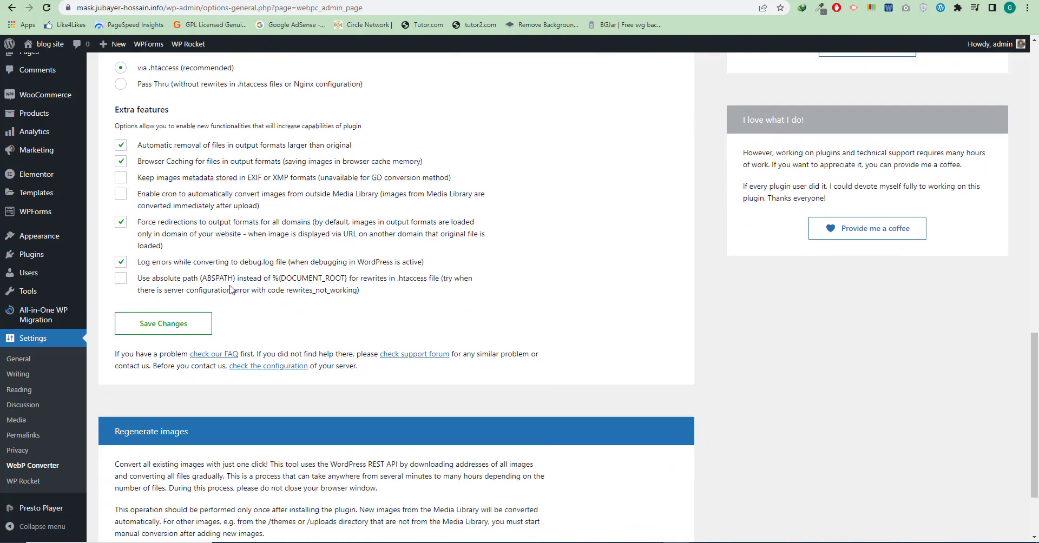
left_click(151, 295)
Regenerate all existing images with the WebP converter and look through the additional process information
scroll(368, 292, "down", 2)
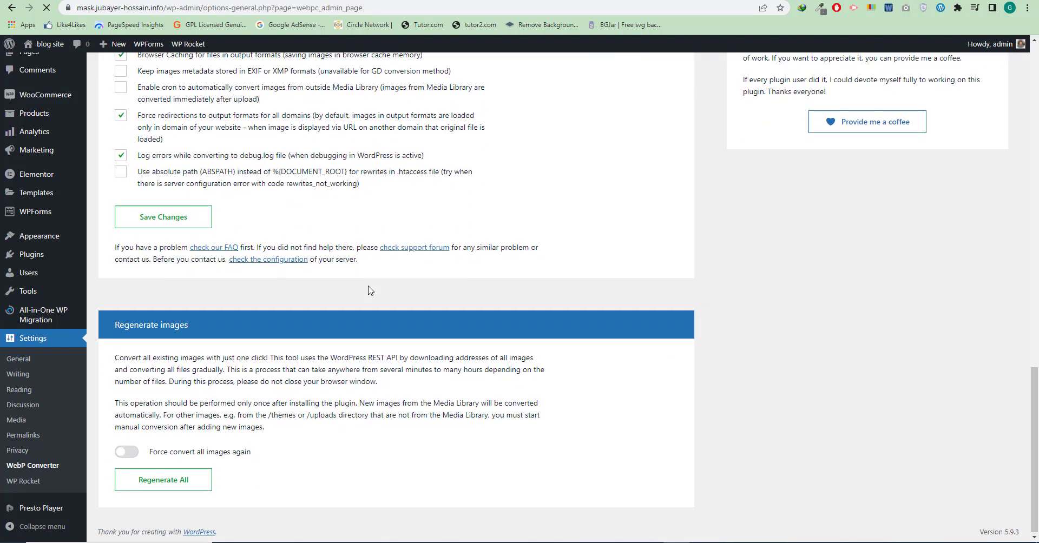
scroll(369, 284, "down", 7)
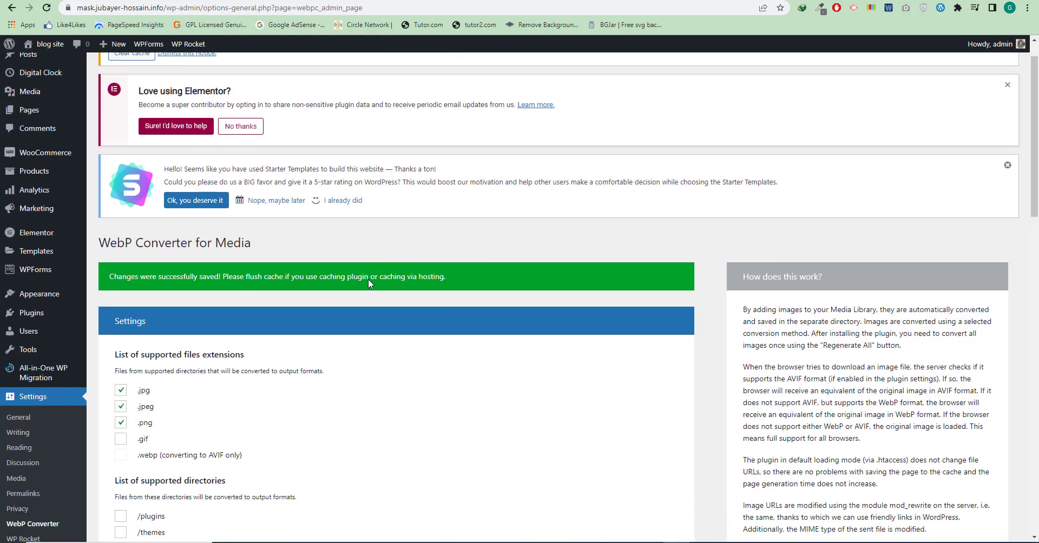
scroll(368, 278, "down", 10)
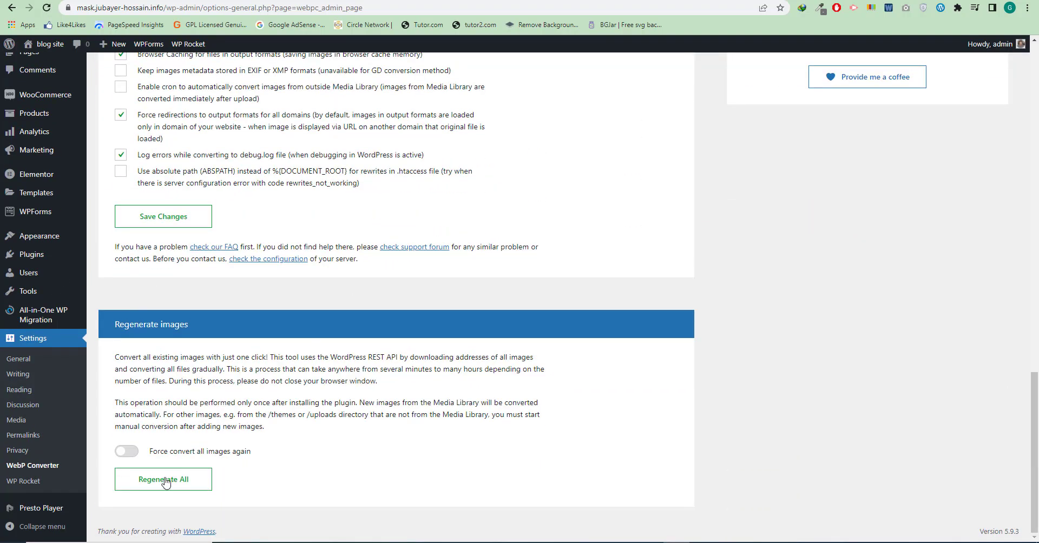
left_click(166, 483)
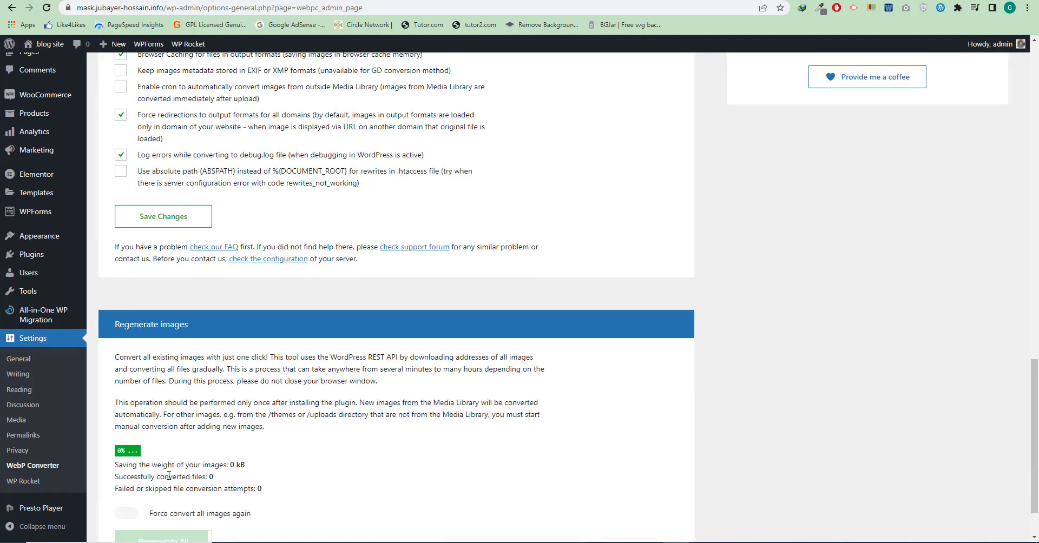
scroll(345, 410, "down", 2)
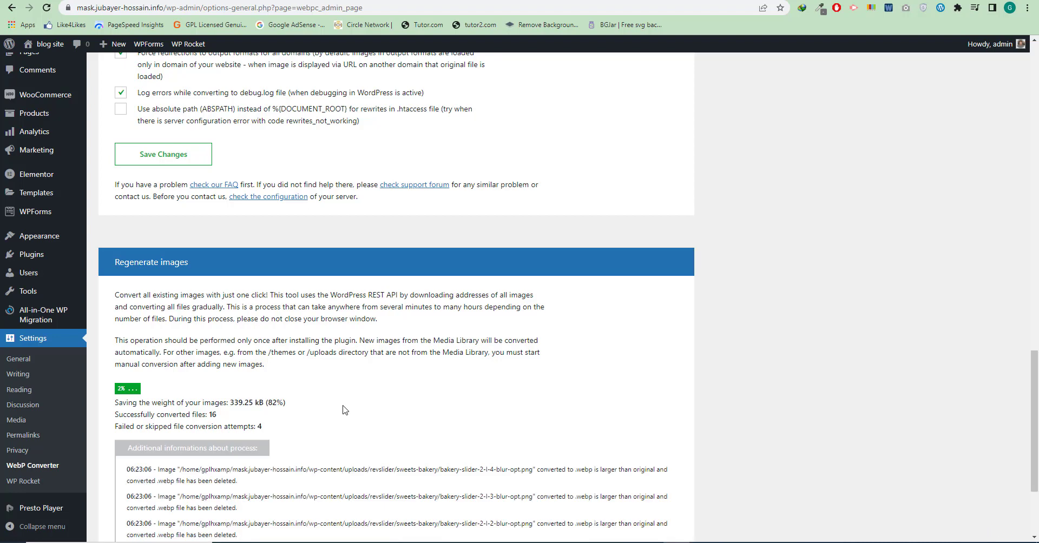
scroll(344, 410, "down", 3)
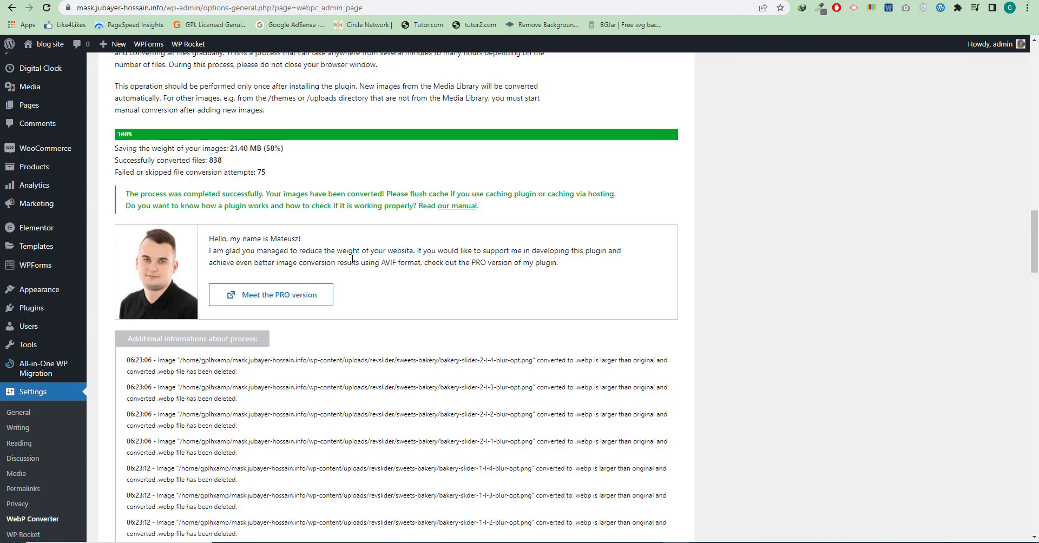
scroll(373, 286, "down", 10)
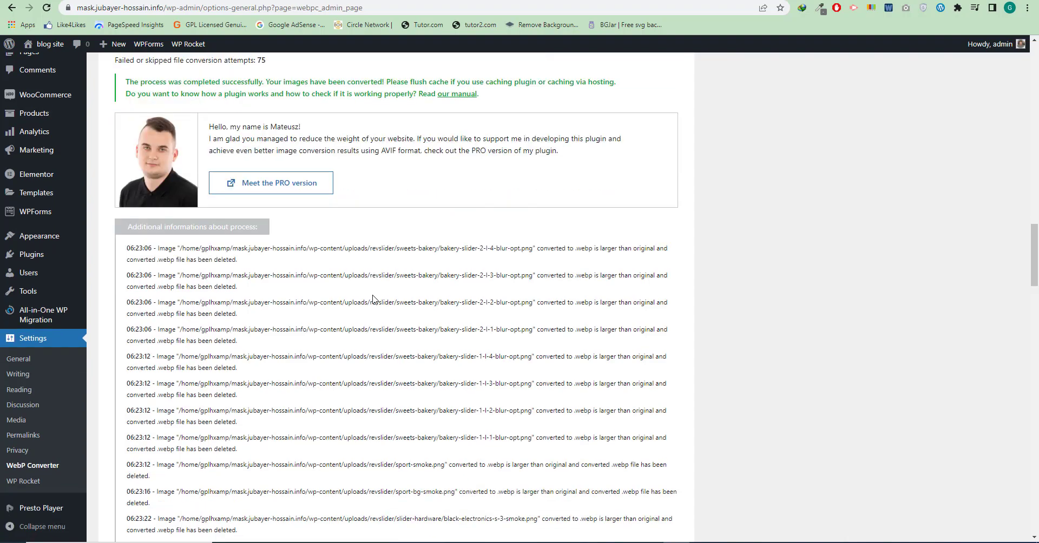
scroll(372, 293, "down", 10)
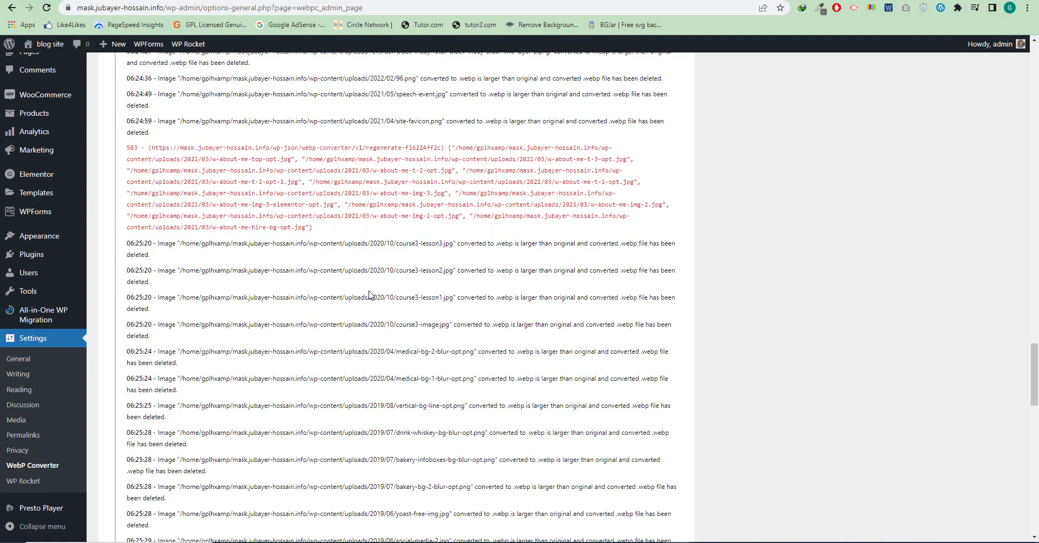
scroll(368, 293, "down", 10)
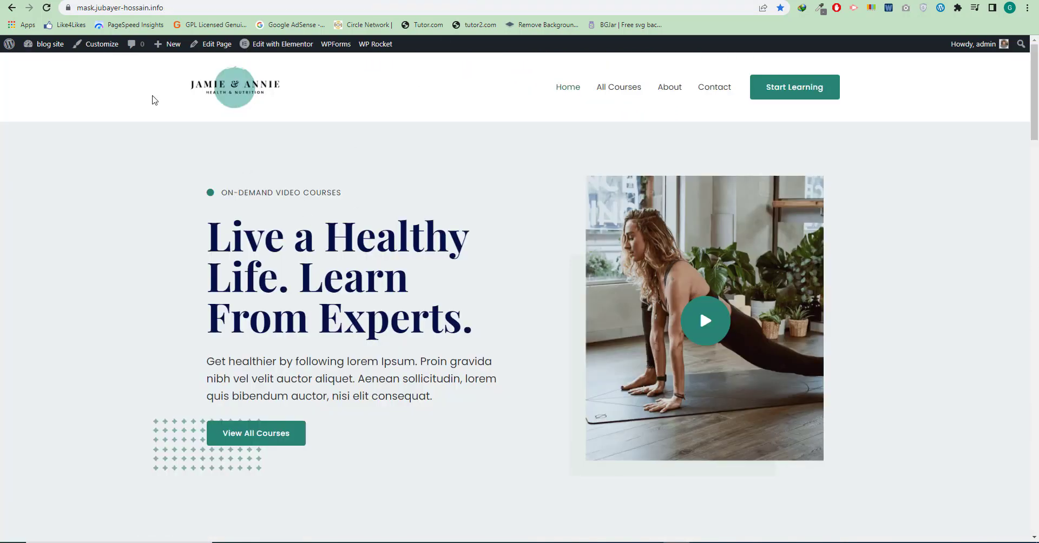
Reload the site's homepage and check how its images and sections load down the page
left_click(46, 8)
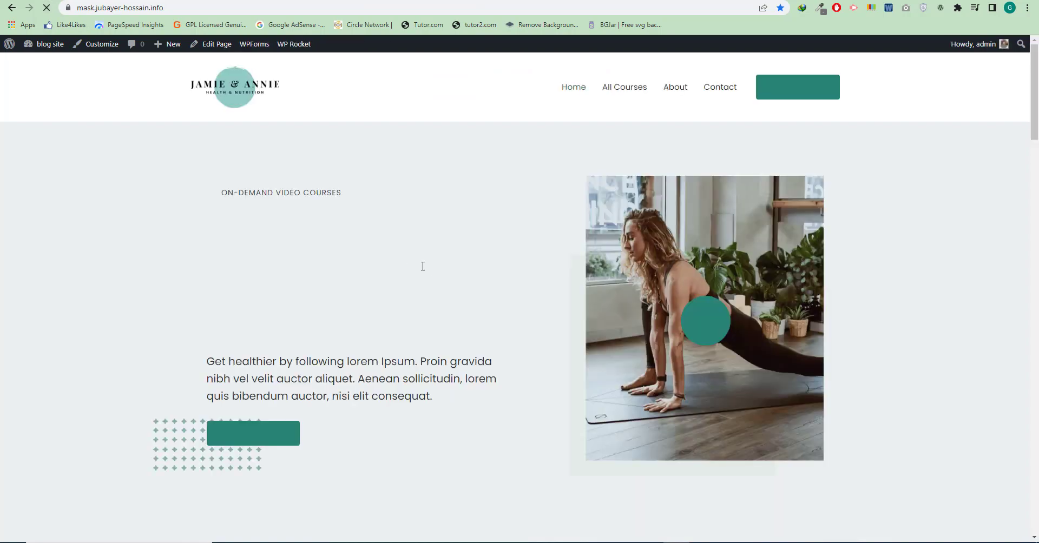
scroll(425, 264, "down", 15)
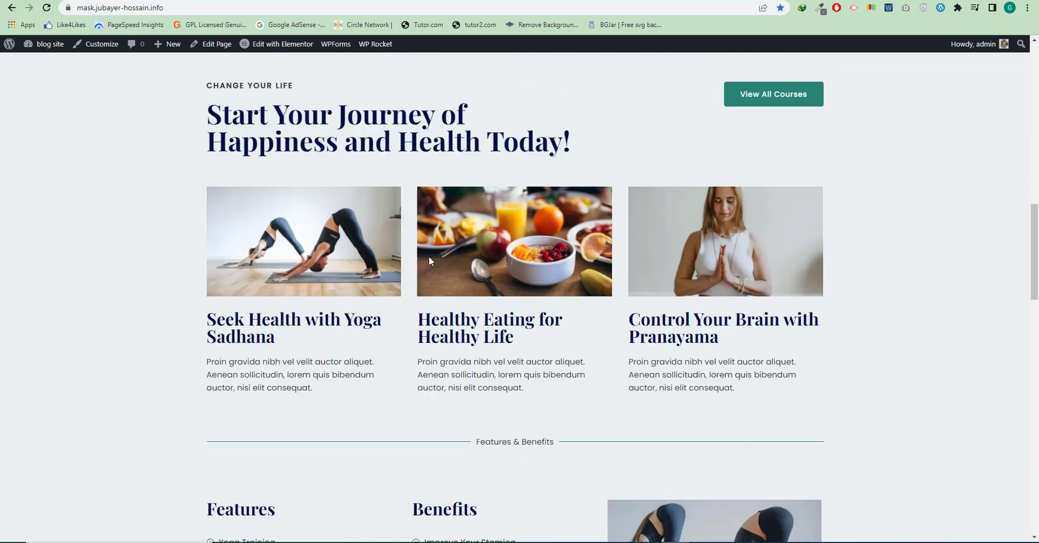
scroll(429, 260, "down", 15)
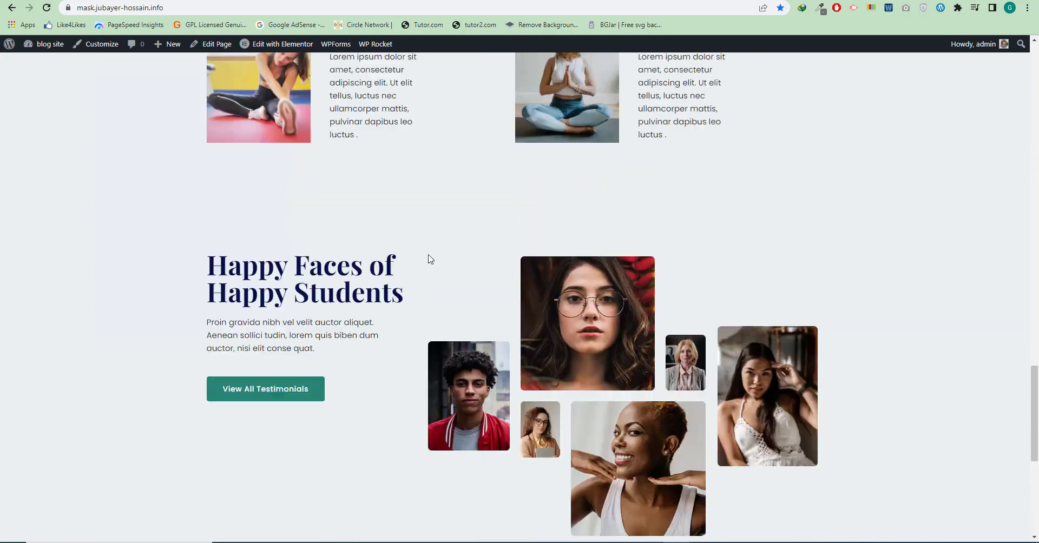
scroll(428, 258, "up", 10)
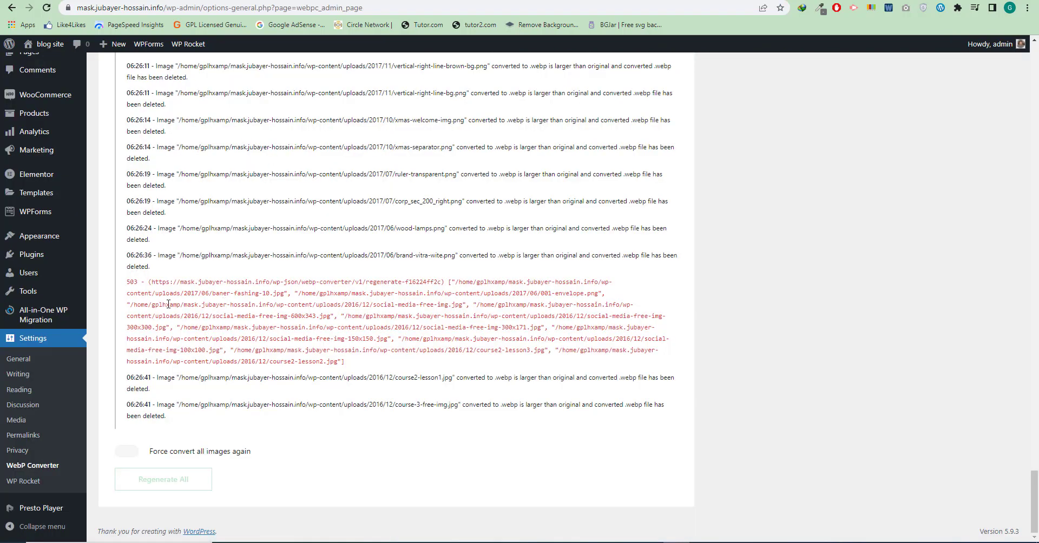
Check the Remove Unused CSS processing progress in WP Rocket's File Optimization settings
left_click(28, 484)
scroll(336, 383, "down", 7)
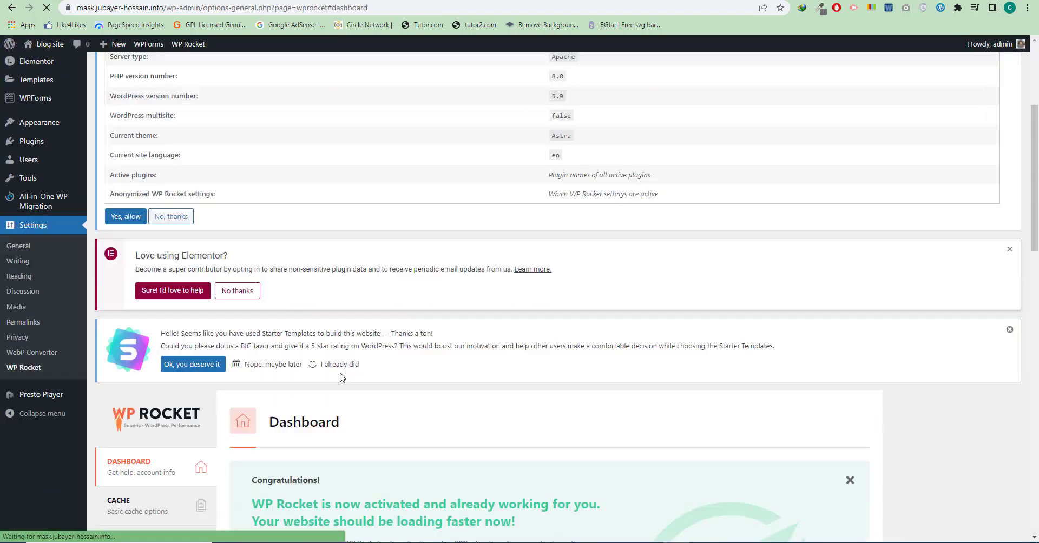
scroll(343, 371, "down", 7)
scroll(342, 371, "up", 3)
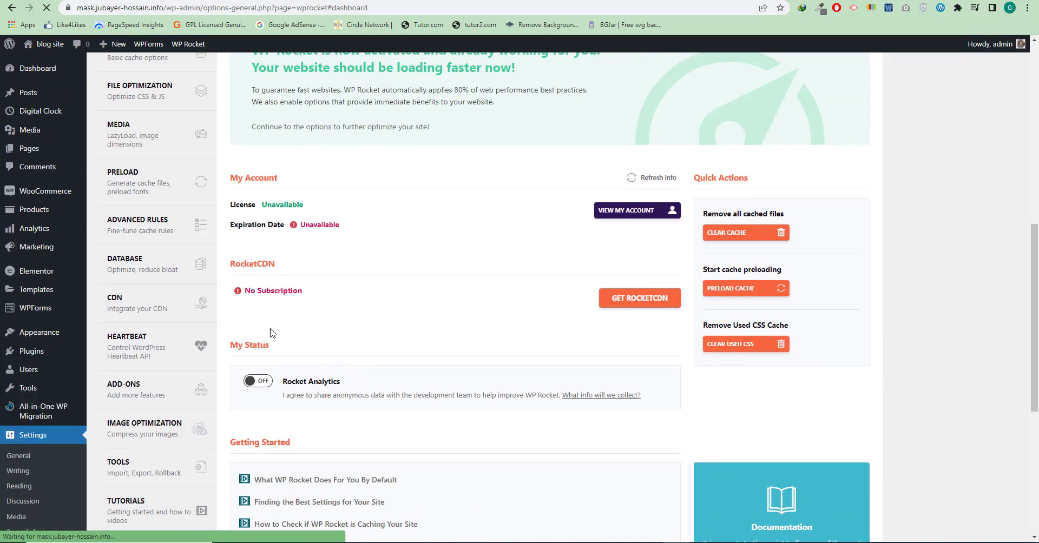
left_click(139, 92)
scroll(387, 381, "down", 5)
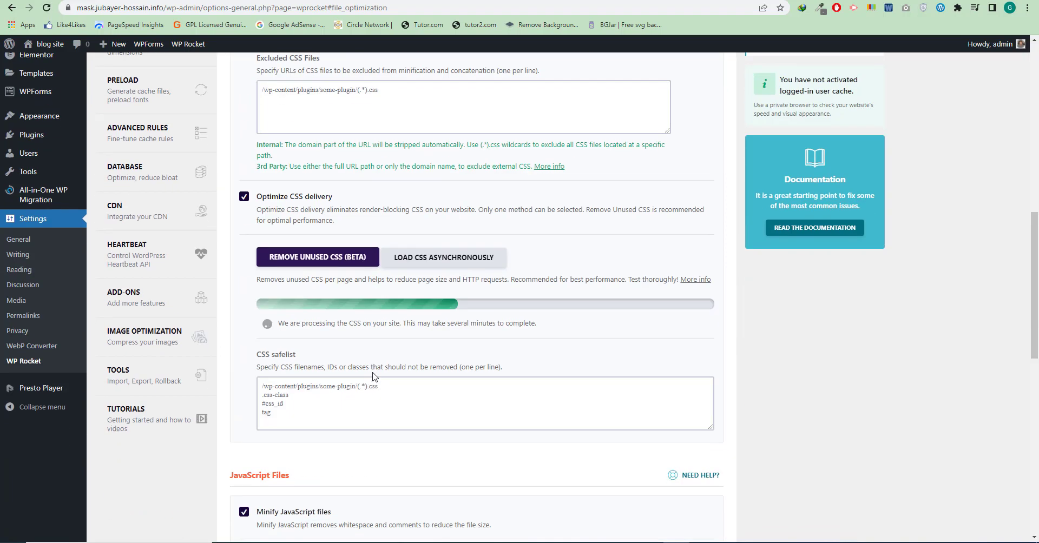
scroll(387, 378, "down", 1)
scroll(388, 374, "up", 1)
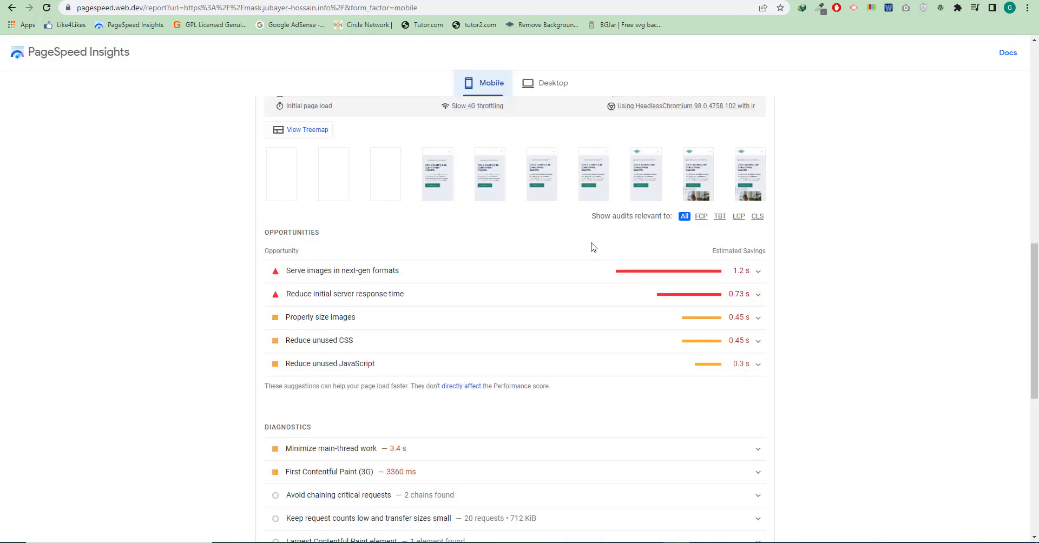
Return to the PageSpeed Insights report and rerun the analysis of the site
scroll(591, 247, "up", 10)
left_click(752, 93)
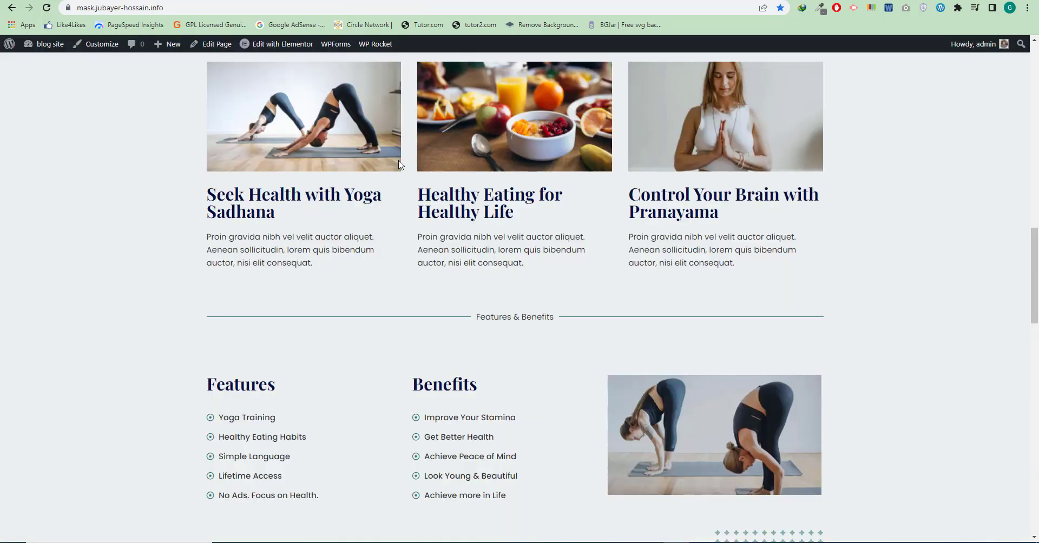
Clear the WP Rocket cache from the site's homepage and look down the reloaded page
scroll(400, 163, "up", 4)
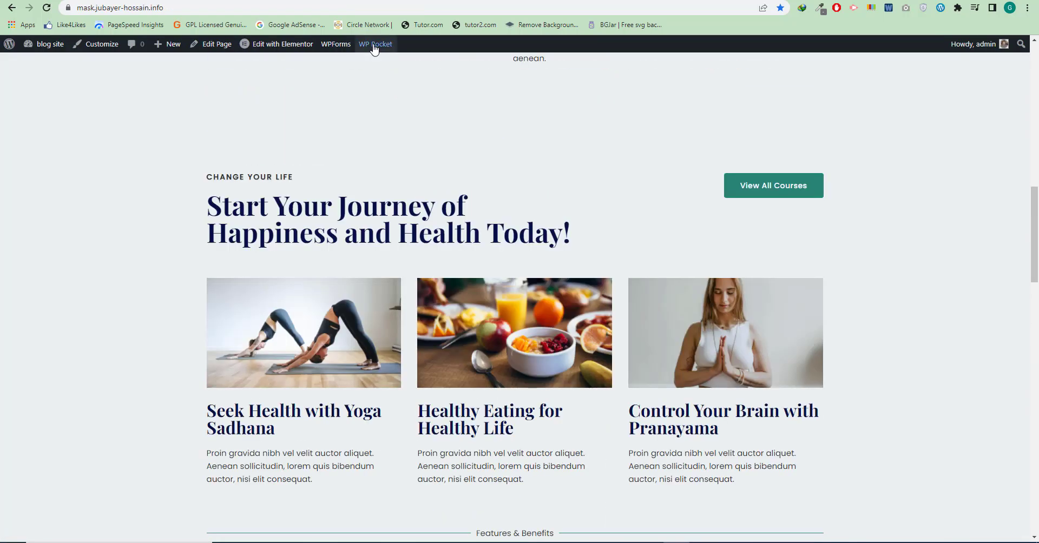
mouse_move(374, 45)
left_click(377, 77)
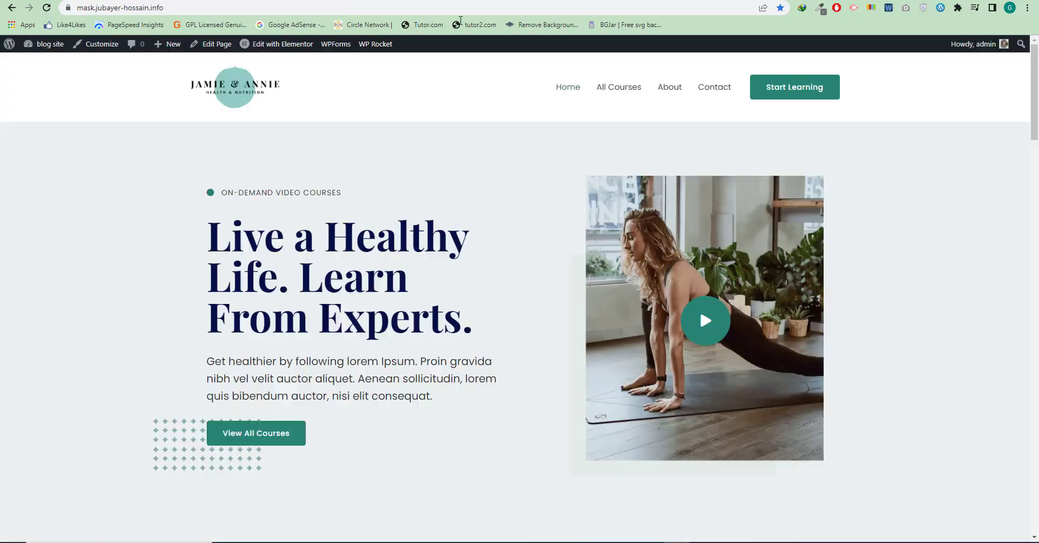
scroll(588, 295, "down", 10)
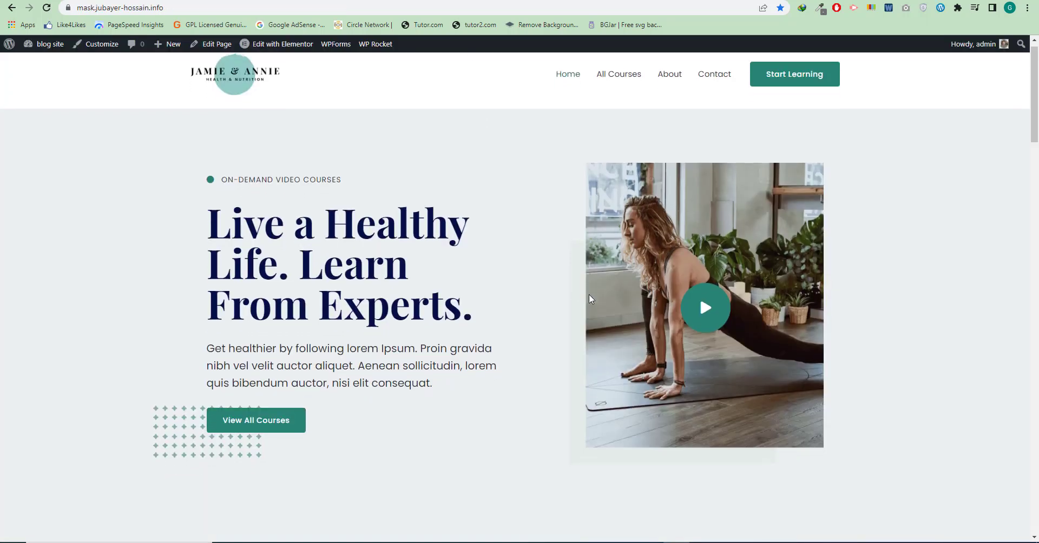
scroll(595, 296, "down", 14)
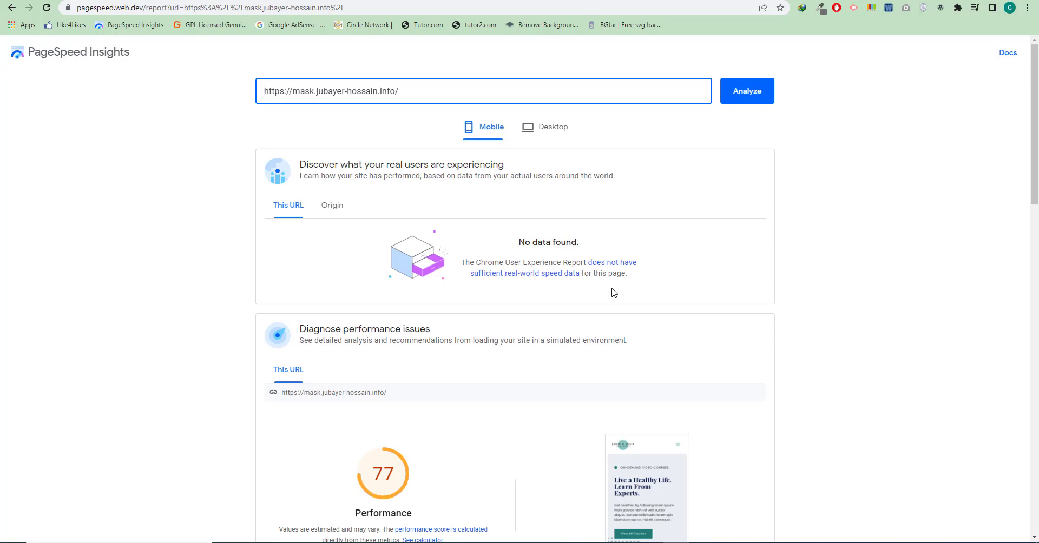
Examine the mobile PageSpeed Insights report's metrics, opportunities and diagnostics for the site
scroll(612, 290, "down", 5)
scroll(478, 398, "down", 4)
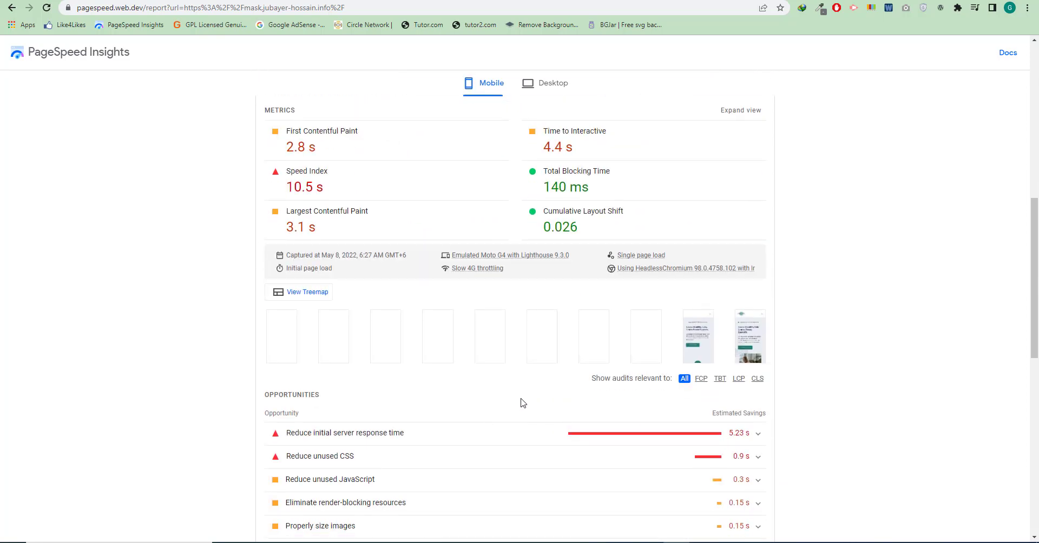
scroll(522, 403, "down", 3)
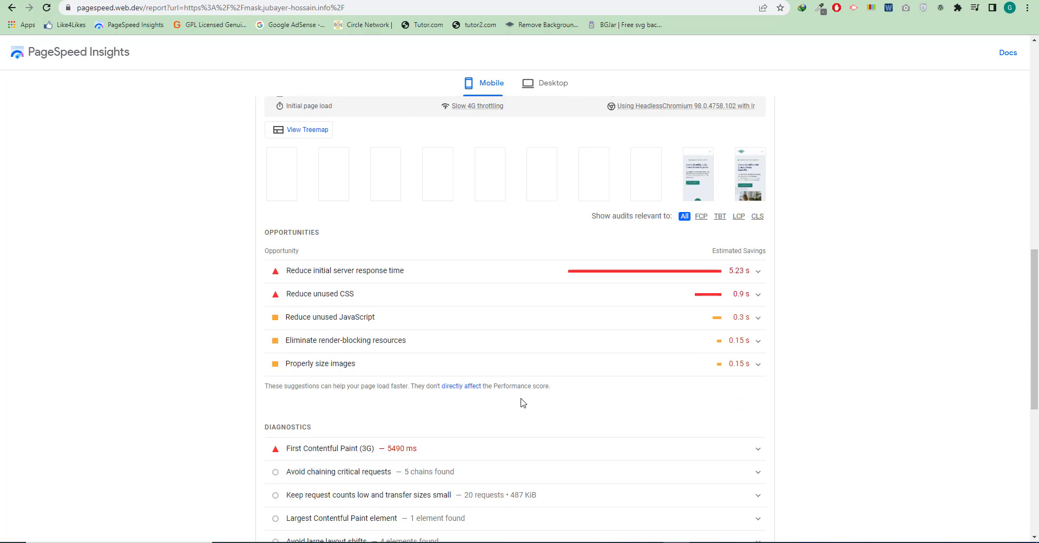
scroll(523, 403, "up", 2)
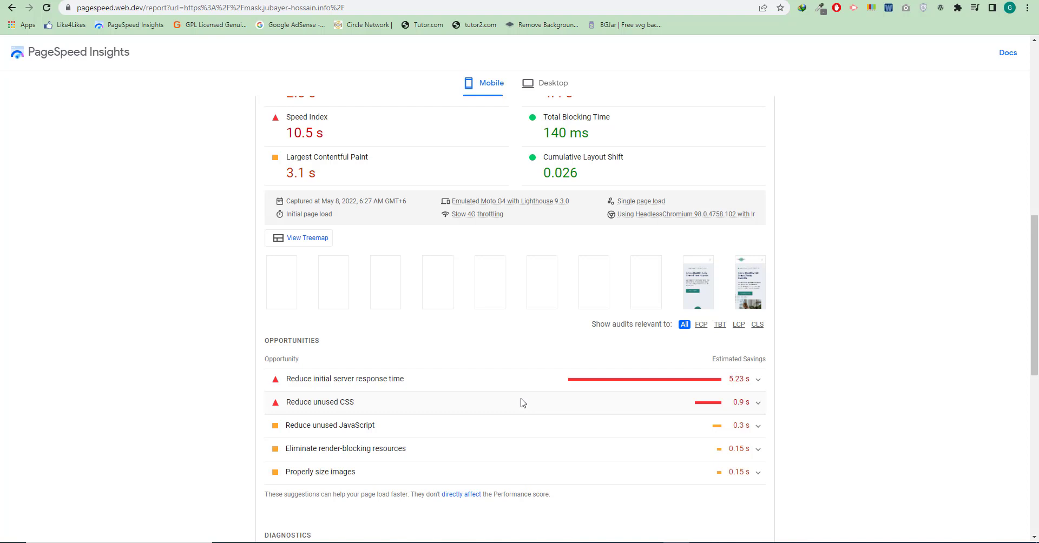
scroll(522, 403, "down", 2)
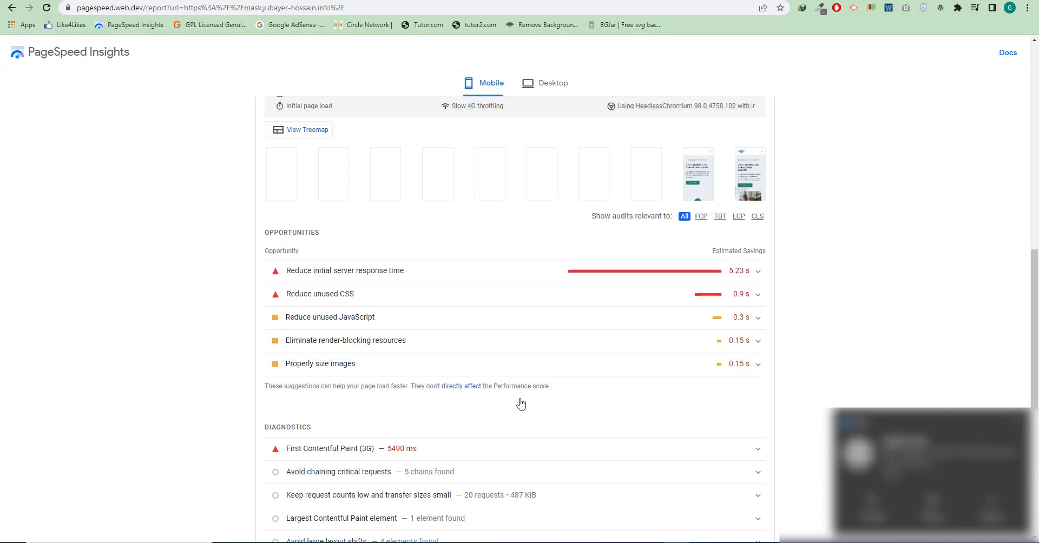
scroll(521, 404, "down", 1)
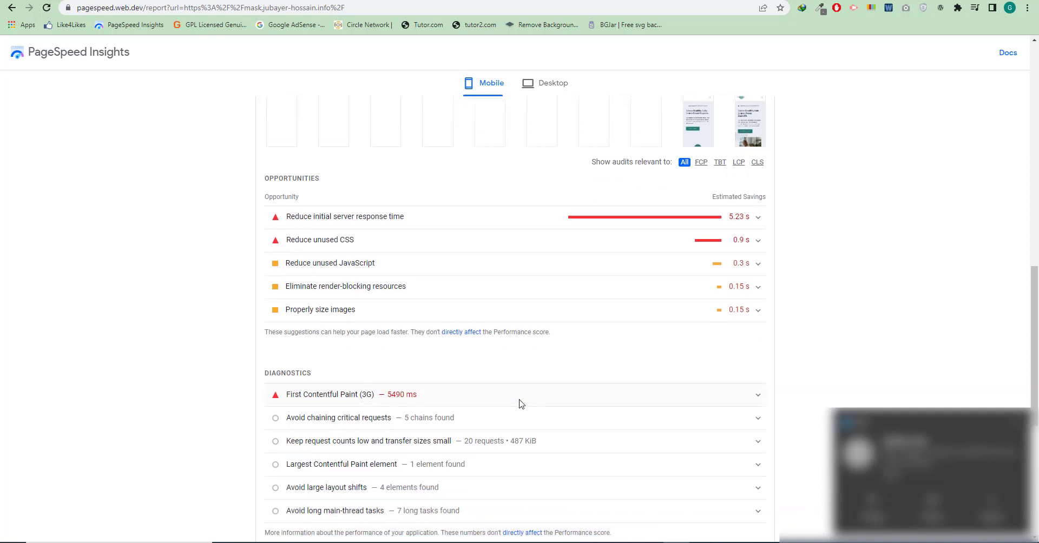
scroll(521, 404, "up", 1)
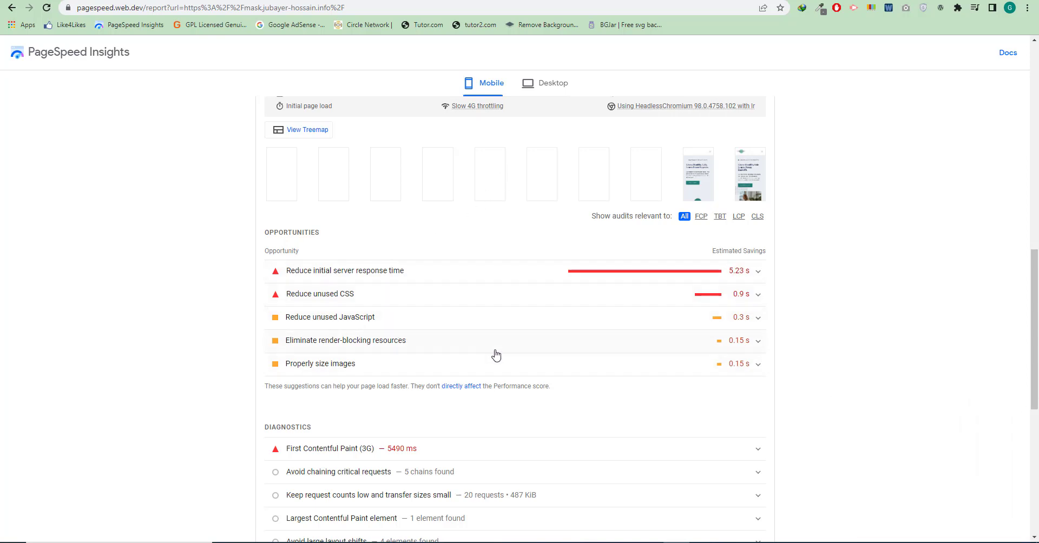
scroll(463, 356, "down", 3)
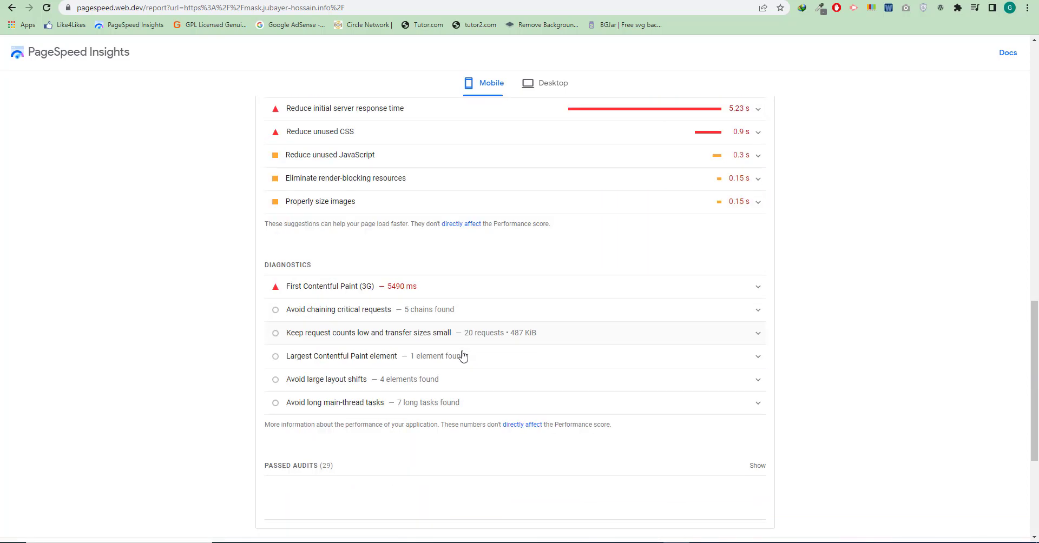
scroll(463, 356, "up", 4)
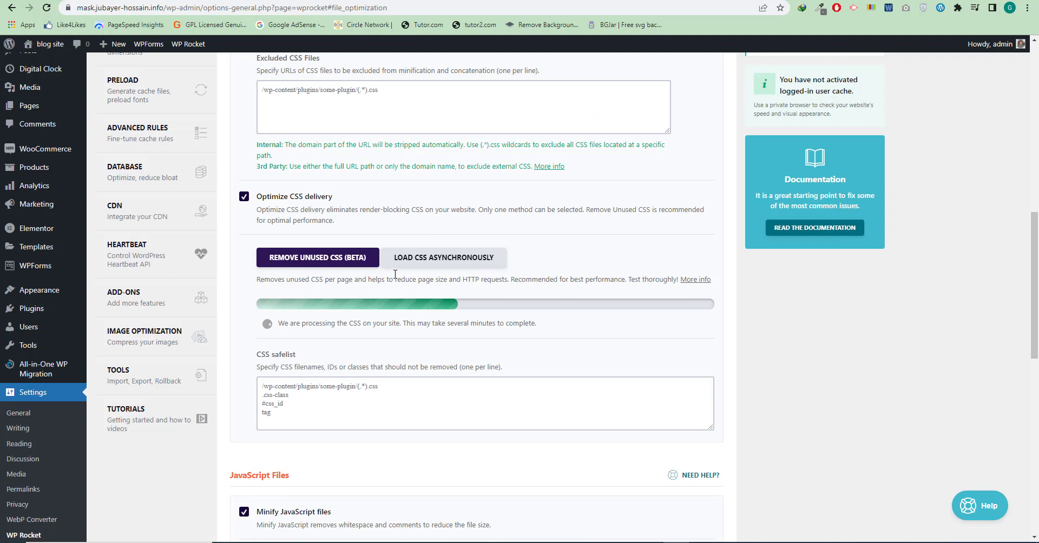
Switch WP Rocket's CSS delivery method to Load CSS Asynchronously and save the File Optimization settings
left_click(436, 261)
scroll(303, 465, "down", 10)
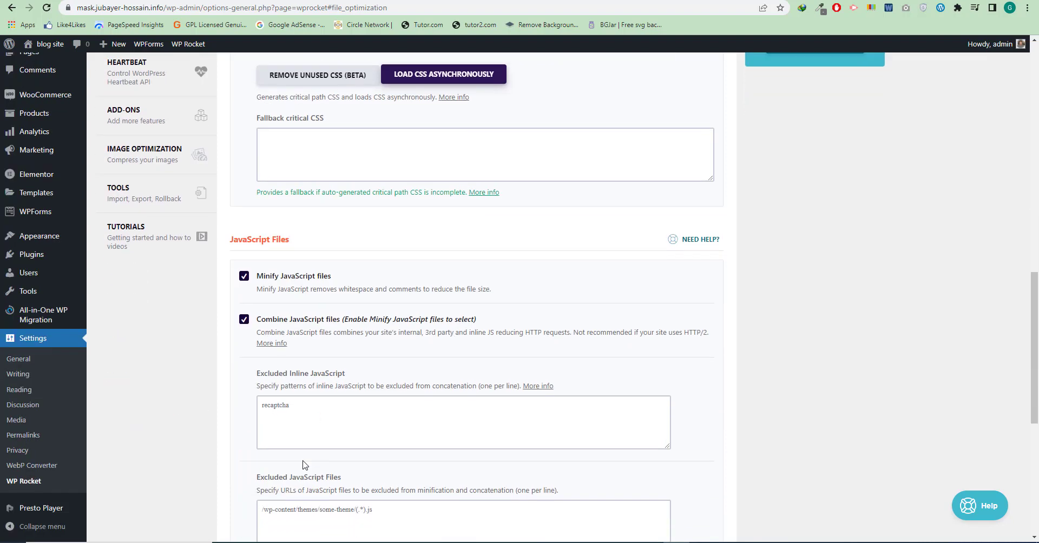
left_click(262, 471)
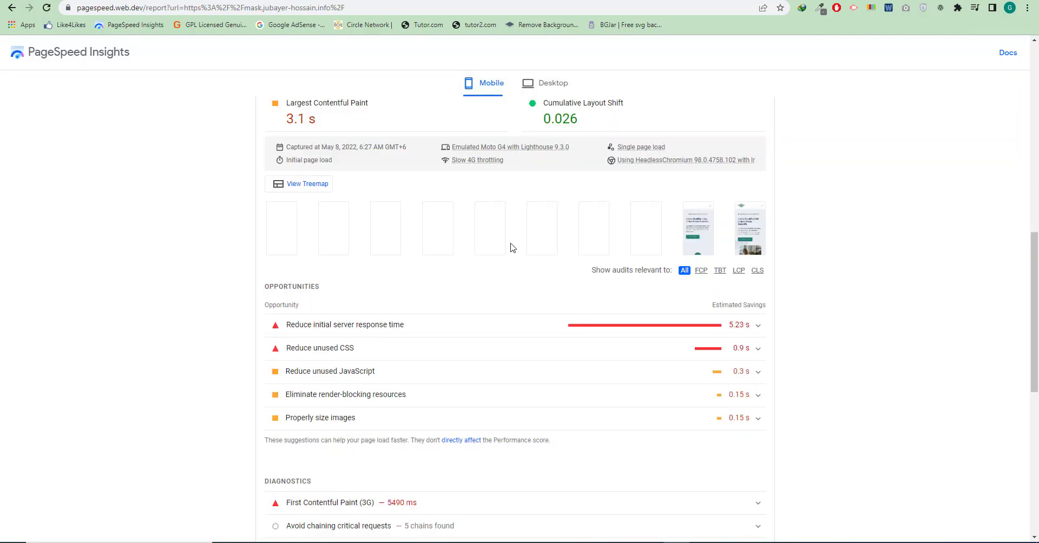
Return to the PageSpeed Insights report and run a new analysis of the same site URL
scroll(511, 243, "up", 6)
scroll(652, 262, "up", 5)
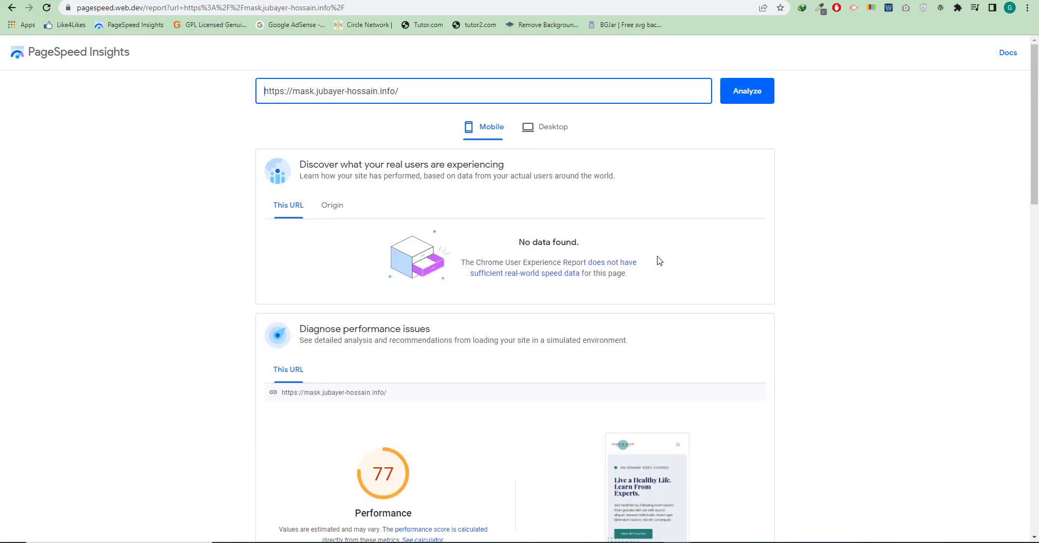
left_click(750, 93)
Review the new mobile report's performance score, metrics, remaining opportunities and diagnostics
scroll(541, 390, "down", 5)
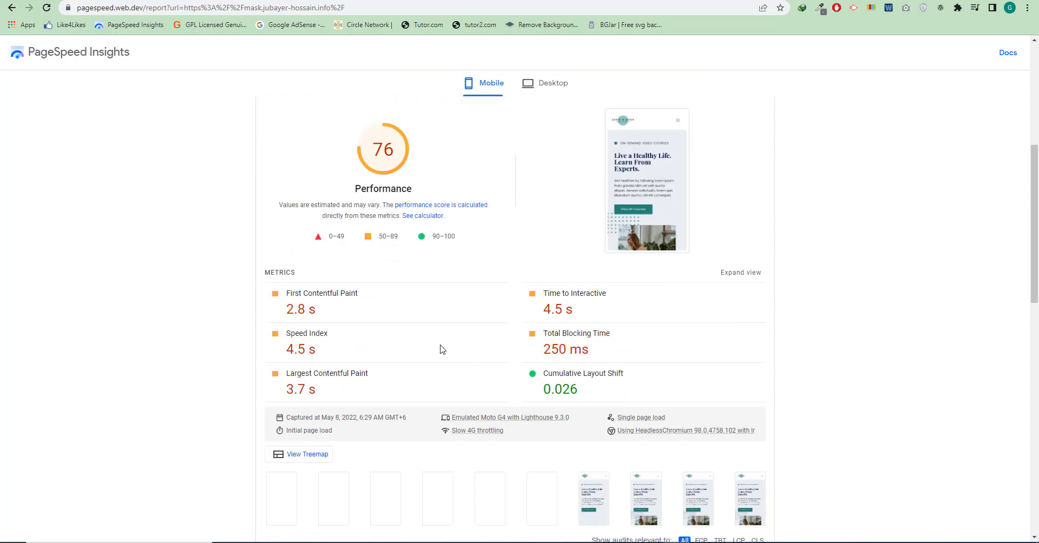
scroll(442, 349, "down", 7)
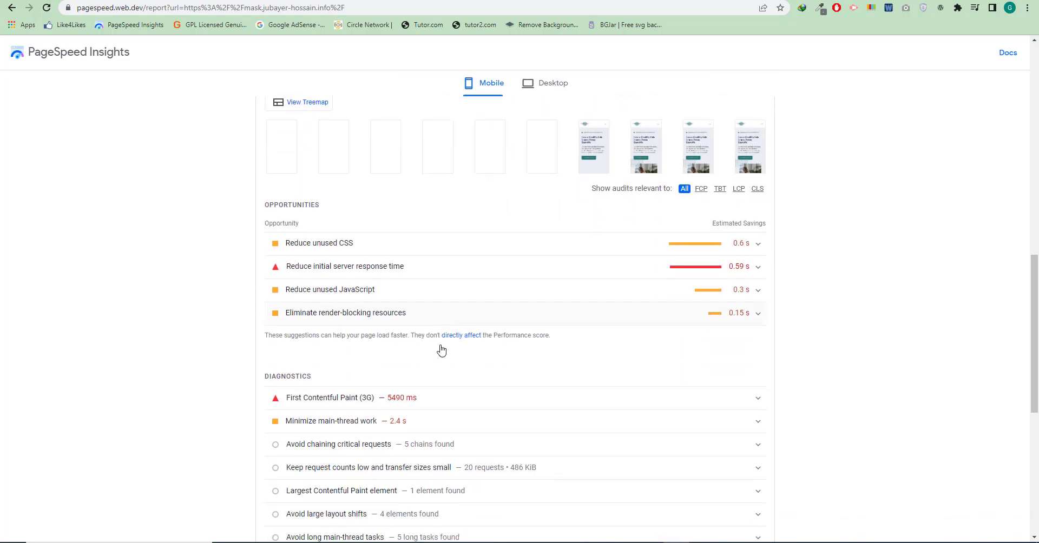
scroll(467, 368, "up", 1)
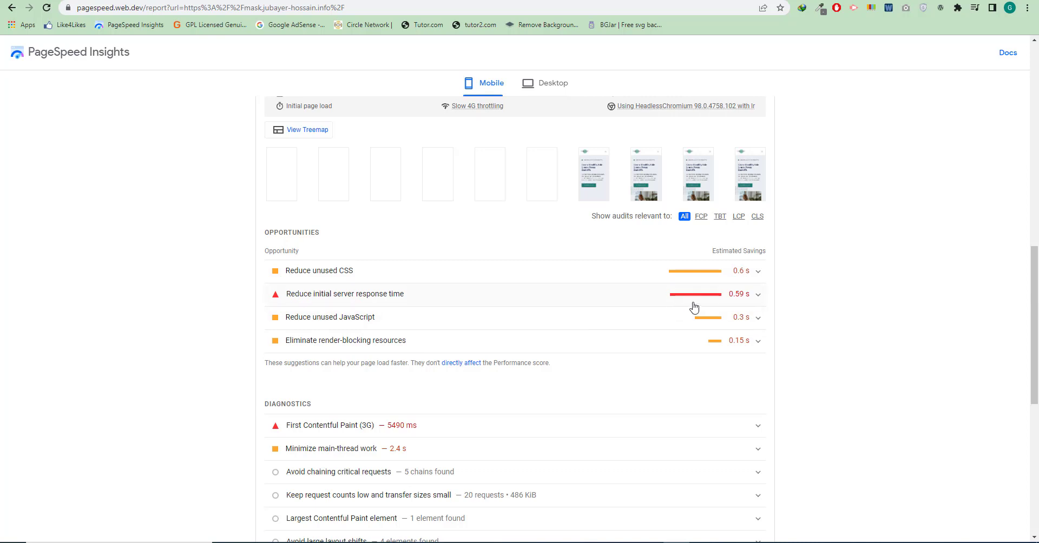
mouse_move(733, 304)
scroll(583, 347, "down", 2)
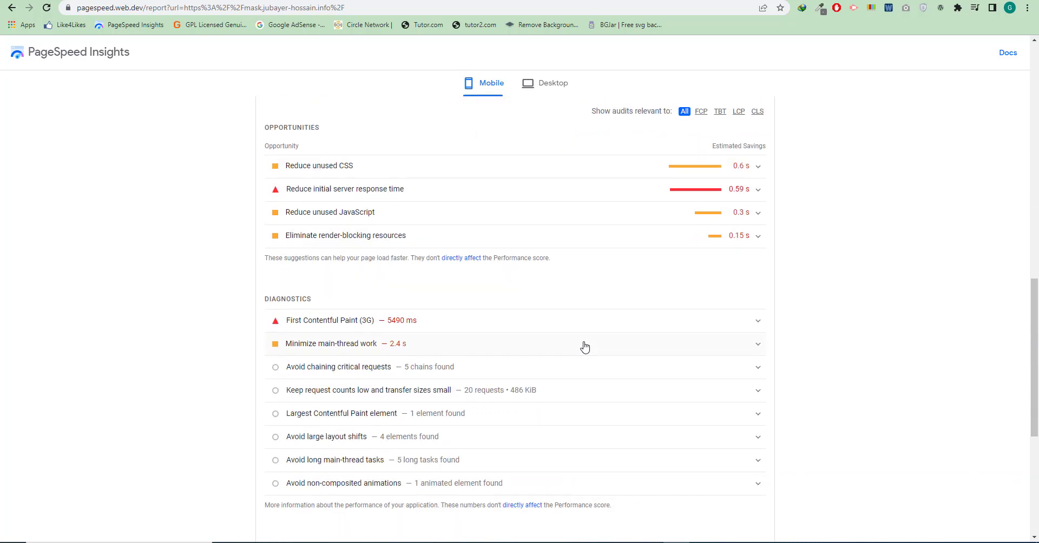
scroll(584, 347, "up", 2)
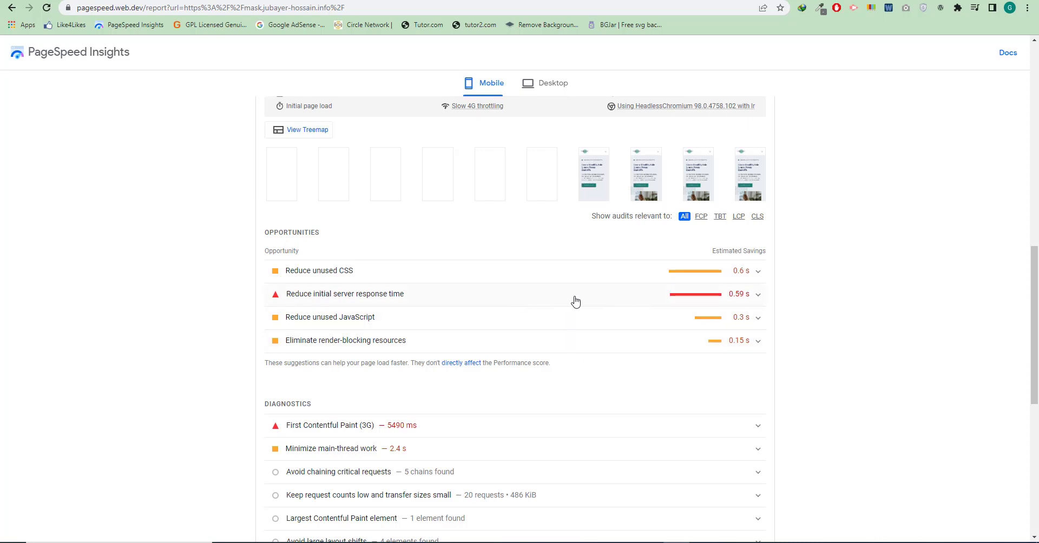
scroll(562, 303, "up", 6)
scroll(566, 304, "down", 3)
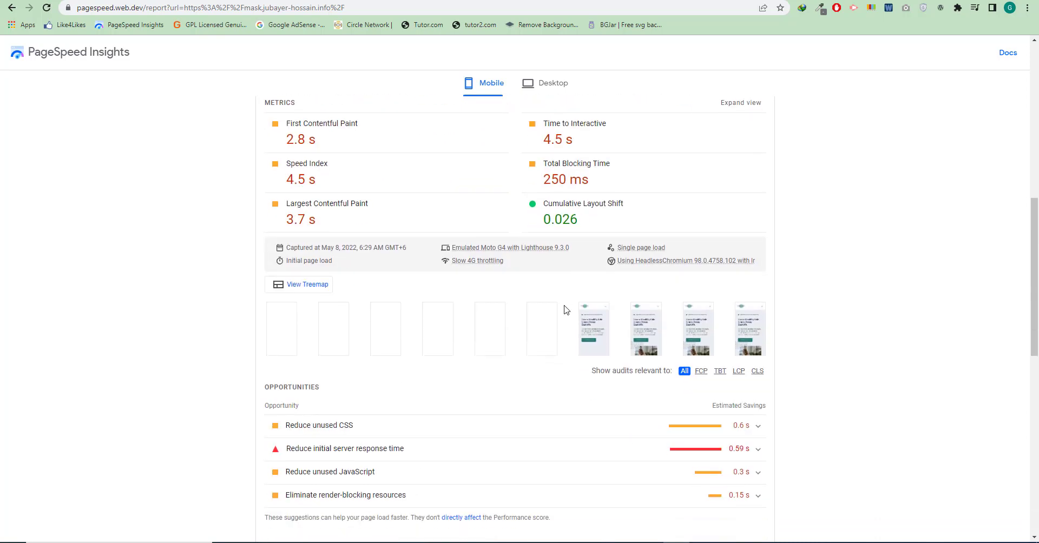
scroll(566, 309, "down", 3)
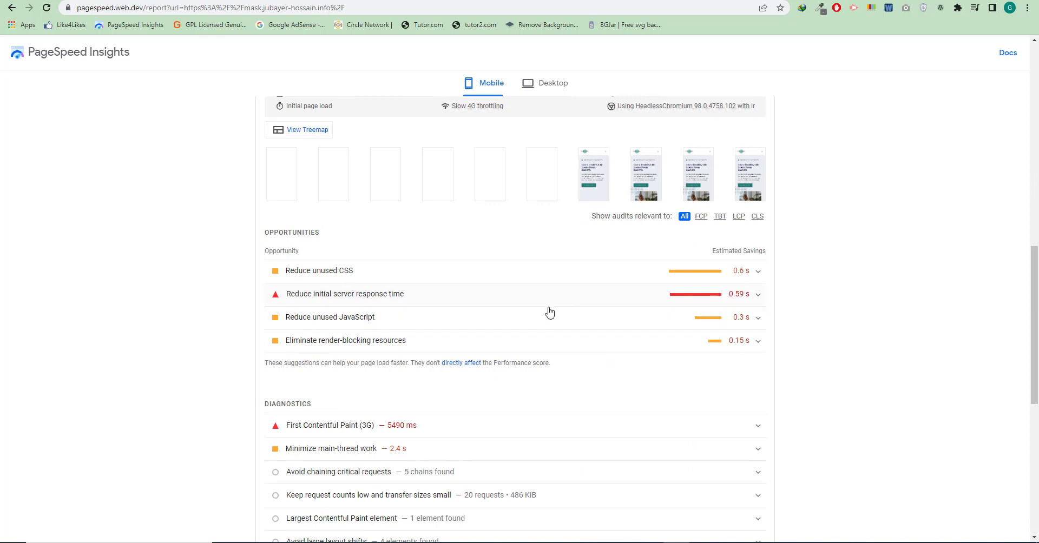
scroll(592, 320, "down", 2)
scroll(595, 320, "up", 2)
Expand the Reduce initial server response time opportunity and read its recommendation and time spent
left_click(753, 296)
scroll(522, 334, "down", 2)
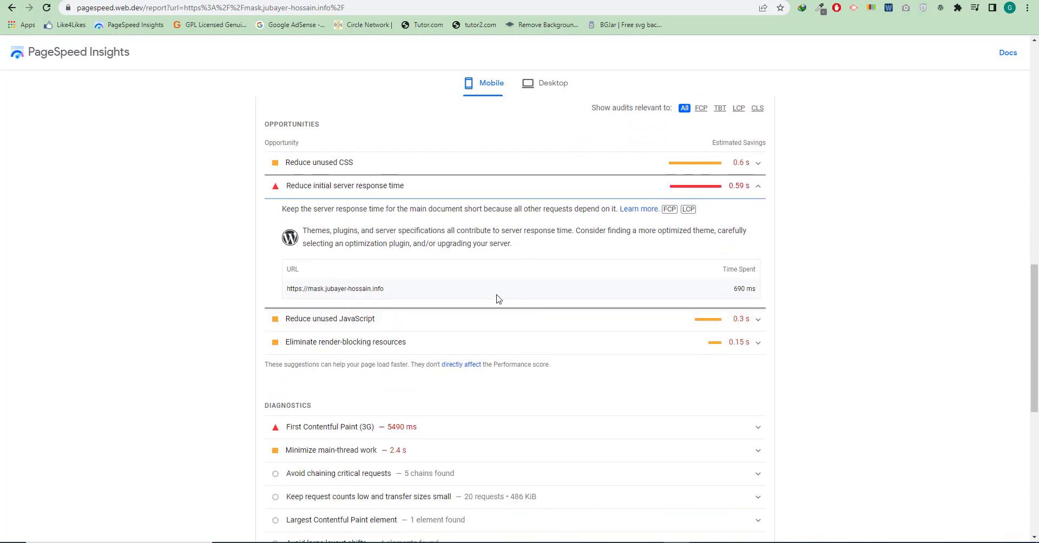
scroll(495, 300, "up", 1)
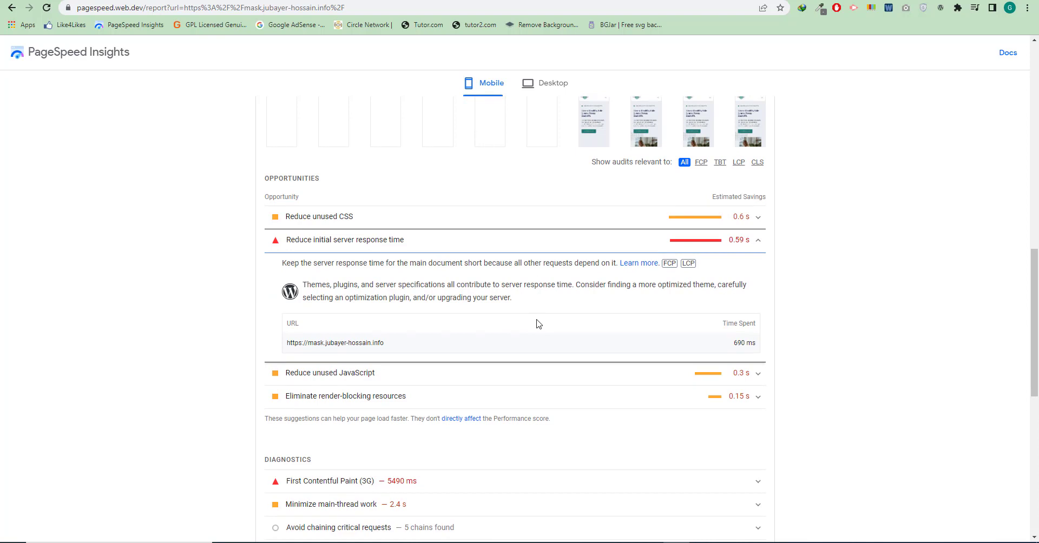
Deactivate the WebP Converter for Media plugin in the site's installed plugins, submitting the deactivation survey without a reason
left_click(412, 1)
left_click(324, 1)
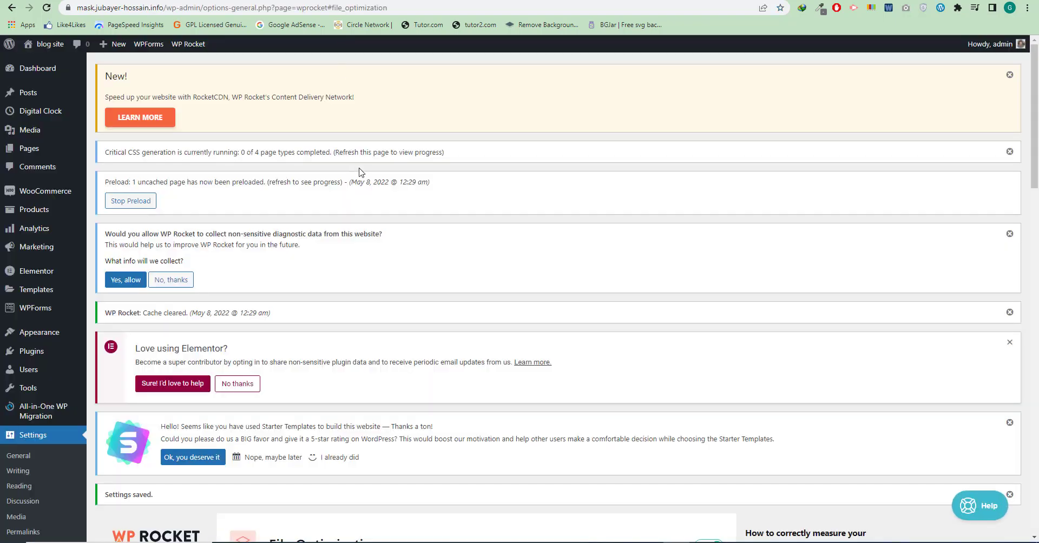
scroll(224, 202, "down", 5)
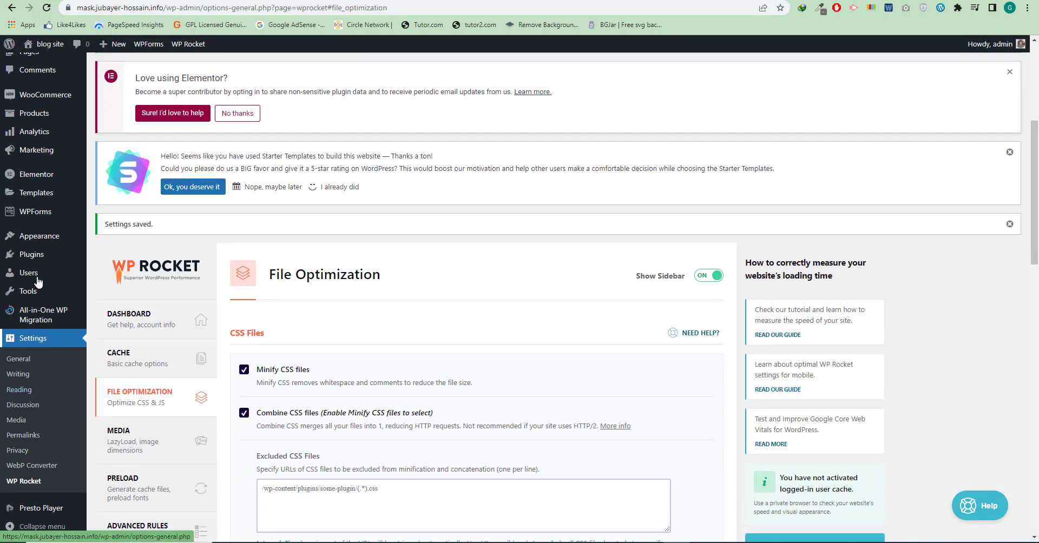
left_click(31, 254)
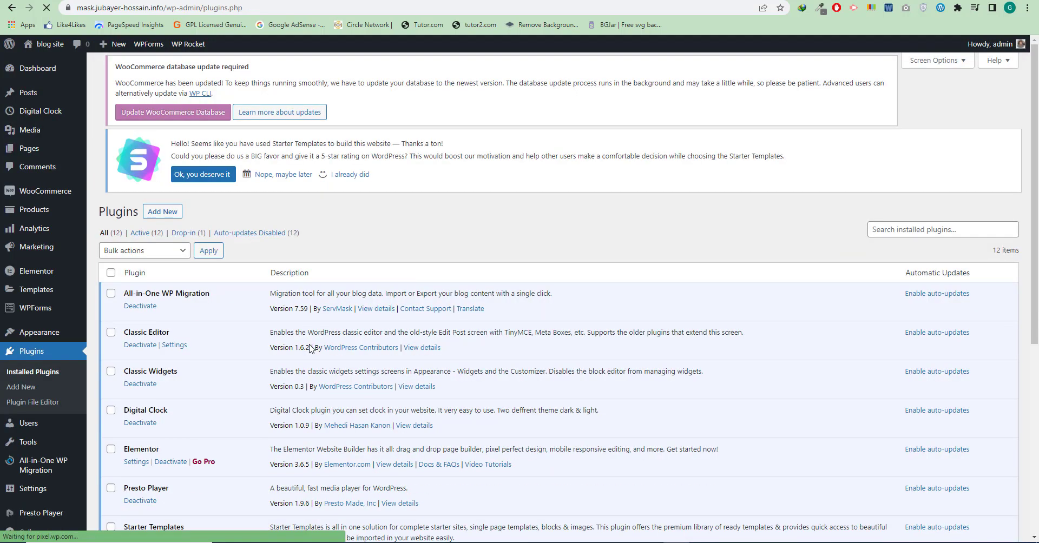
scroll(310, 346, "down", 2)
scroll(310, 344, "down", 2)
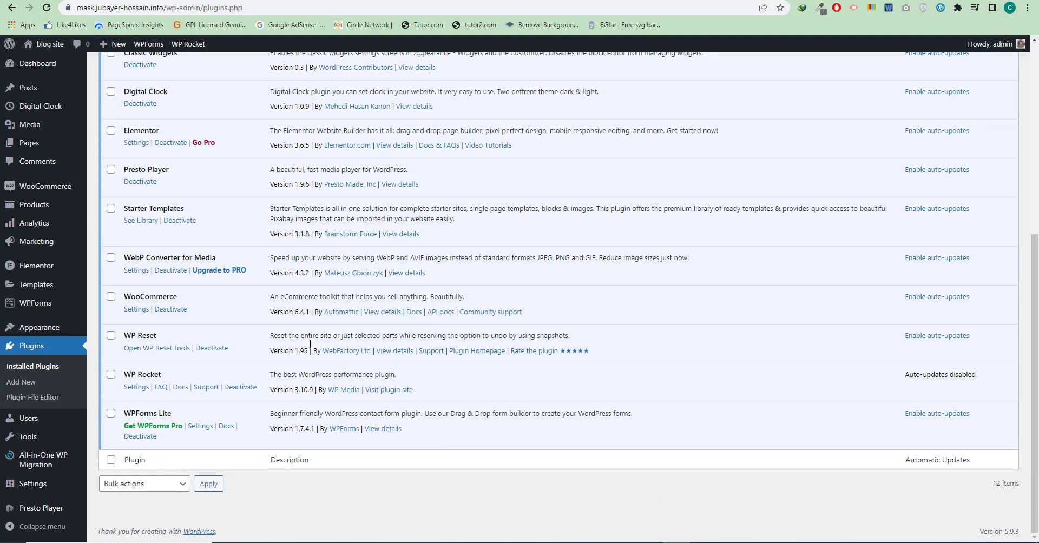
left_click(171, 270)
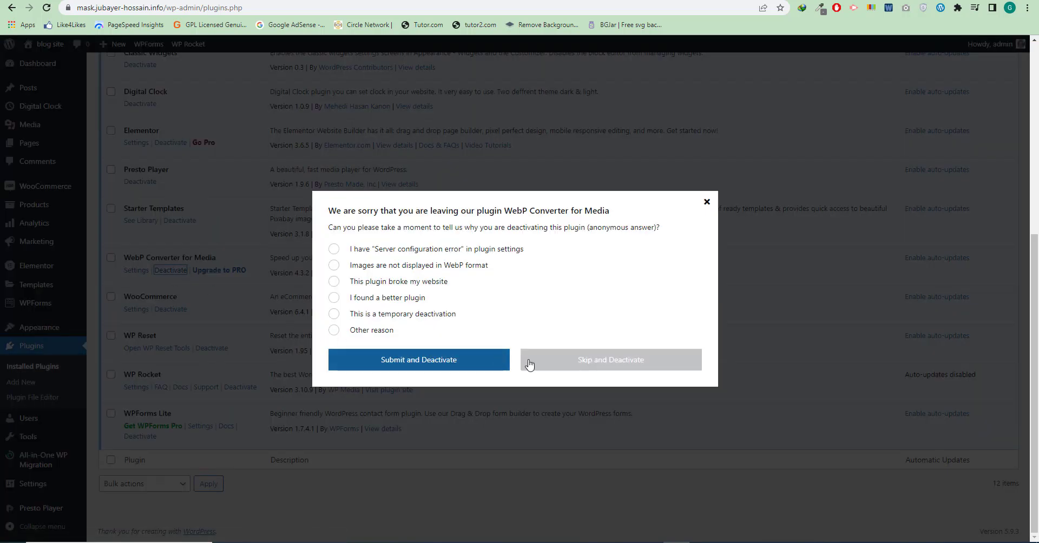
left_click(417, 363)
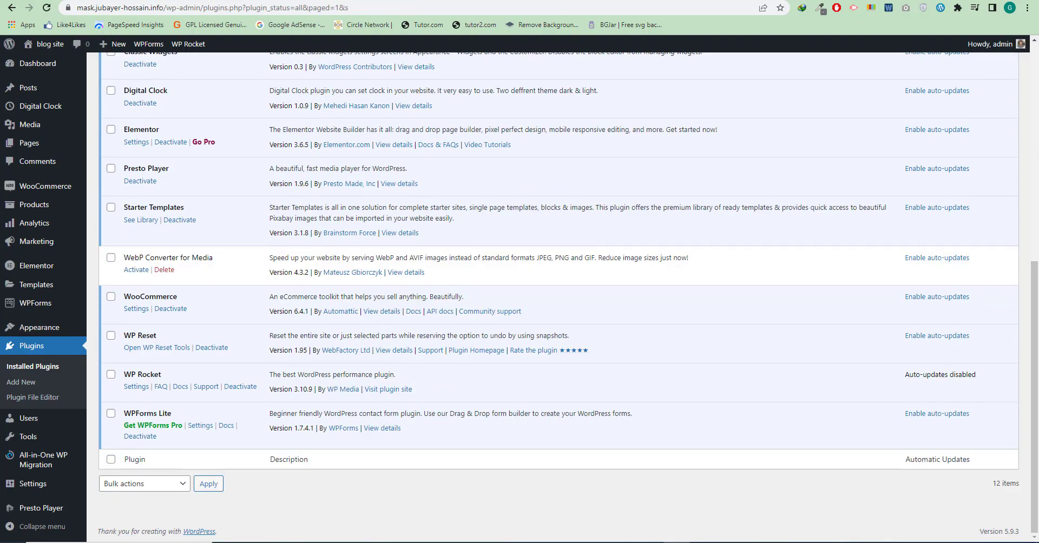
Rerun the PageSpeed Insights analysis of the site and check both its mobile and desktop performance results
left_click(487, 1)
scroll(717, 184, "up", 13)
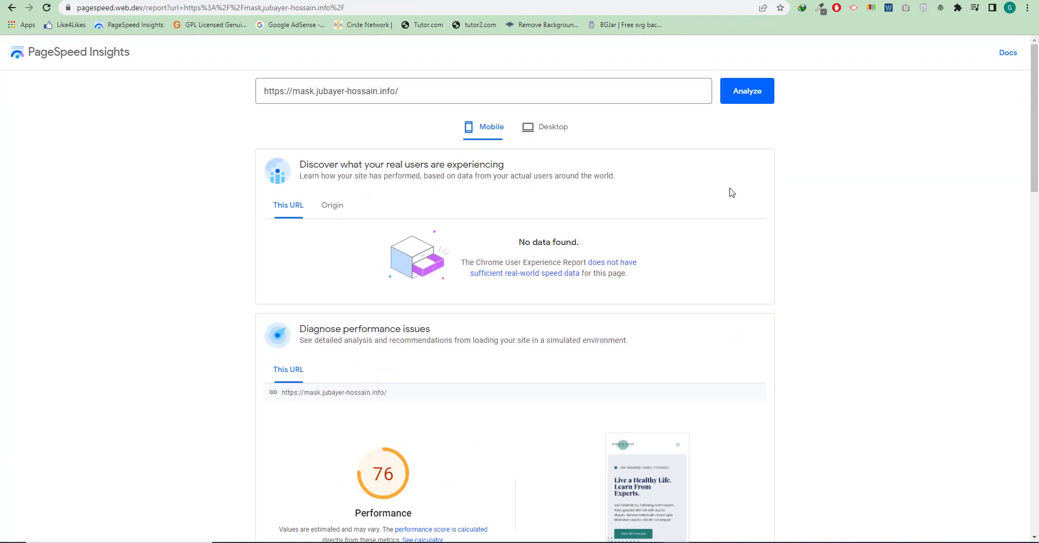
left_click(766, 101)
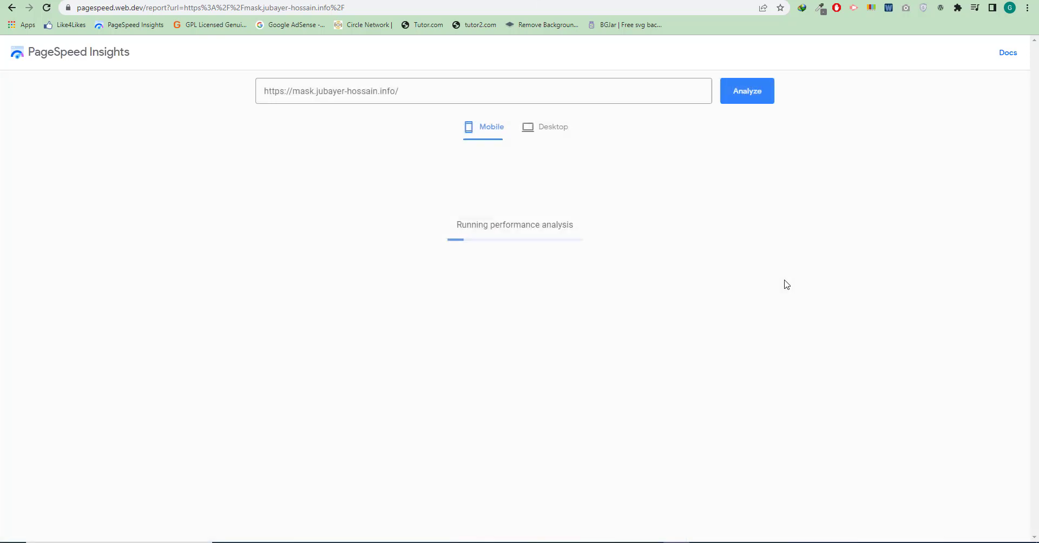
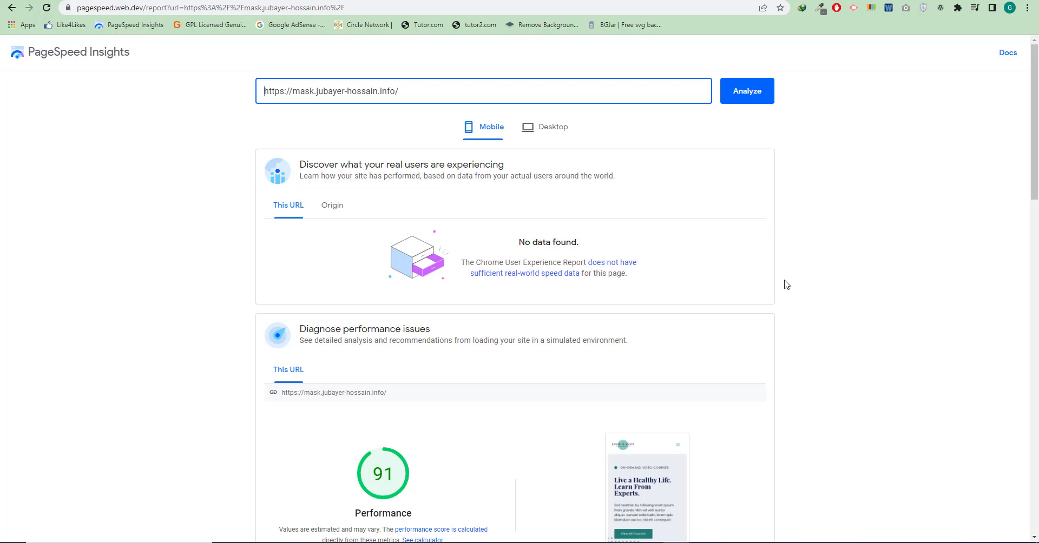
scroll(402, 390, "down", 3)
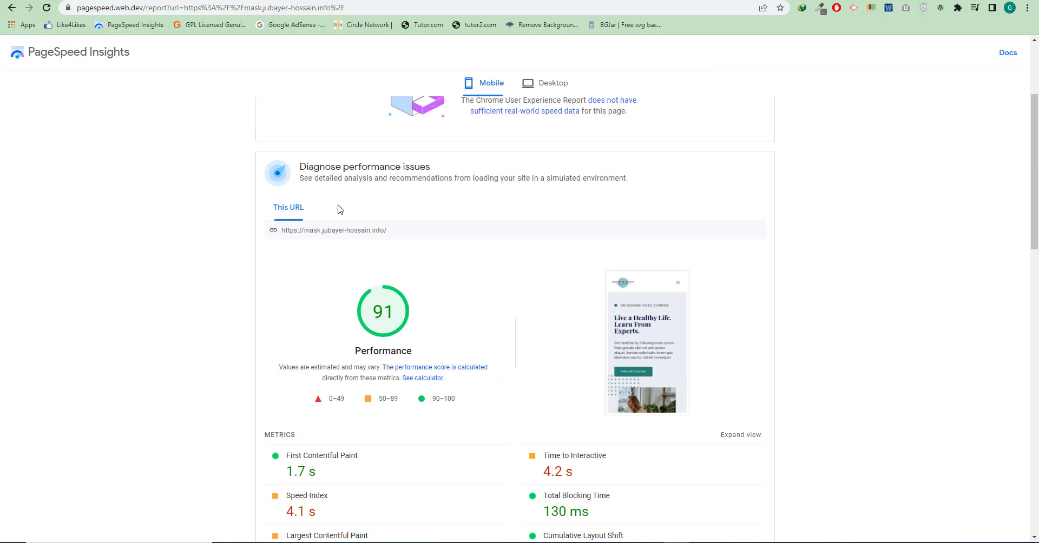
left_click(550, 85)
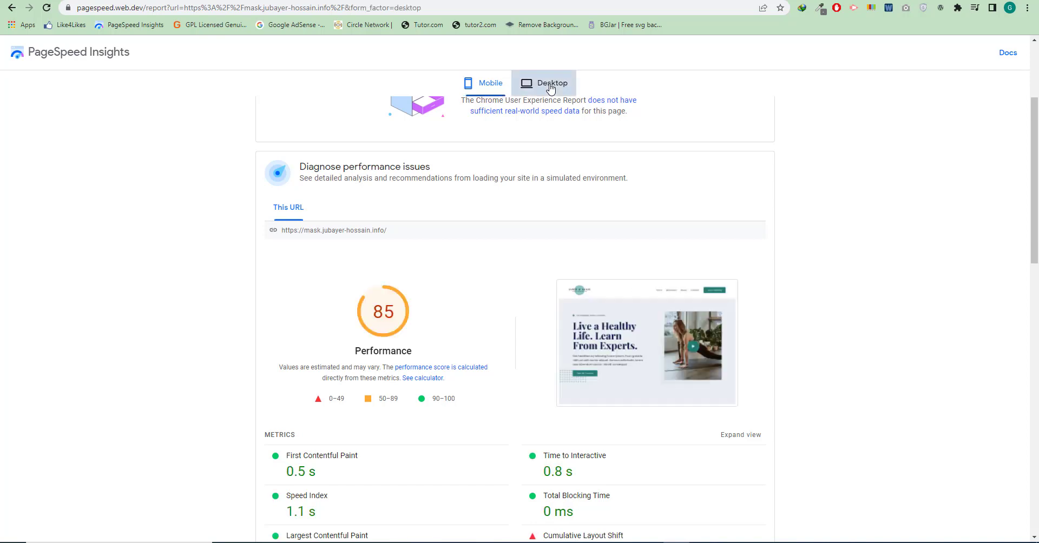
Review the desktop report's performance score, metrics and remaining opportunities with their estimated savings
scroll(459, 300, "down", 2)
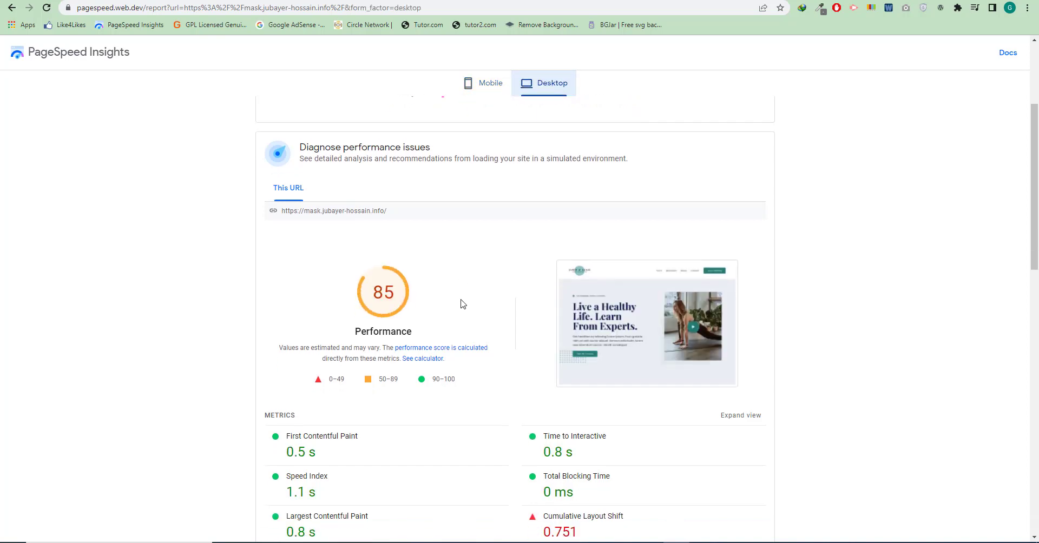
scroll(463, 304, "down", 1)
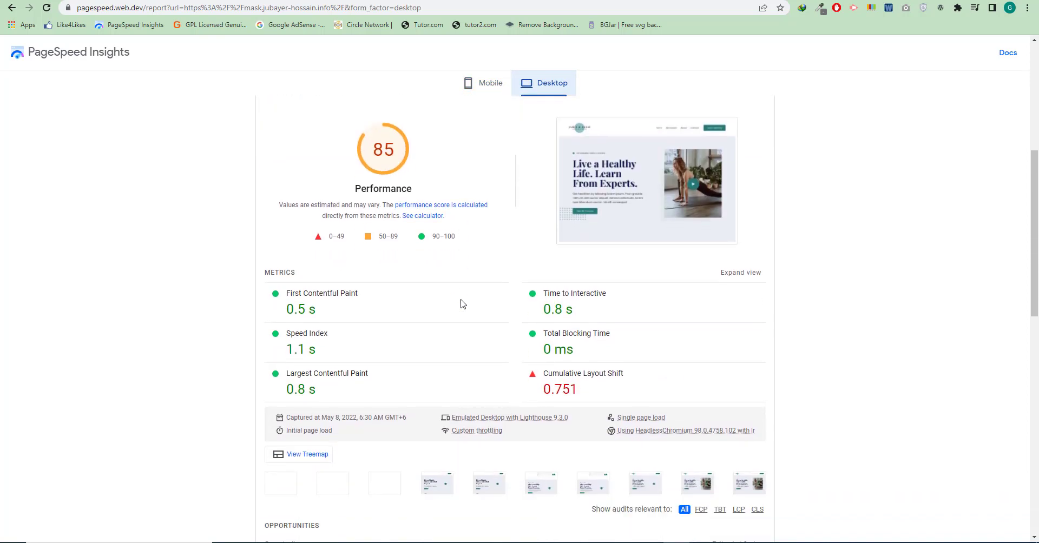
scroll(463, 304, "up", 3)
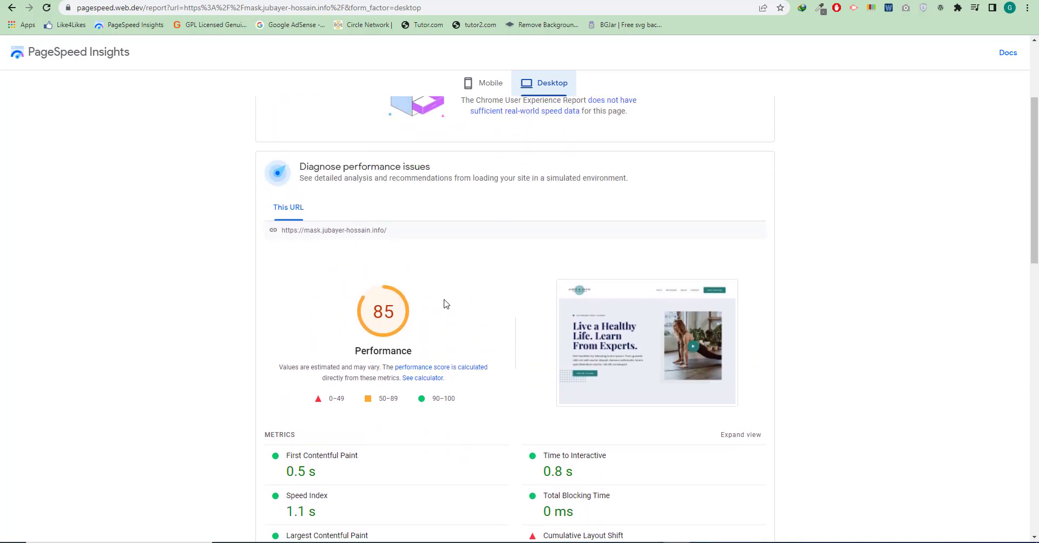
scroll(385, 330, "down", 1)
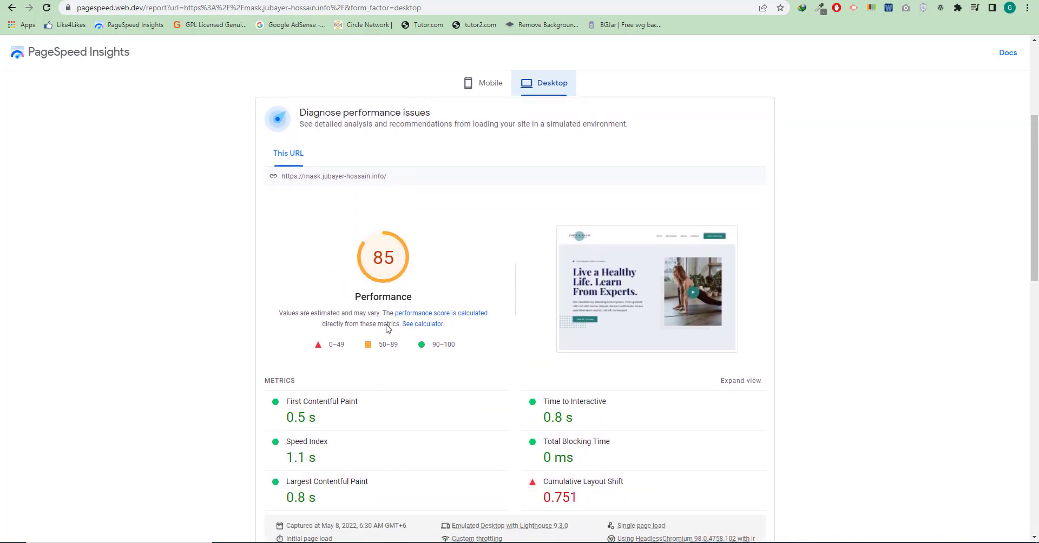
scroll(387, 325, "down", 2)
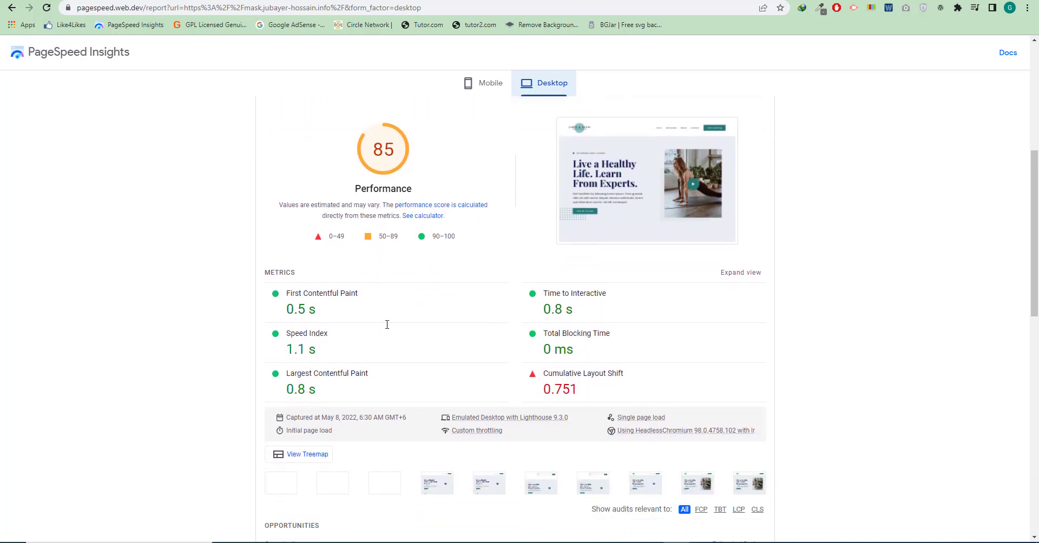
scroll(387, 329, "down", 5)
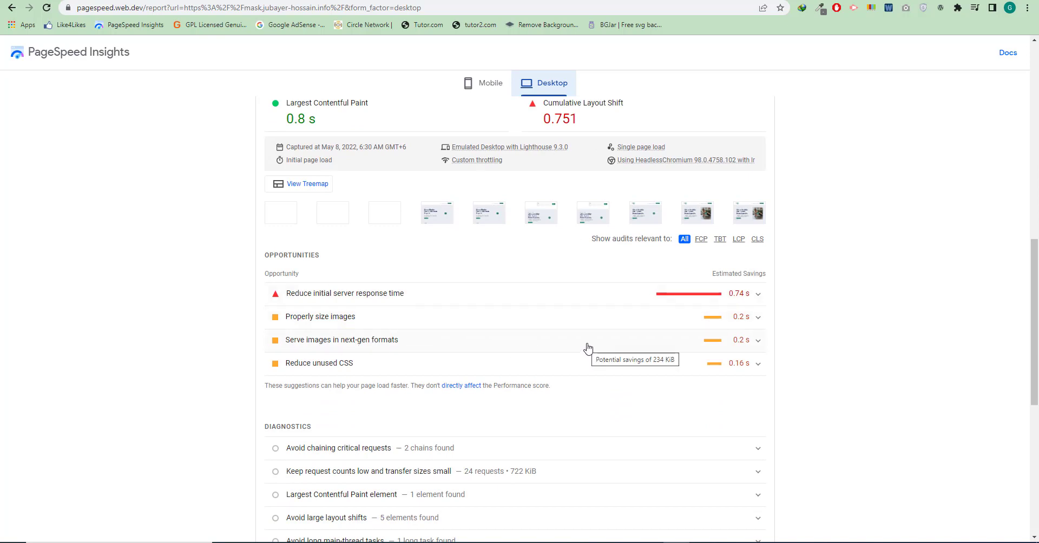
Switch to the mobile report and compare its remaining opportunities and diagnostics
left_click(482, 91)
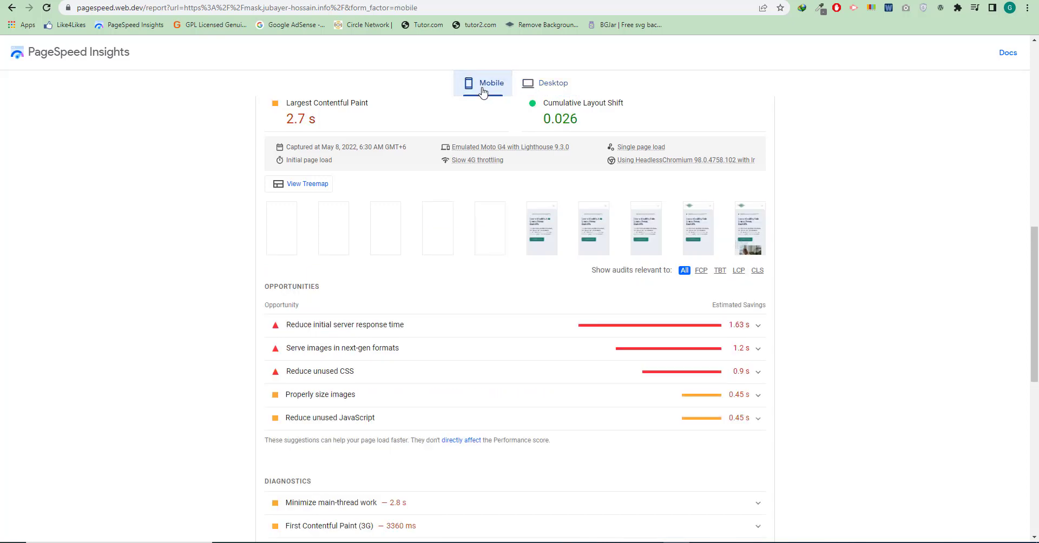
scroll(504, 332, "down", 1)
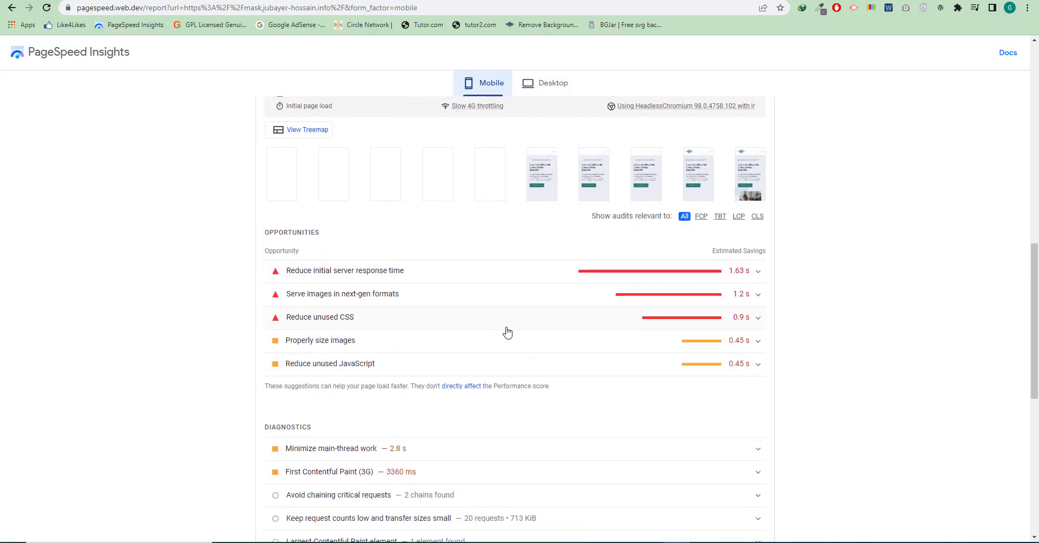
scroll(507, 332, "up", 7)
scroll(507, 331, "down", 8)
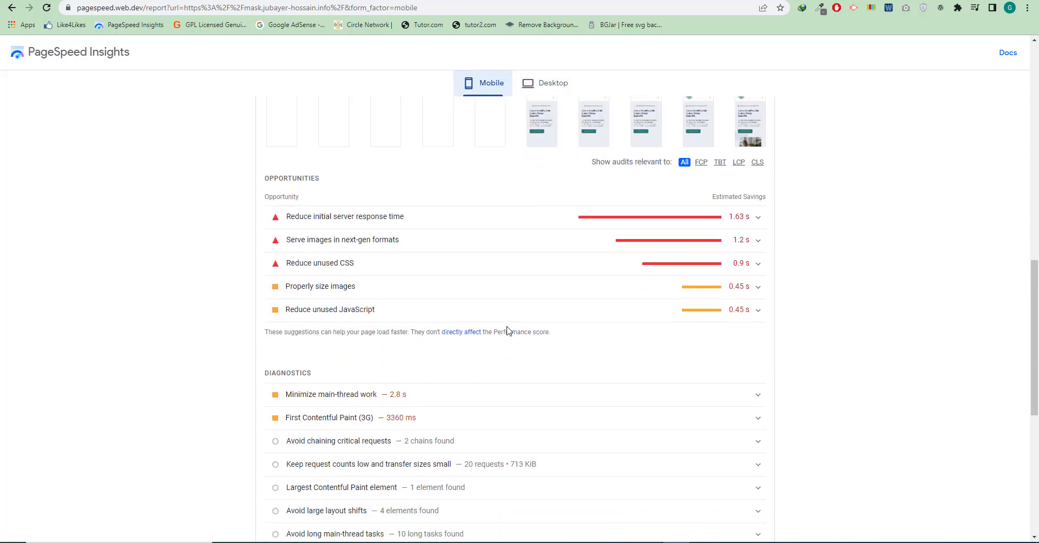
scroll(503, 333, "up", 1)
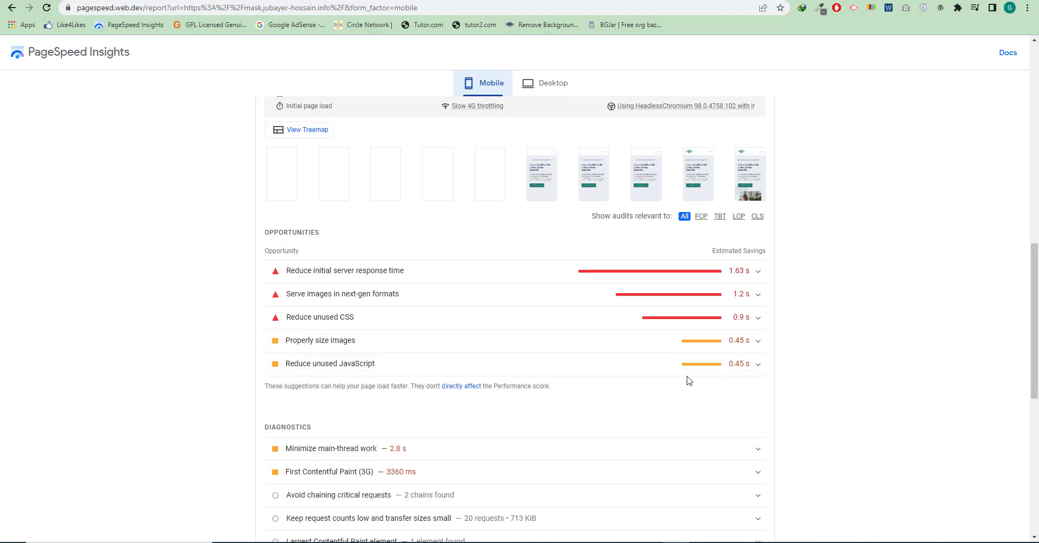
scroll(687, 382, "up", 2)
Return to the desktop report and examine its opportunities and diagnostics again
left_click(568, 90)
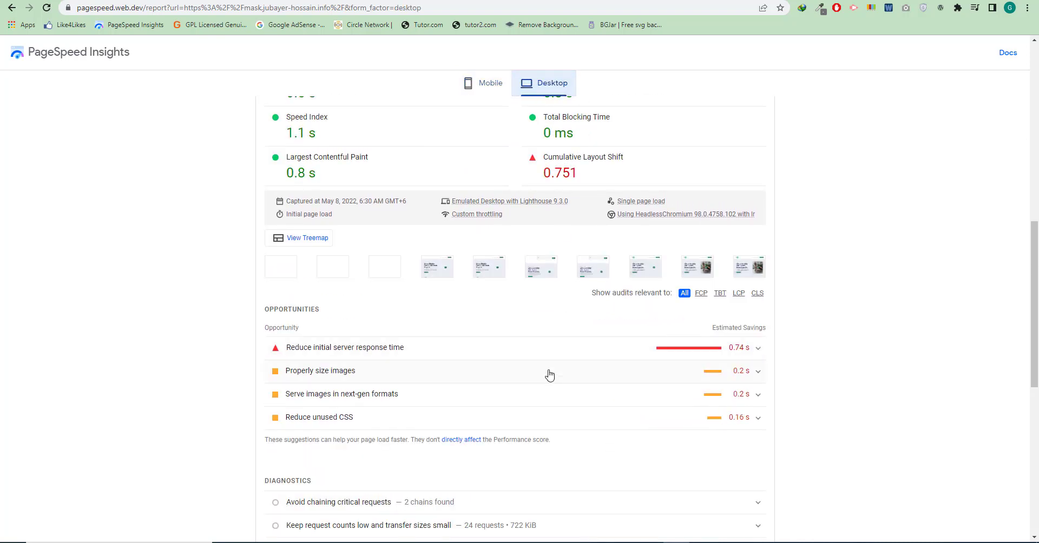
scroll(547, 373, "down", 3)
scroll(625, 358, "up", 1)
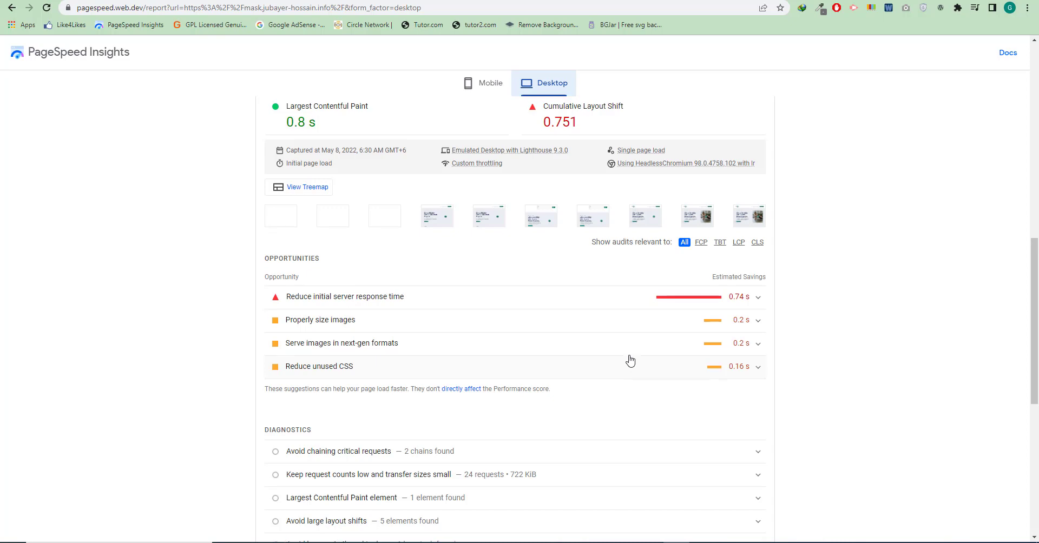
scroll(630, 361, "up", 1)
scroll(476, 116, "down", 1)
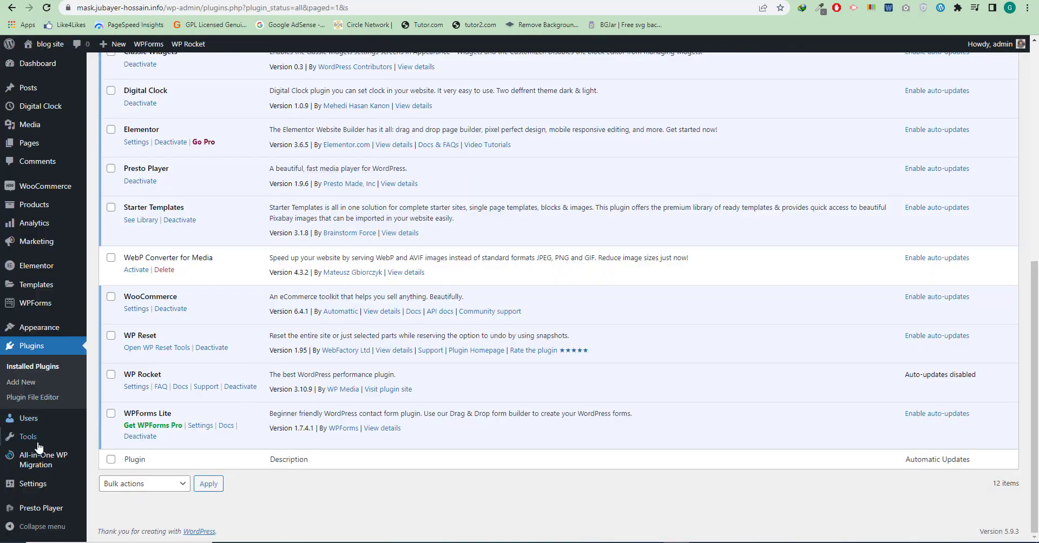
Delete the deactivated WebP Converter for Media plugin and its data from the installed plugins
left_click(164, 270)
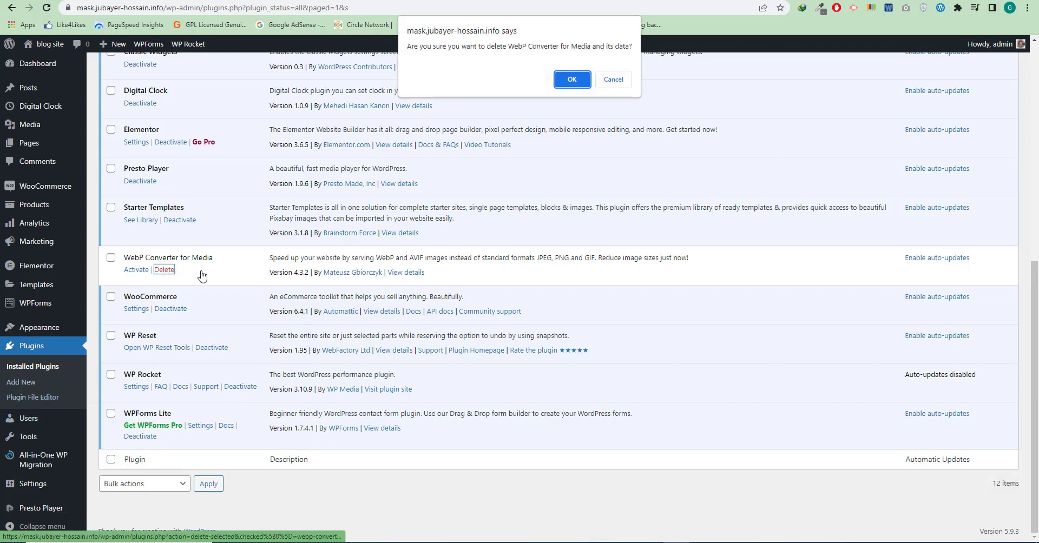
left_click(572, 80)
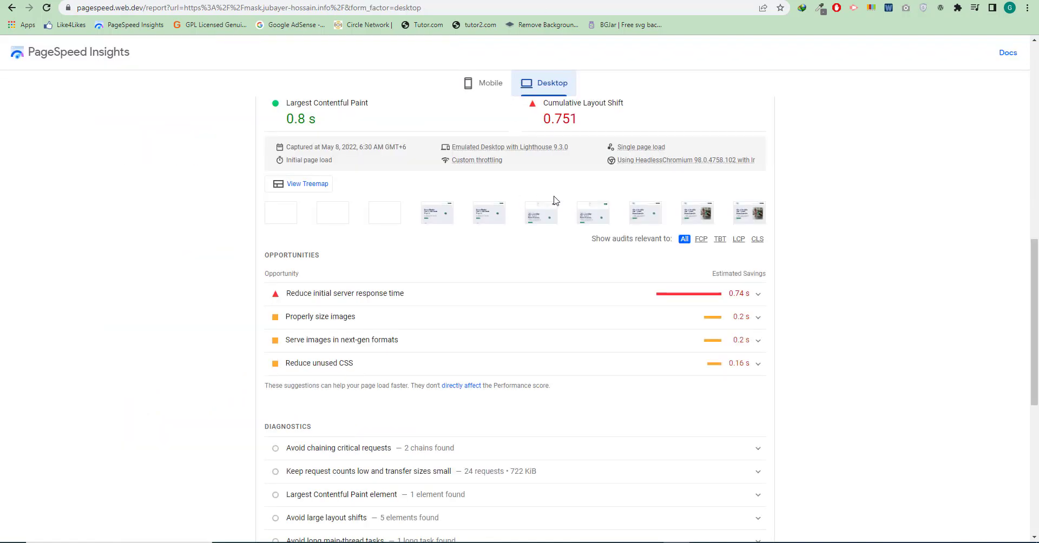
Rerun the site's PageSpeed Insights analysis and review the mobile score, metrics, opportunities and diagnostics
scroll(552, 199, "up", 10)
left_click(752, 99)
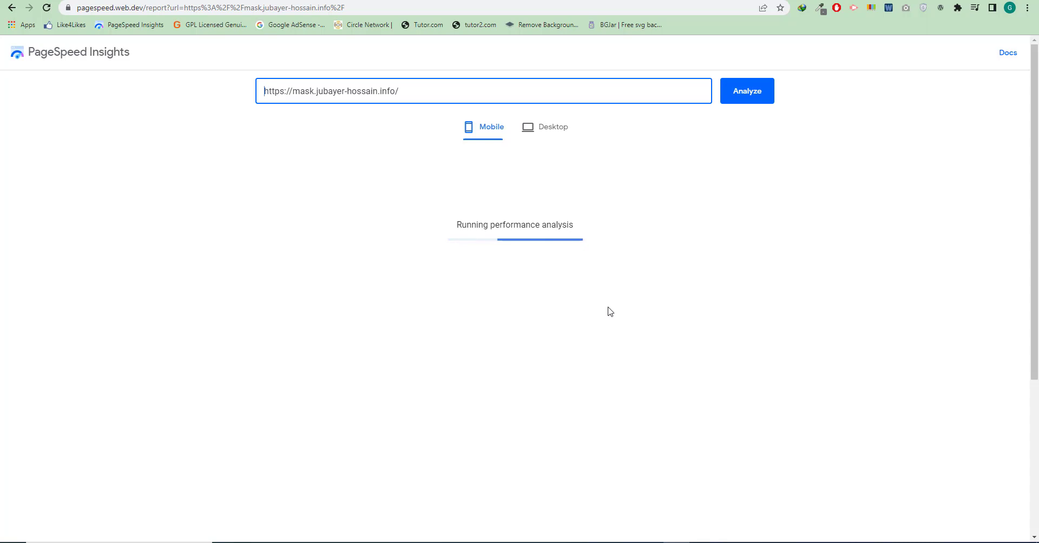
scroll(610, 311, "down", 1)
scroll(611, 311, "down", 3)
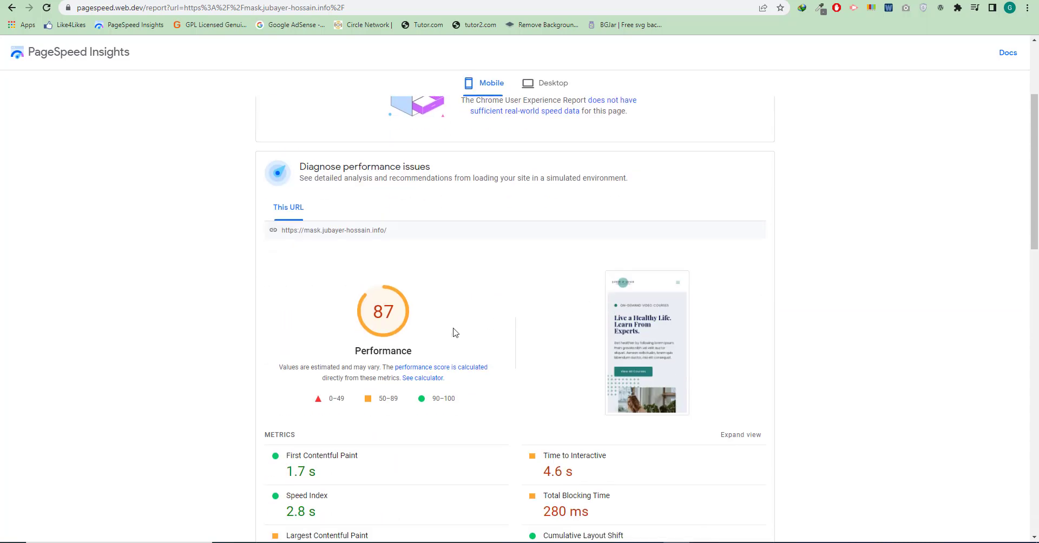
scroll(396, 368, "down", 2)
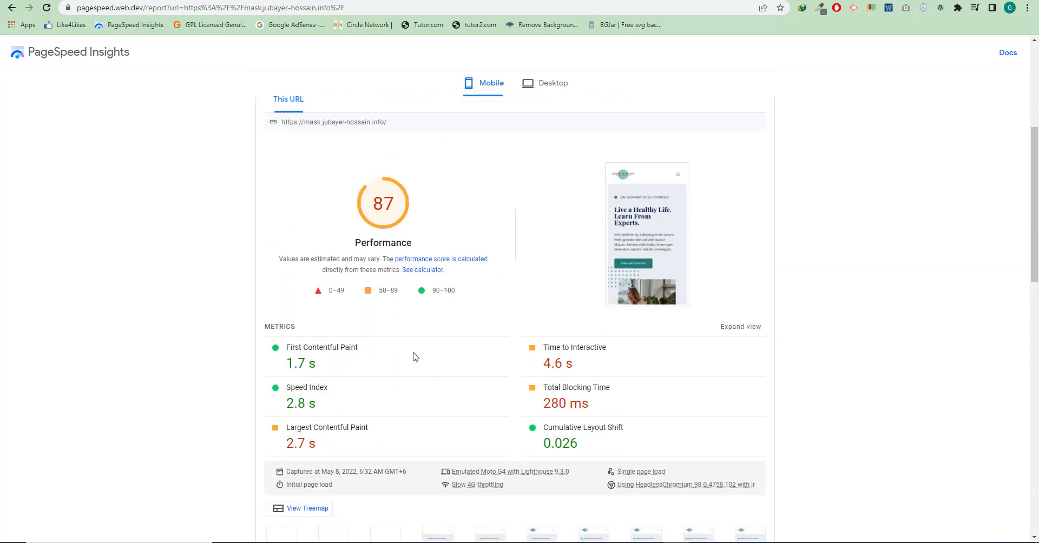
scroll(415, 357, "down", 4)
scroll(416, 356, "down", 2)
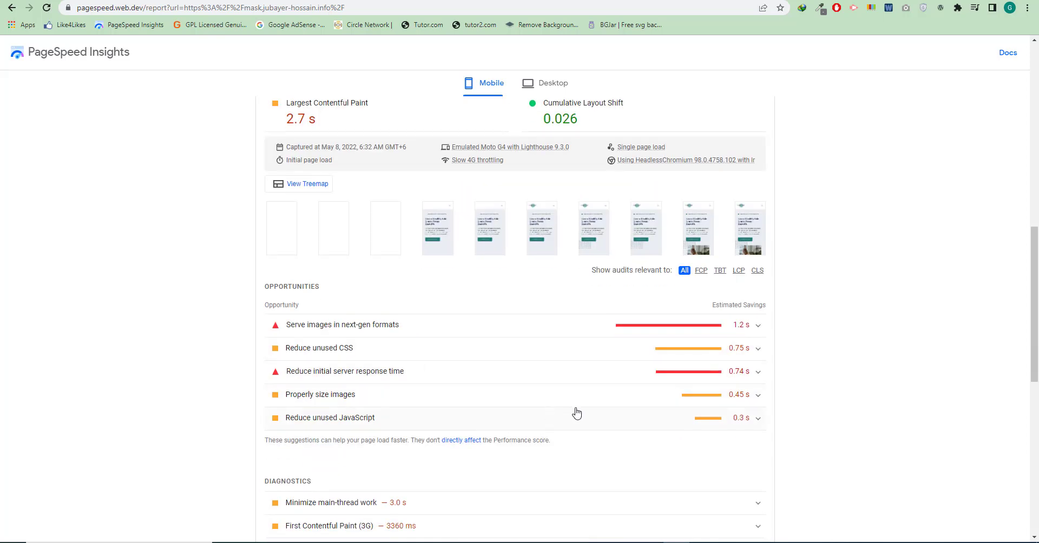
scroll(575, 412, "down", 3)
scroll(575, 413, "up", 14)
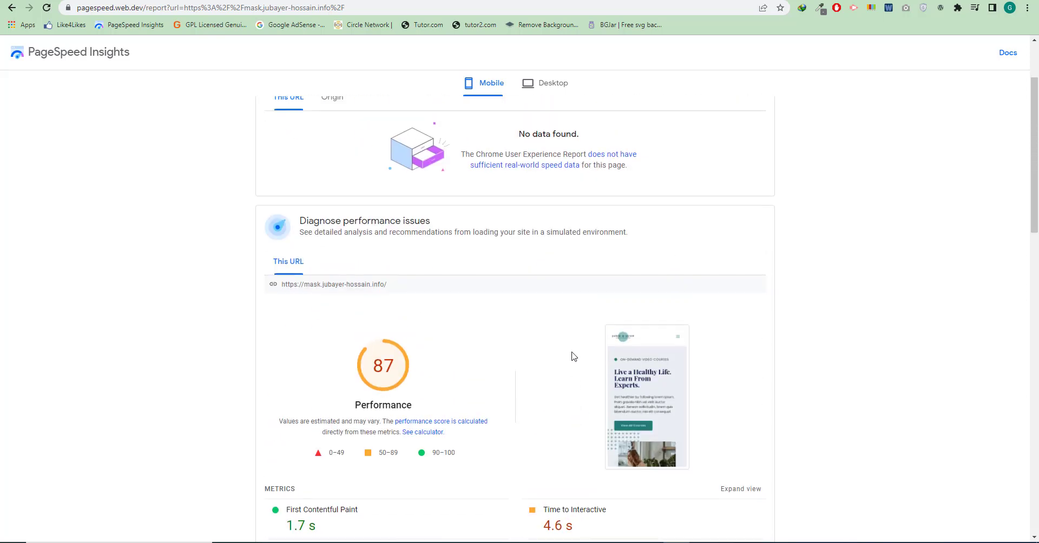
Open the desktop results of the new analysis and examine their metrics, opportunities and diagnostics
left_click(558, 85)
scroll(476, 367, "down", 9)
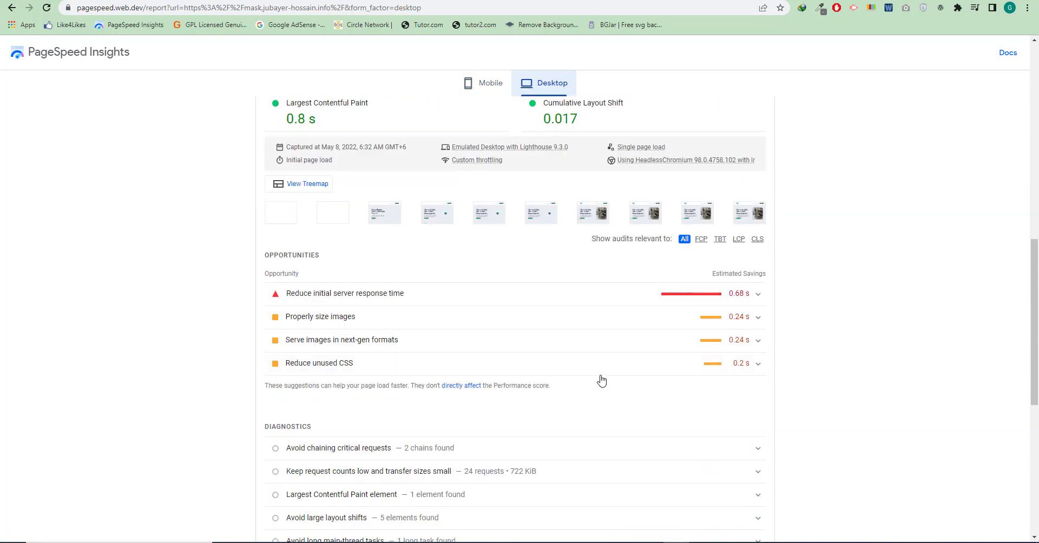
scroll(595, 374, "down", 2)
scroll(595, 373, "up", 2)
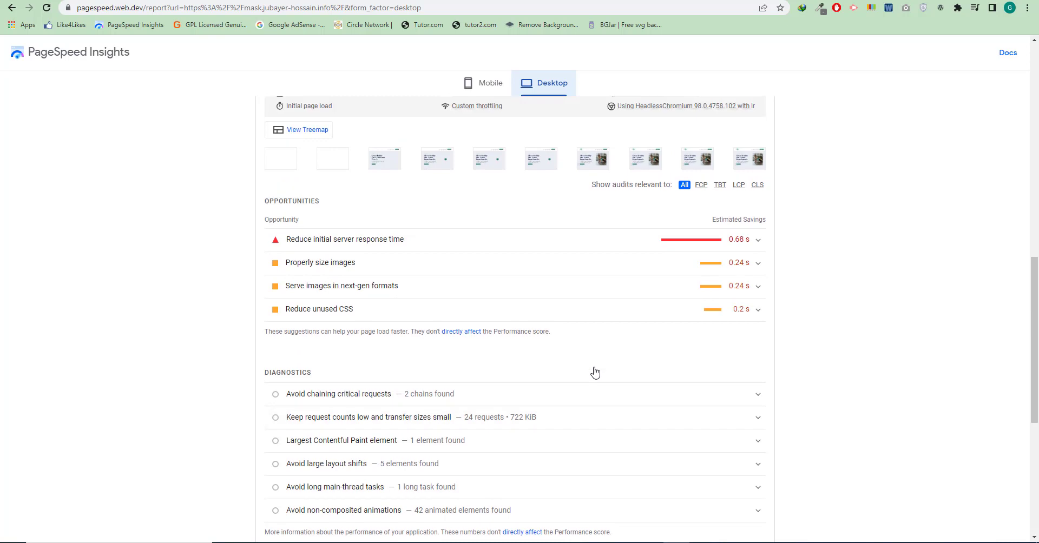
scroll(595, 370, "down", 1)
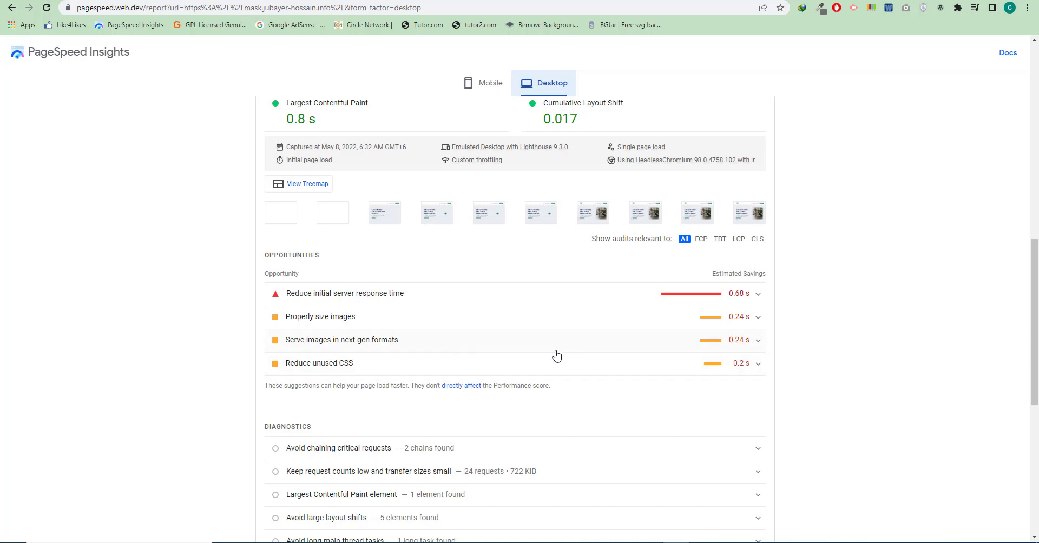
scroll(554, 355, "up", 2)
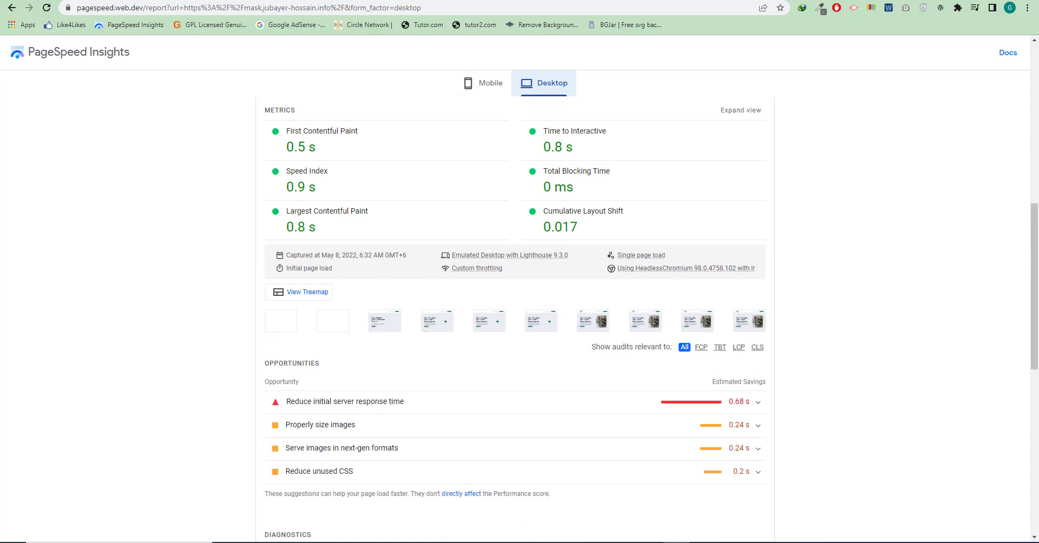
Go back to the WordPress installed plugins page and look over its plugin list and notices
left_click(432, 1)
left_click(401, 1)
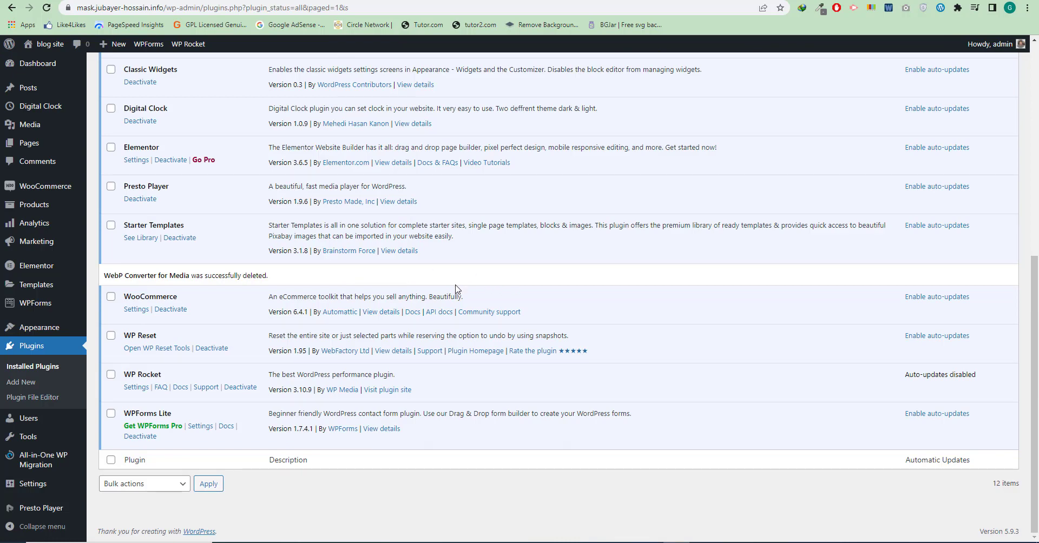
scroll(457, 292, "up", 3)
scroll(514, 303, "up", 4)
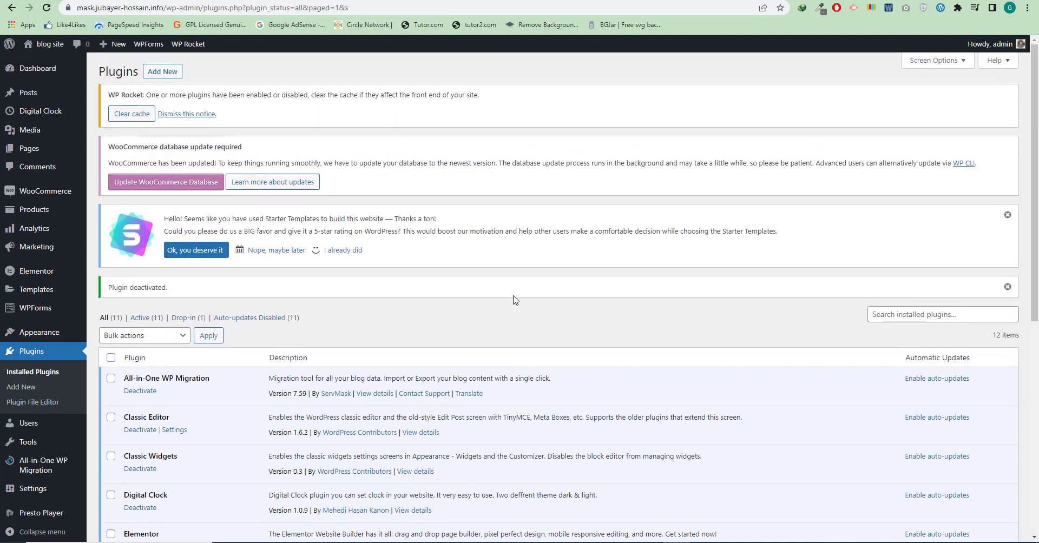
Inspect the images on the live home page, from the trainers and testimonials to the newsletter section
left_click(476, 1)
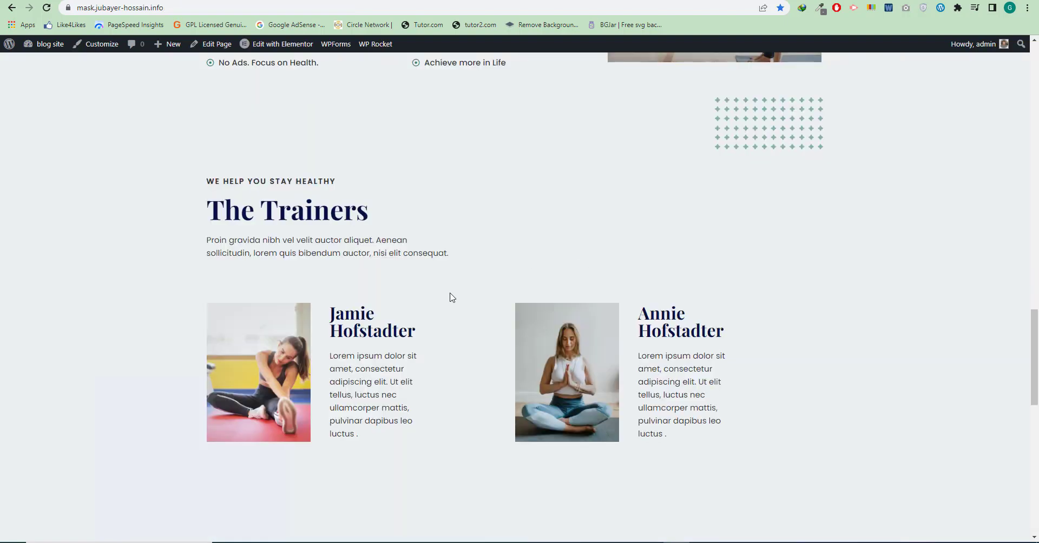
scroll(401, 276, "down", 4)
scroll(595, 314, "down", 4)
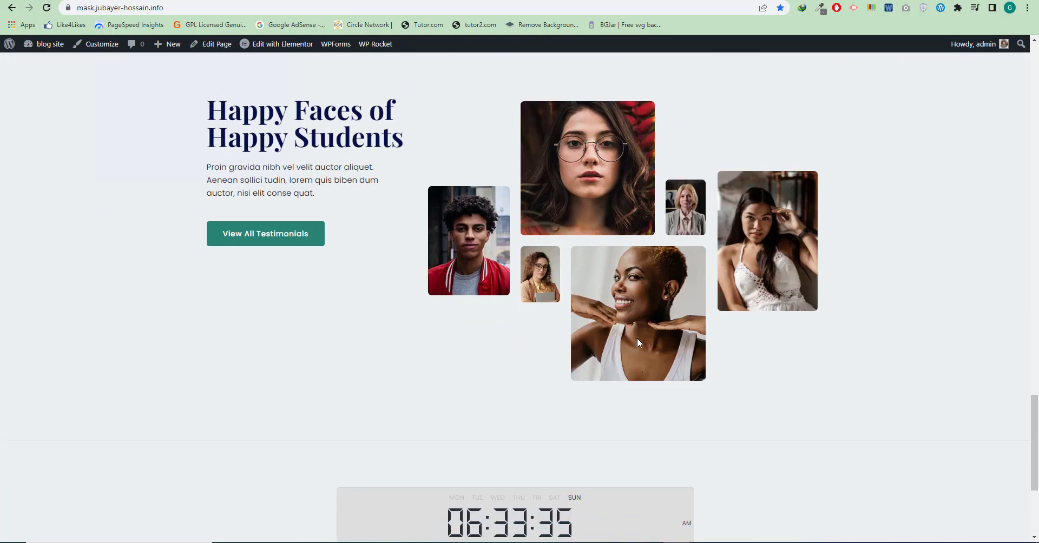
scroll(637, 342, "down", 2)
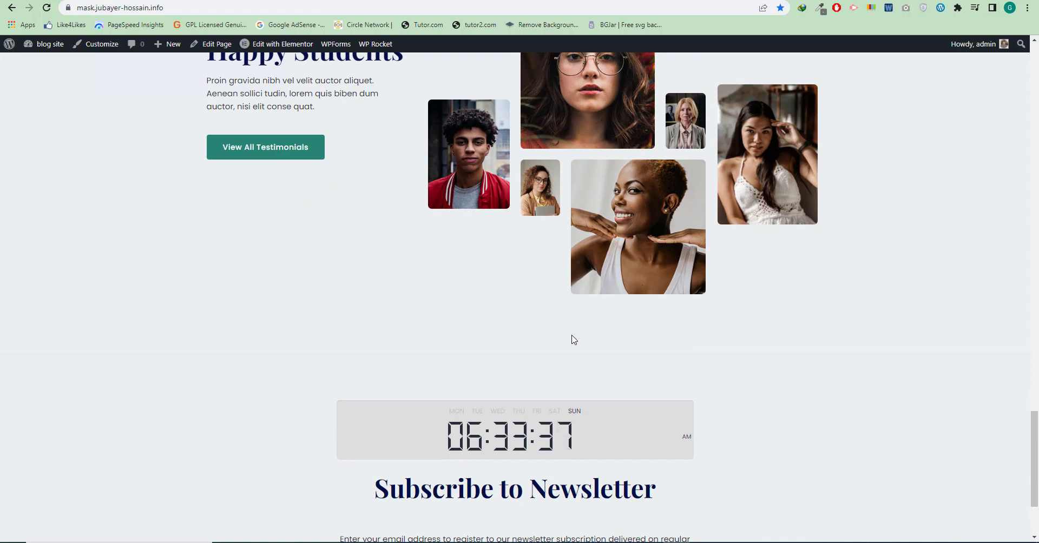
scroll(563, 319, "down", 3)
scroll(551, 323, "up", 15)
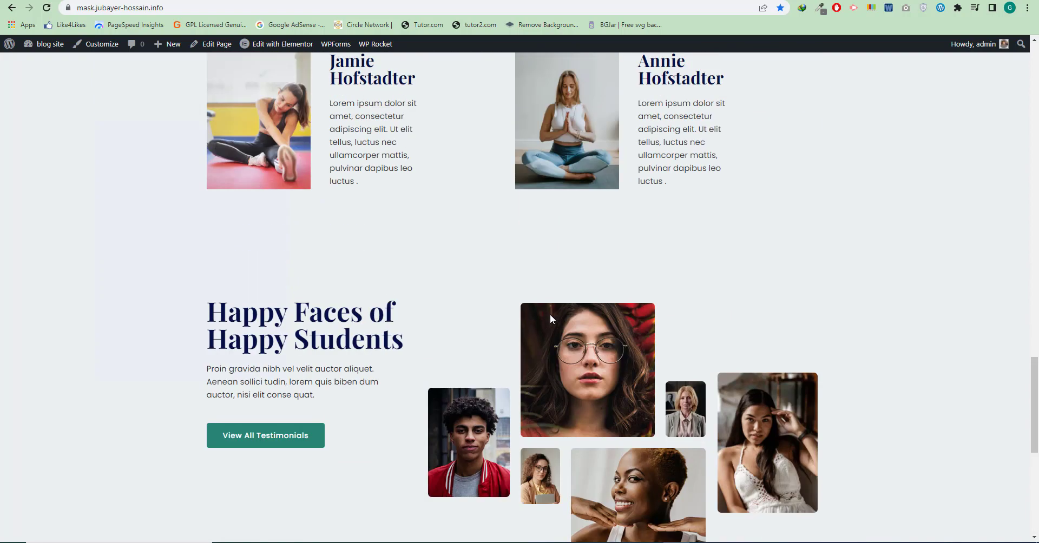
scroll(550, 315, "down", 6)
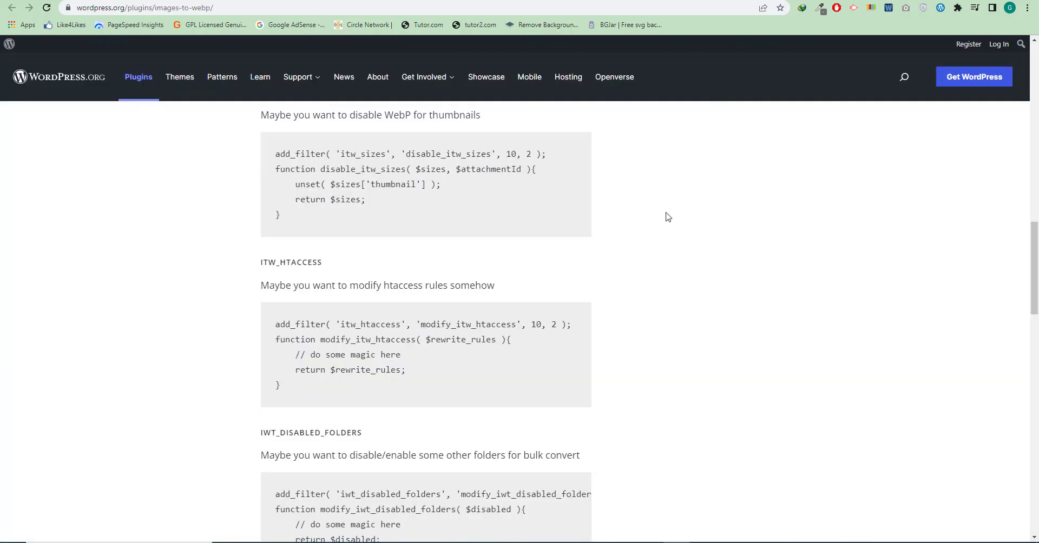
Download version 1.9.1 of the Images to WebP plugin from WordPress.org as images-to-webp.1.9.1.zip
scroll(619, 337, "up", 12)
scroll(779, 358, "down", 2)
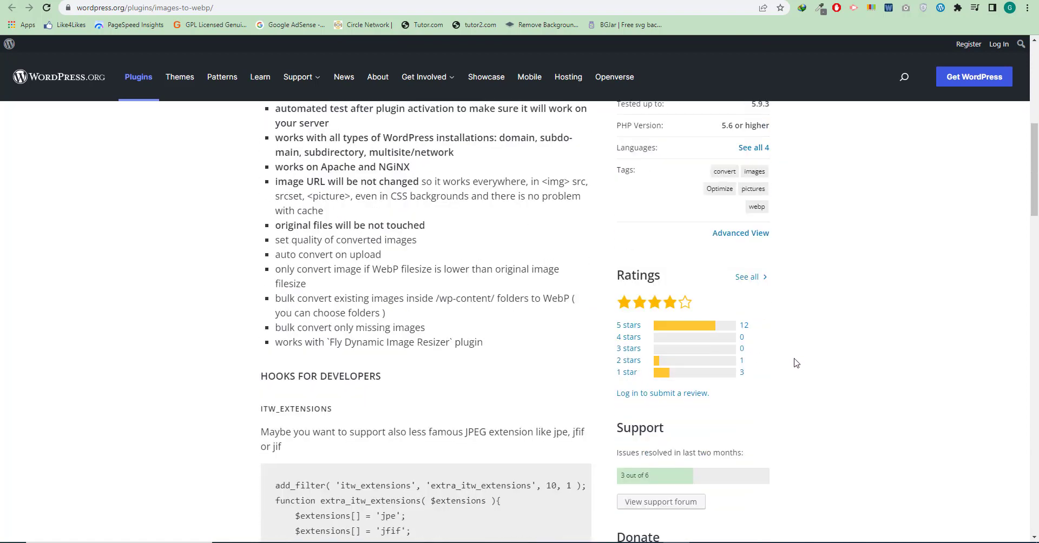
scroll(842, 368, "up", 7)
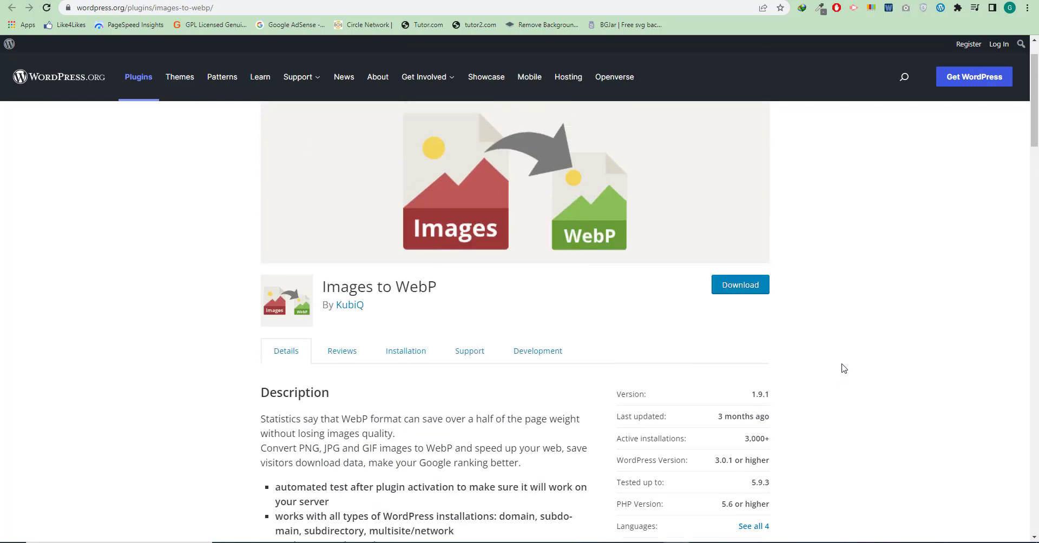
scroll(842, 368, "up", 1)
left_click(746, 339)
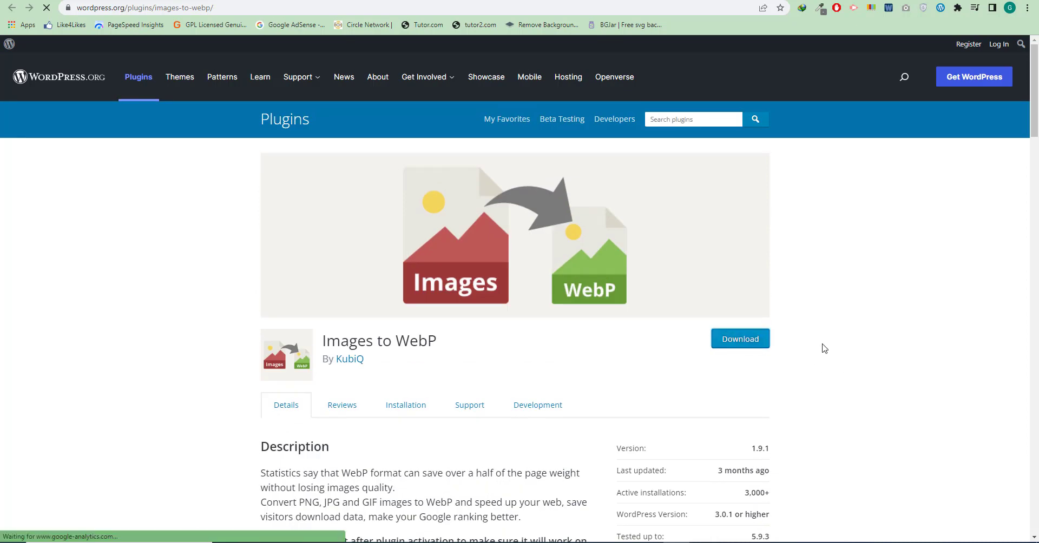
left_click(517, 314)
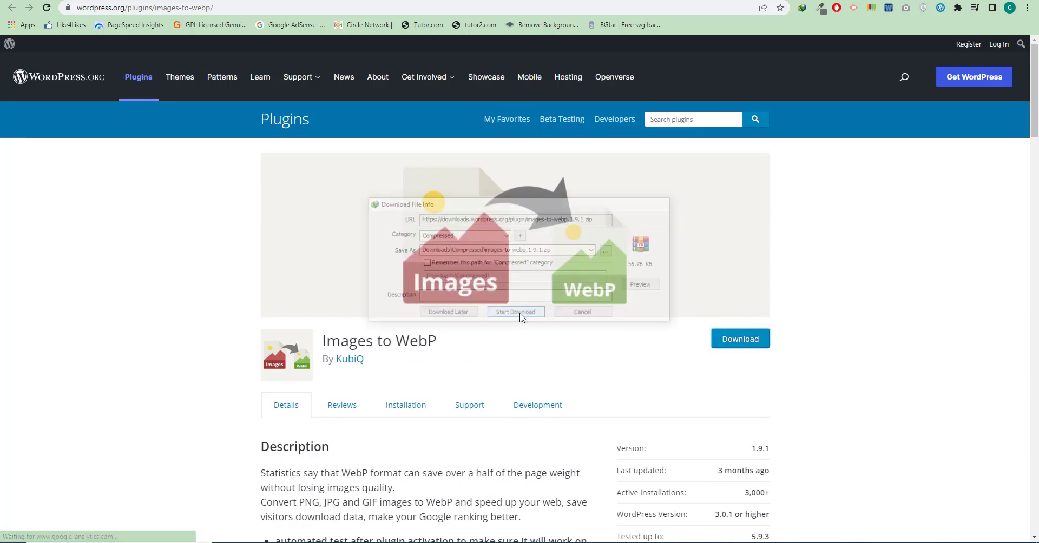
Return to the WordPress installed plugins page, open the page for adding plugins and dismiss the completed download window
left_click(460, 0)
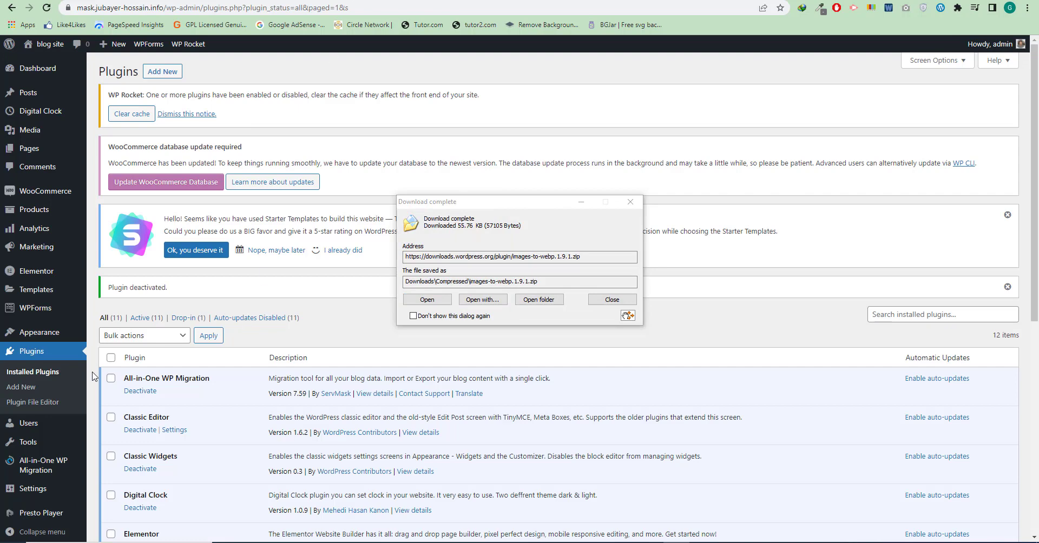
scroll(92, 374, "down", 2)
scroll(76, 372, "up", 2)
left_click(163, 71)
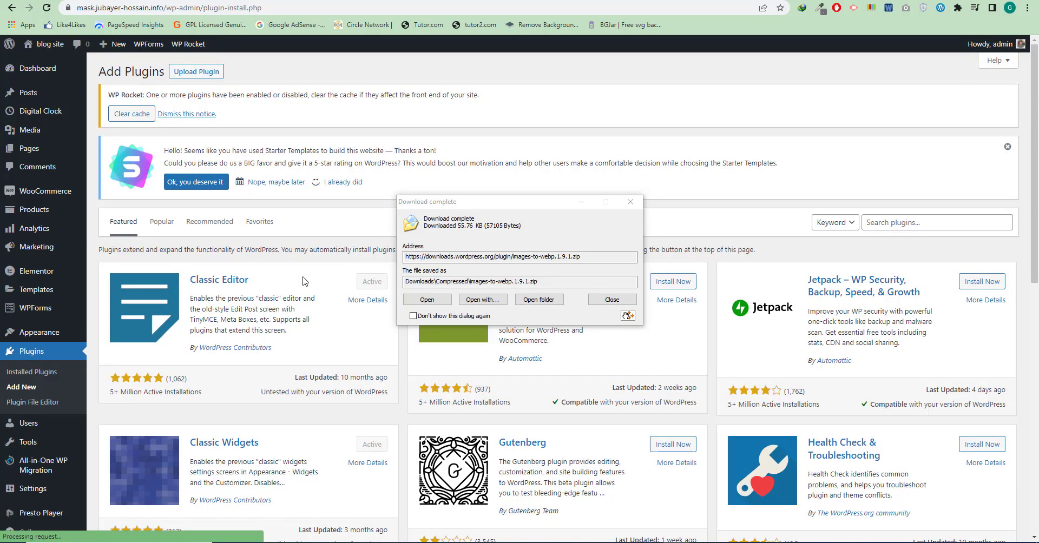
left_click(629, 202)
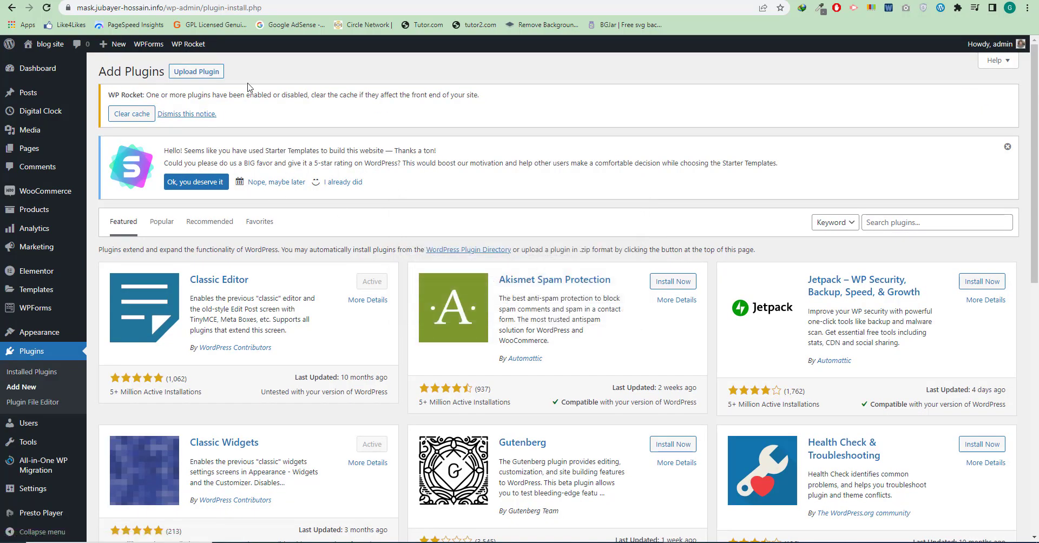
Upload images-to-webp.1.9.1.zip from the Compressed downloads folder, then install and activate the plugin
left_click(201, 76)
left_click(484, 296)
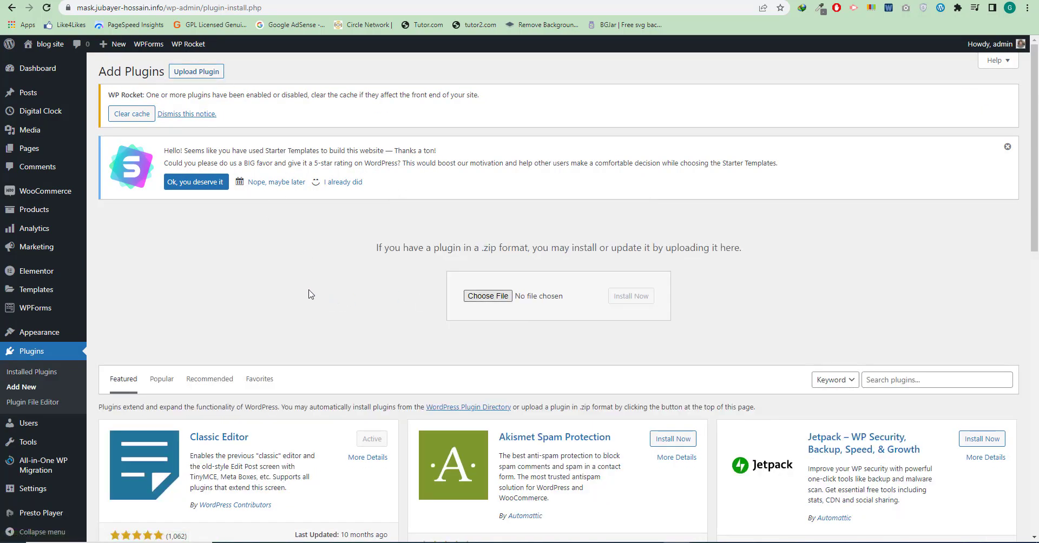
scroll(145, 168, "down", 5)
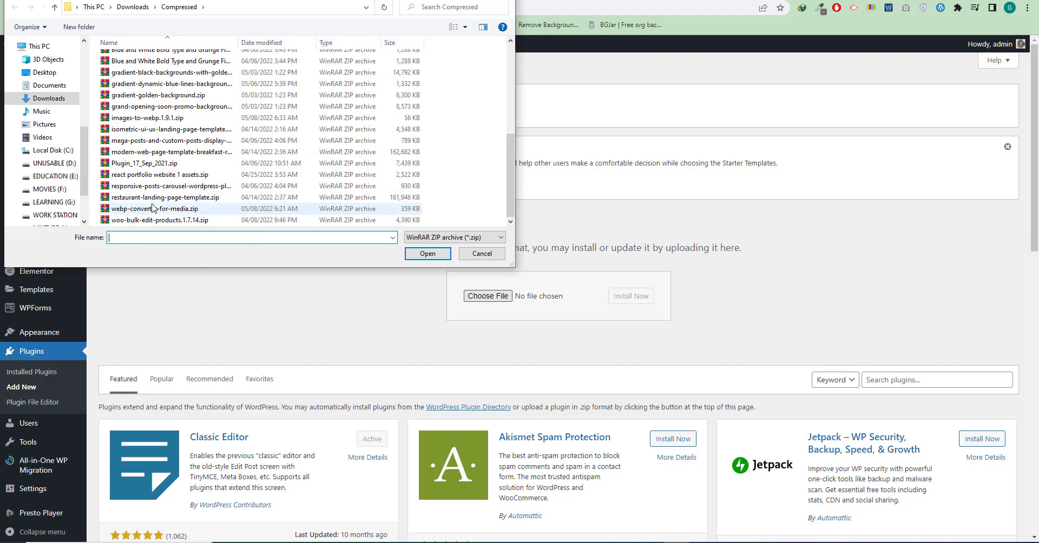
scroll(153, 207, "up", 2)
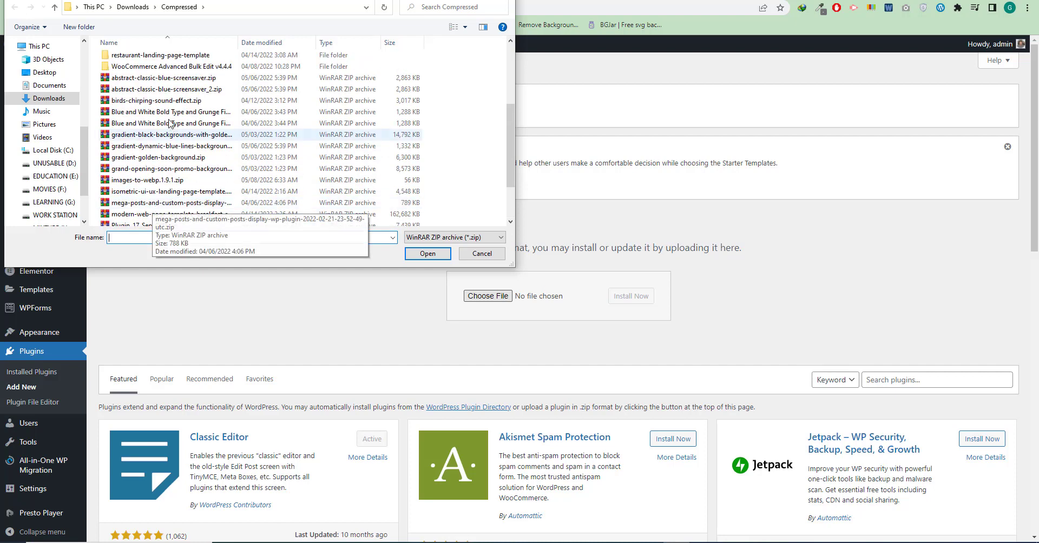
left_click(157, 181)
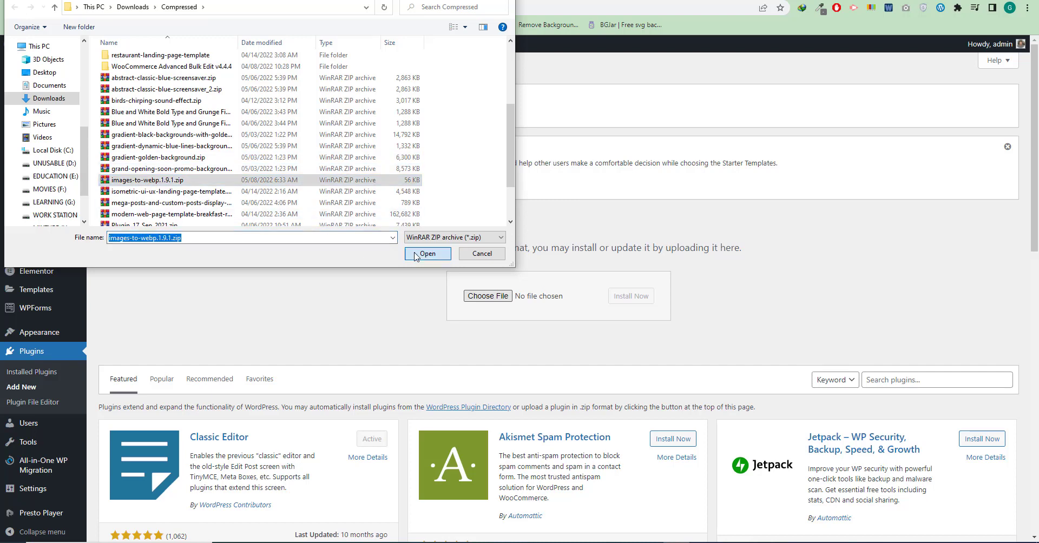
left_click(428, 253)
left_click(630, 297)
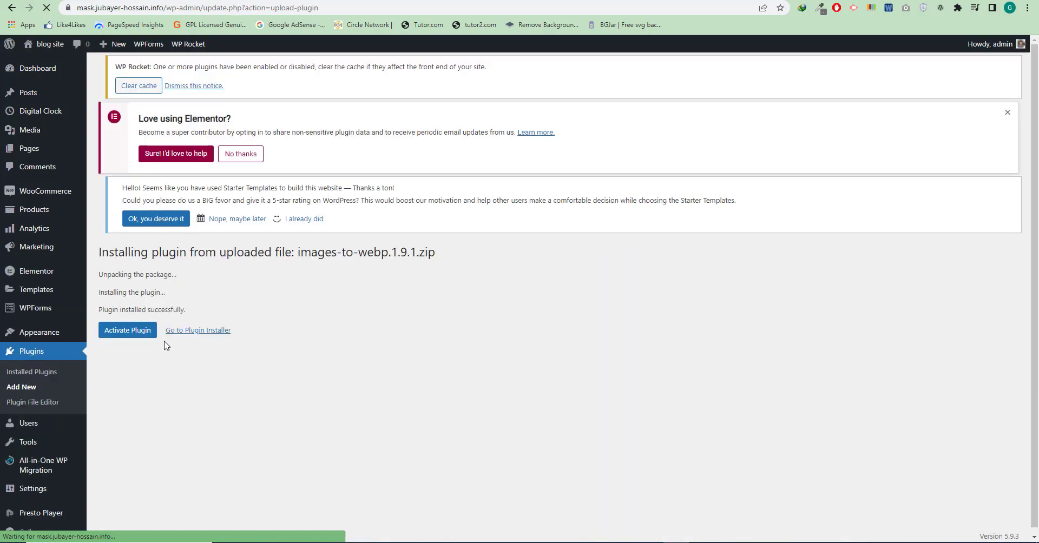
left_click(135, 393)
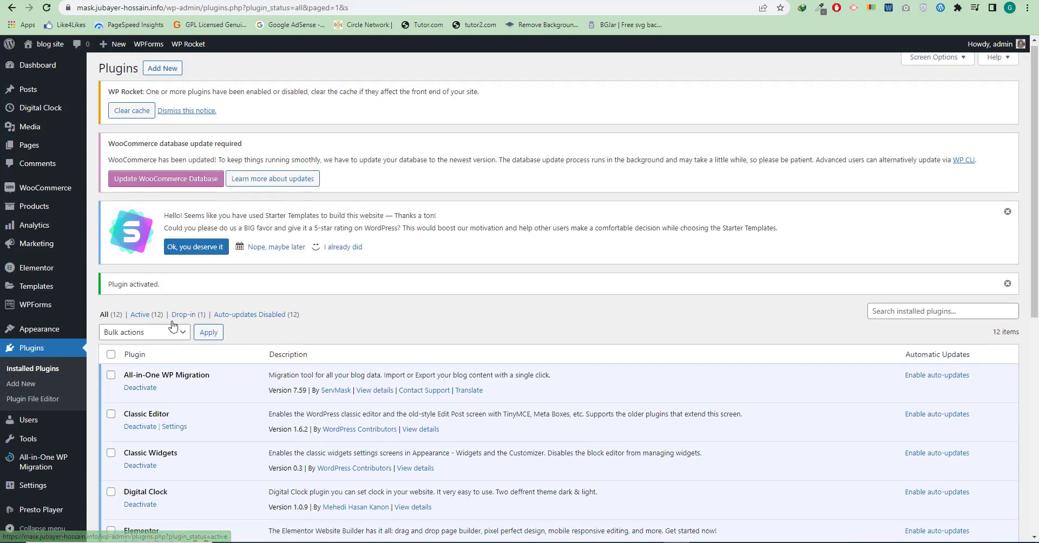
Find the Images to WebP plugin among the installed plugins and open its settings
scroll(172, 325, "down", 7)
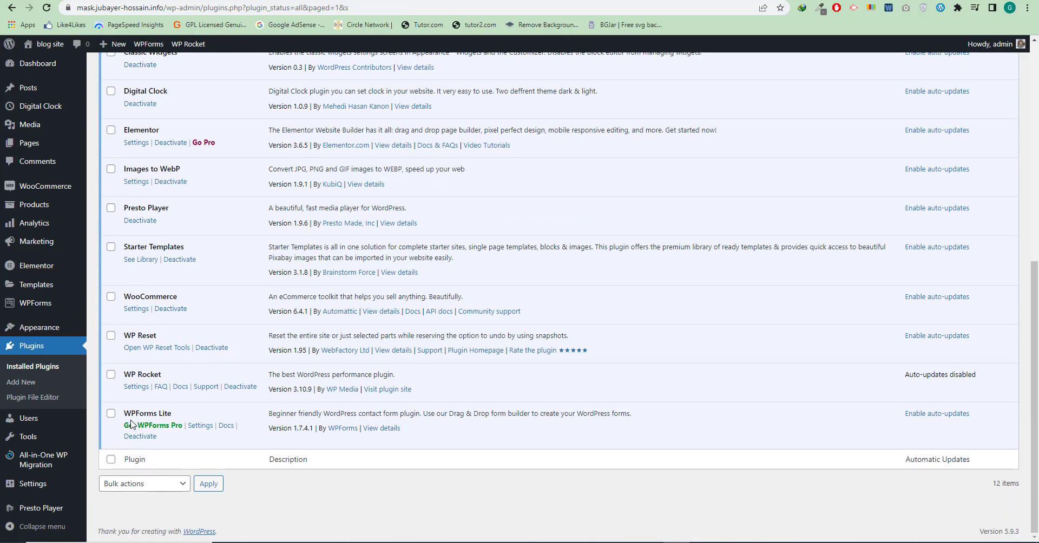
scroll(134, 425, "up", 1)
scroll(53, 415, "down", 1)
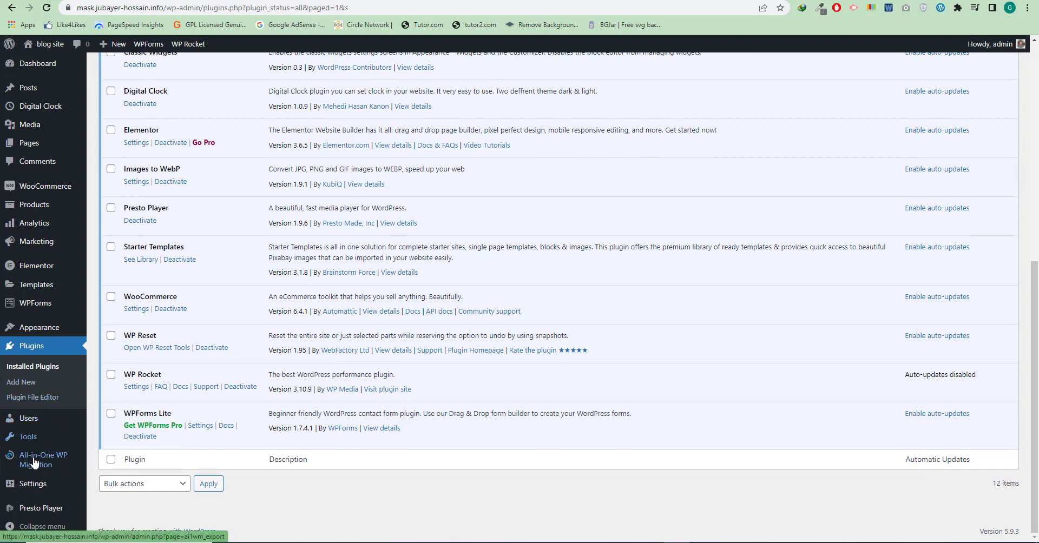
mouse_move(33, 486)
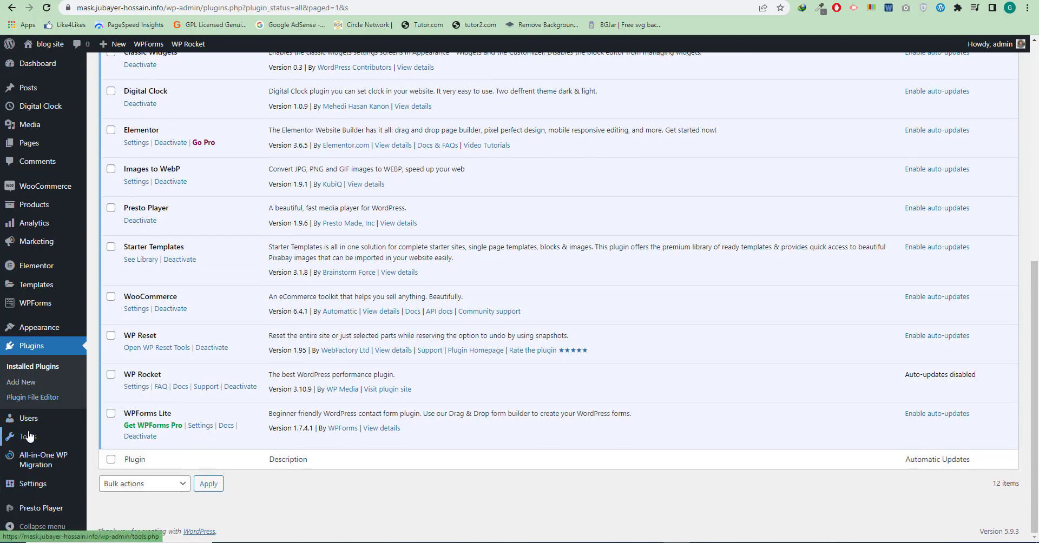
mouse_move(29, 436)
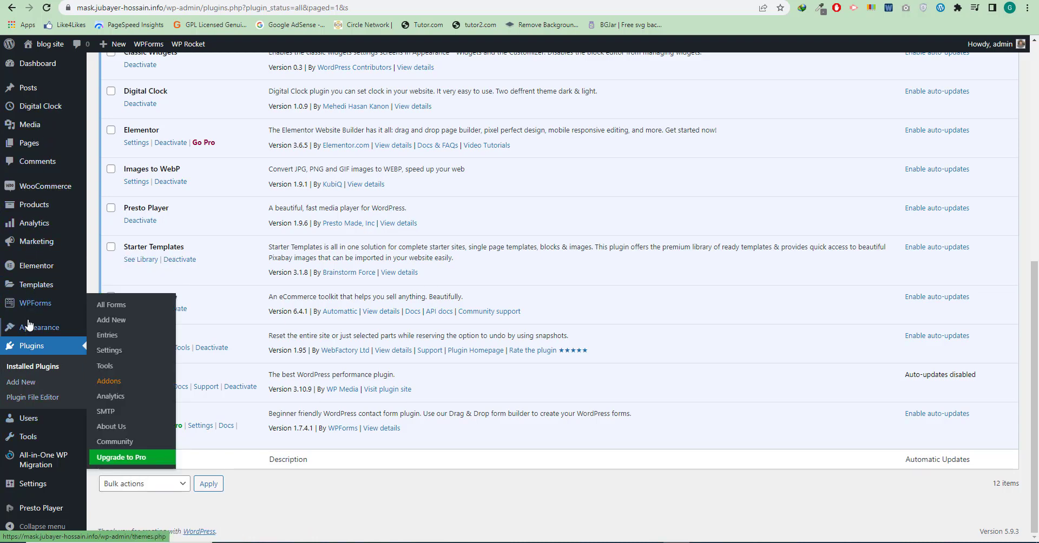
mouse_move(29, 334)
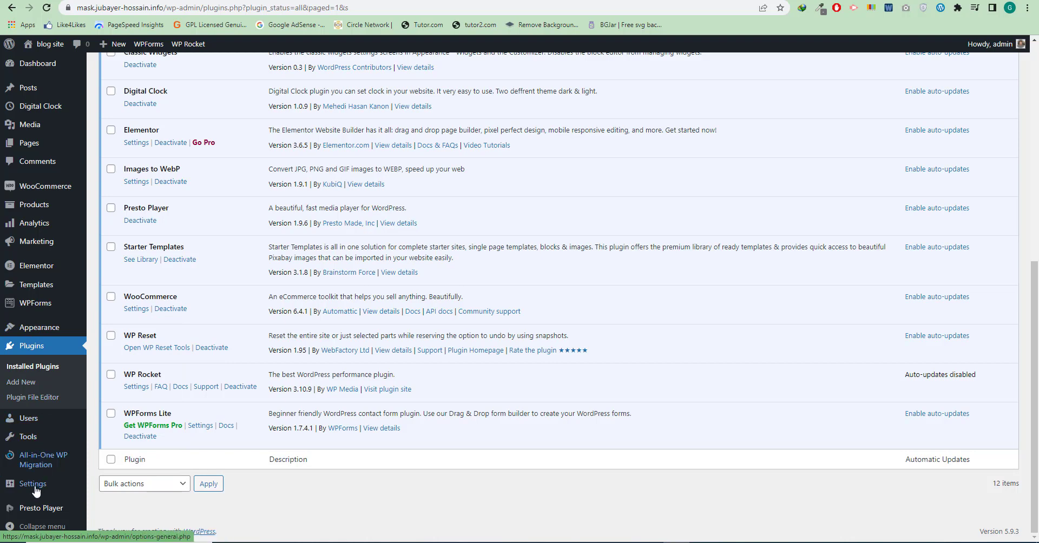
mouse_move(38, 511)
scroll(178, 408, "up", 3)
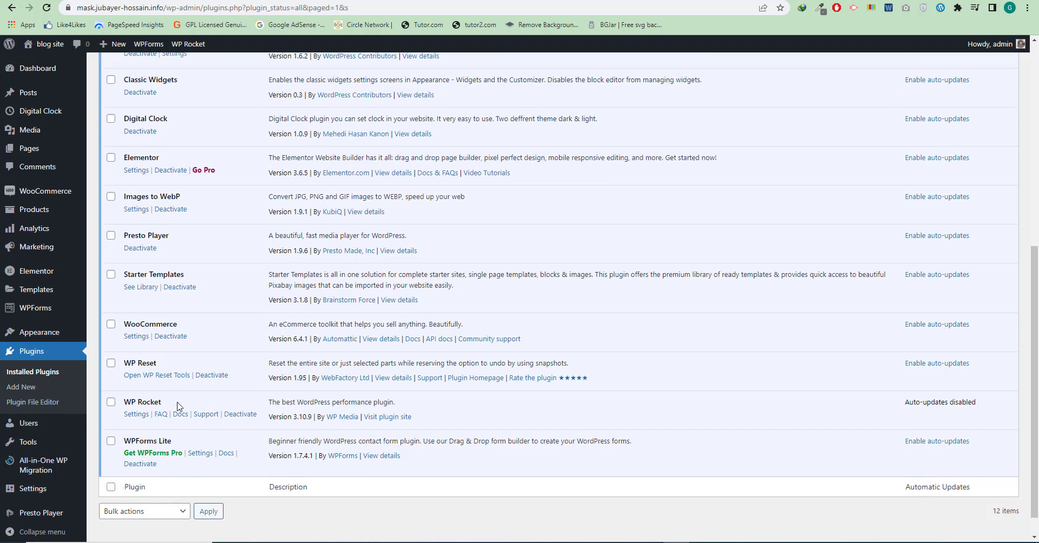
scroll(177, 407, "up", 1)
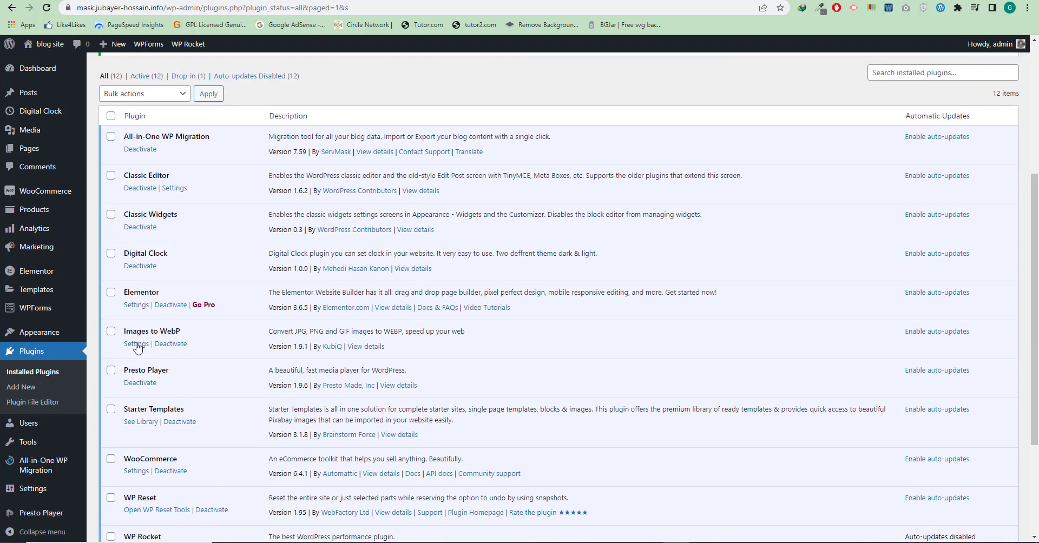
left_click(137, 345)
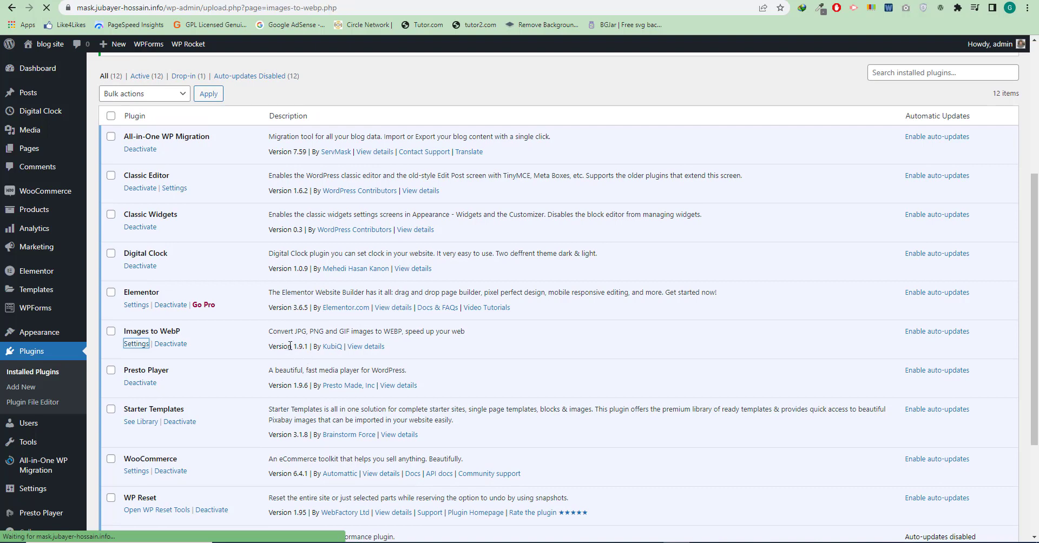
Save the general settings of Images to WebP and go to its conversion of existing images
scroll(342, 352, "down", 1)
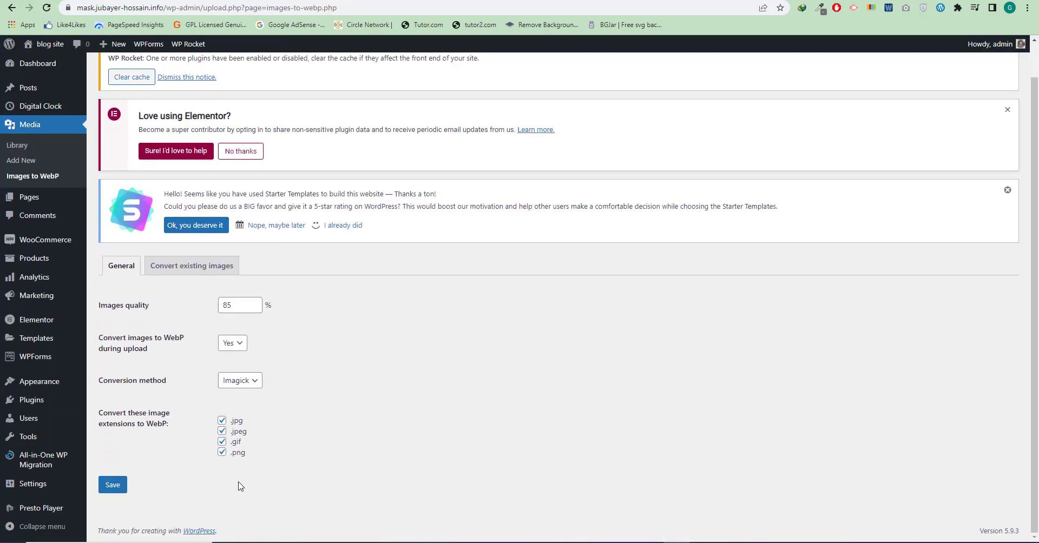
left_click(107, 487)
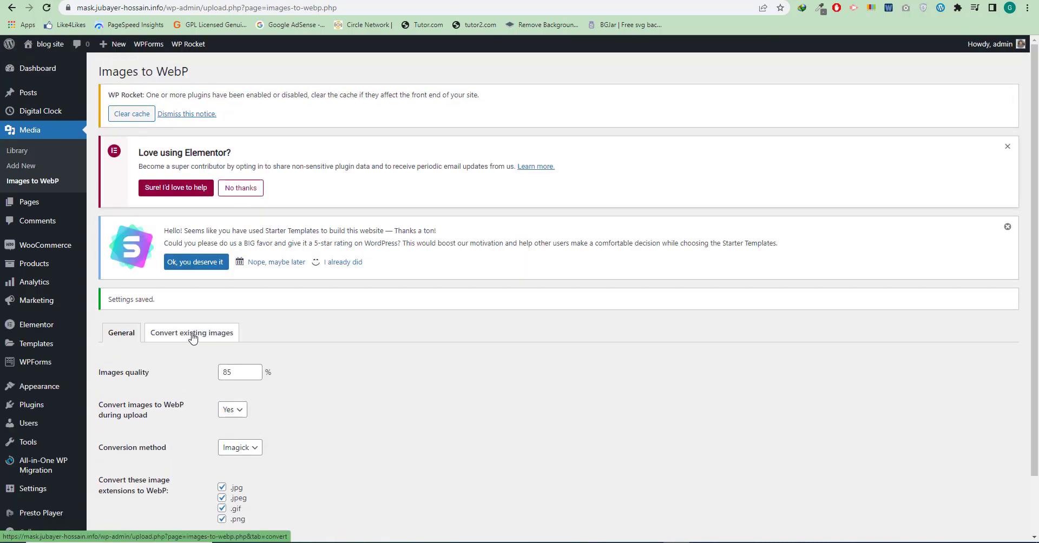
left_click(193, 334)
scroll(207, 367, "down", 2)
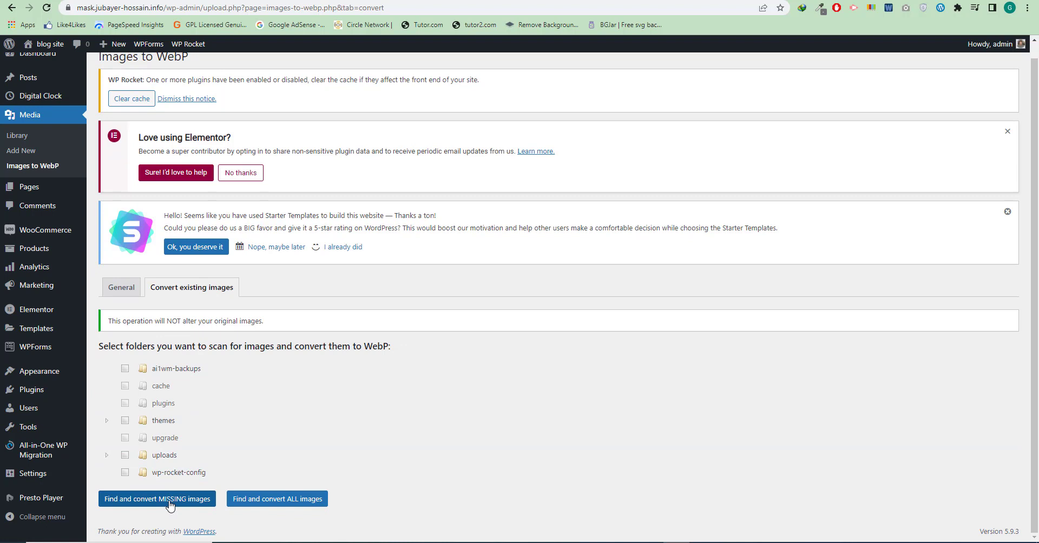
Convert all images in the uploads folder to WebP and look through the per-folder conversion log
left_click(265, 499)
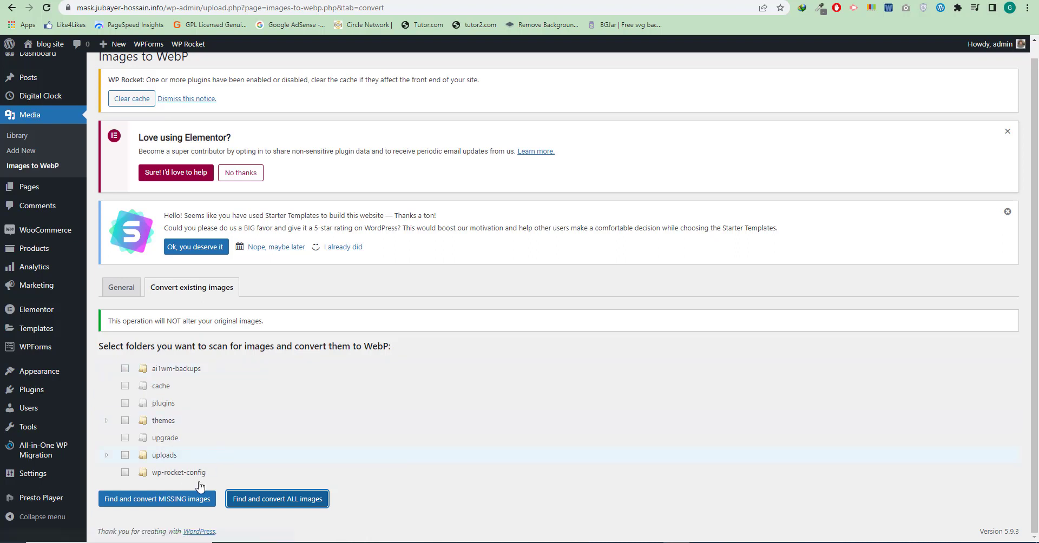
left_click(267, 502)
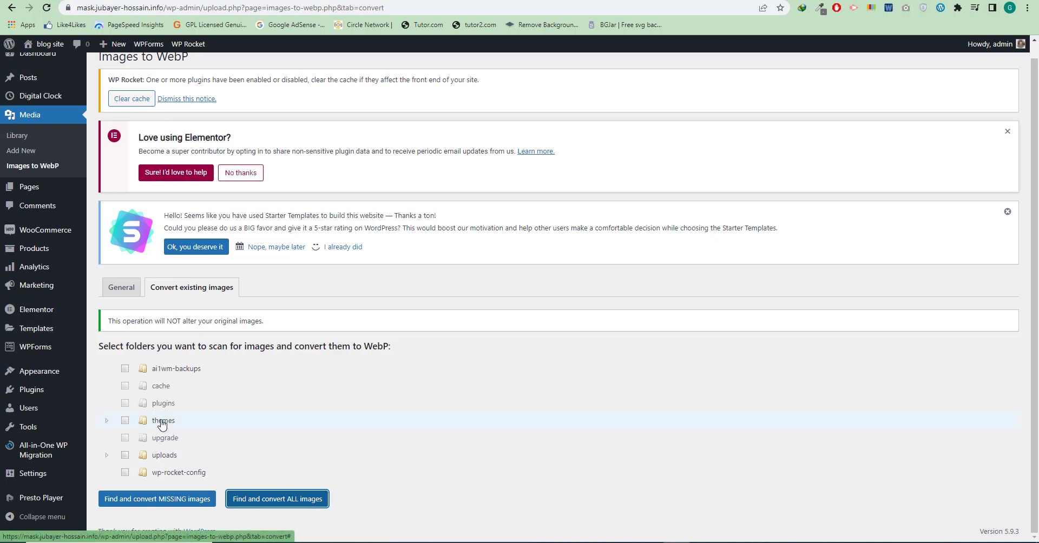
left_click(164, 456)
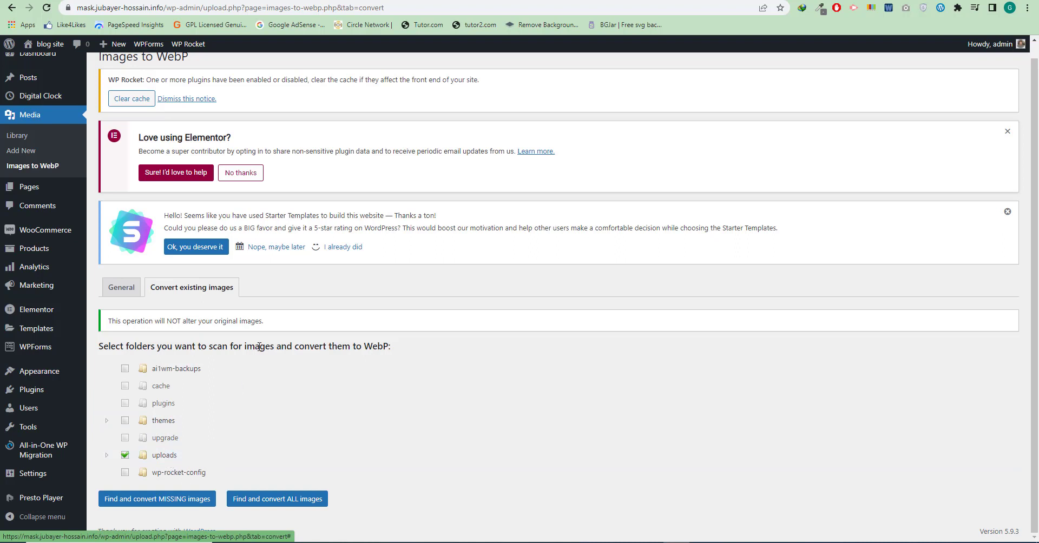
left_click(274, 499)
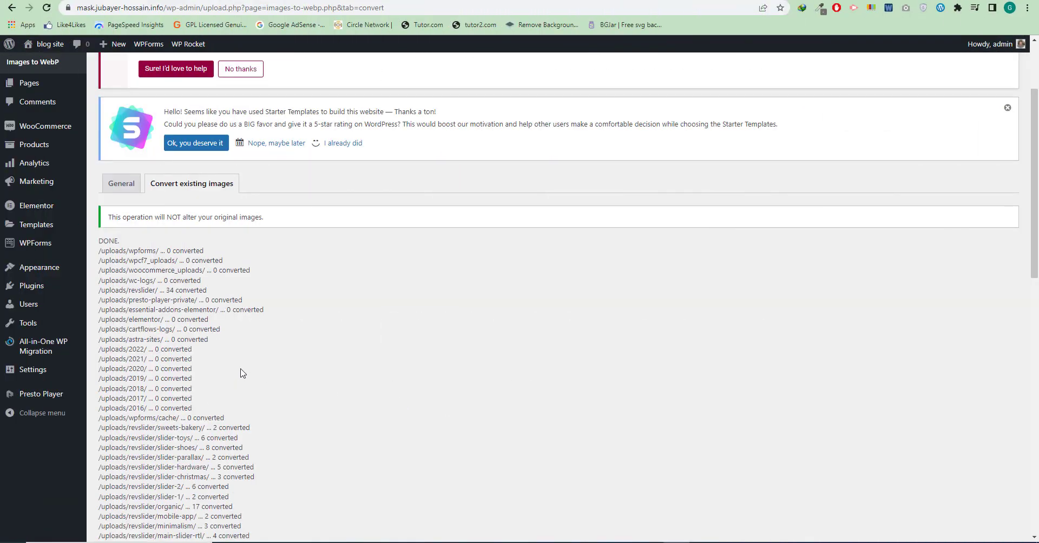
scroll(241, 371, "down", 10)
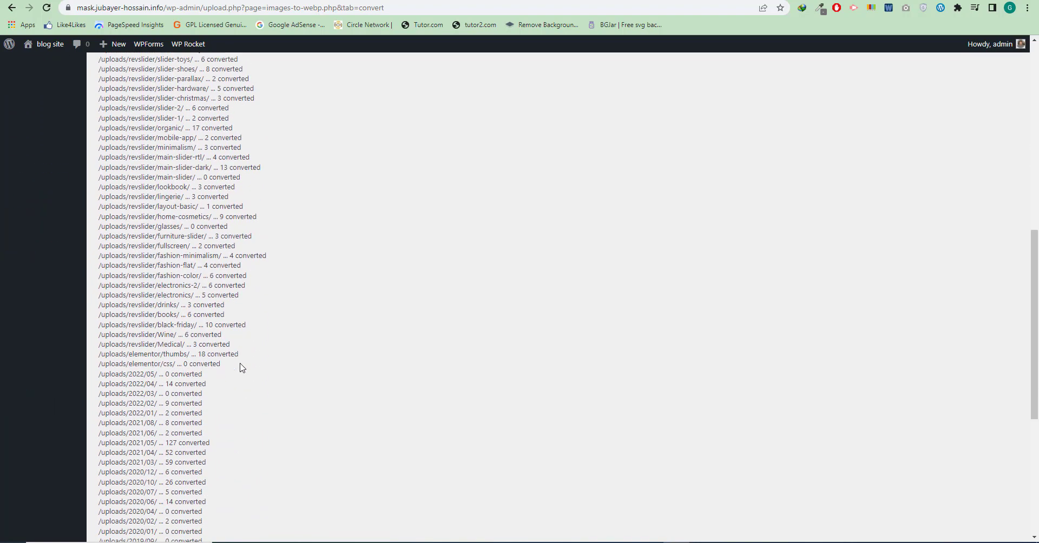
scroll(452, 292, "up", 15)
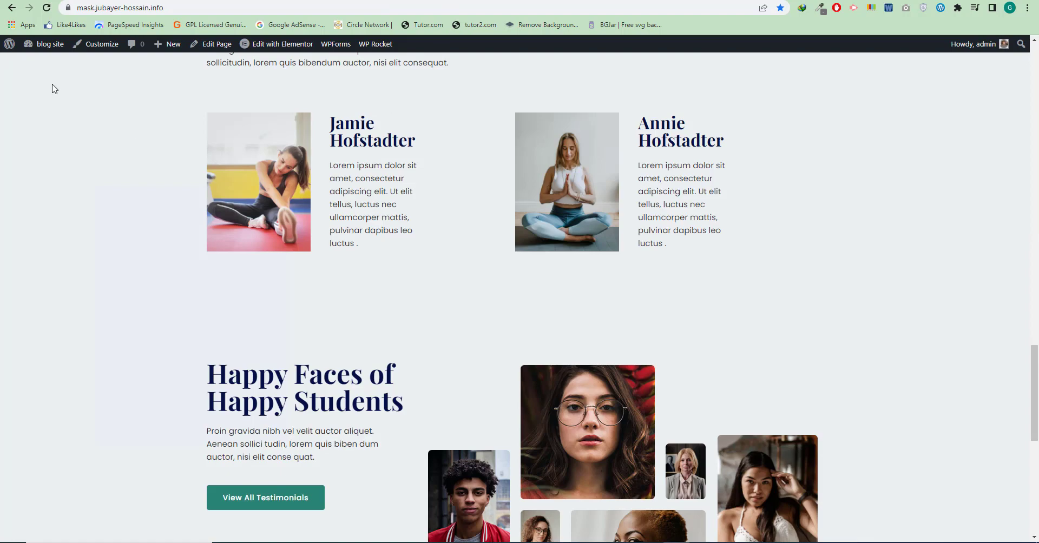
Reload the live home page and inspect its images in the trainers and happy students sections
left_click(47, 8)
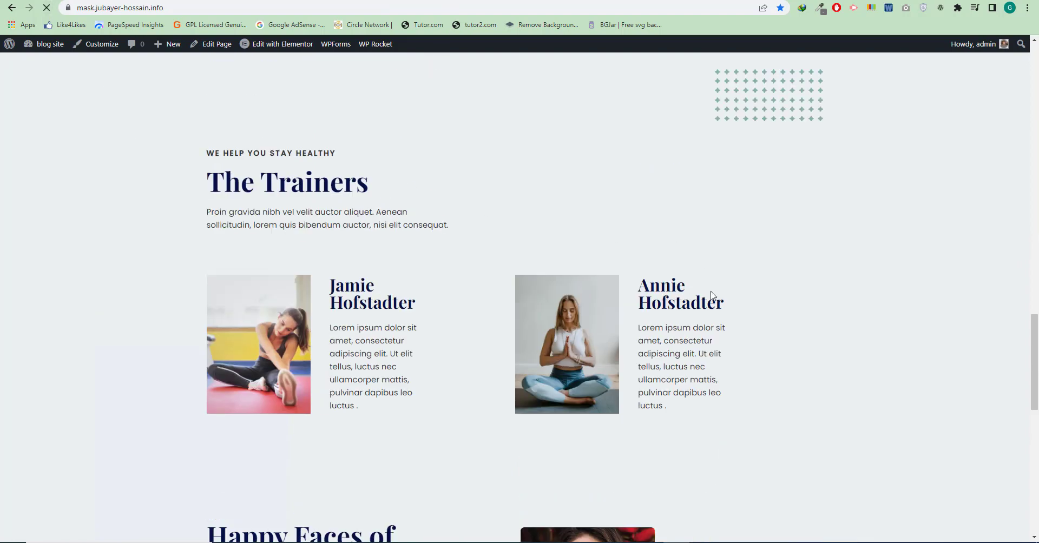
scroll(678, 300, "down", 9)
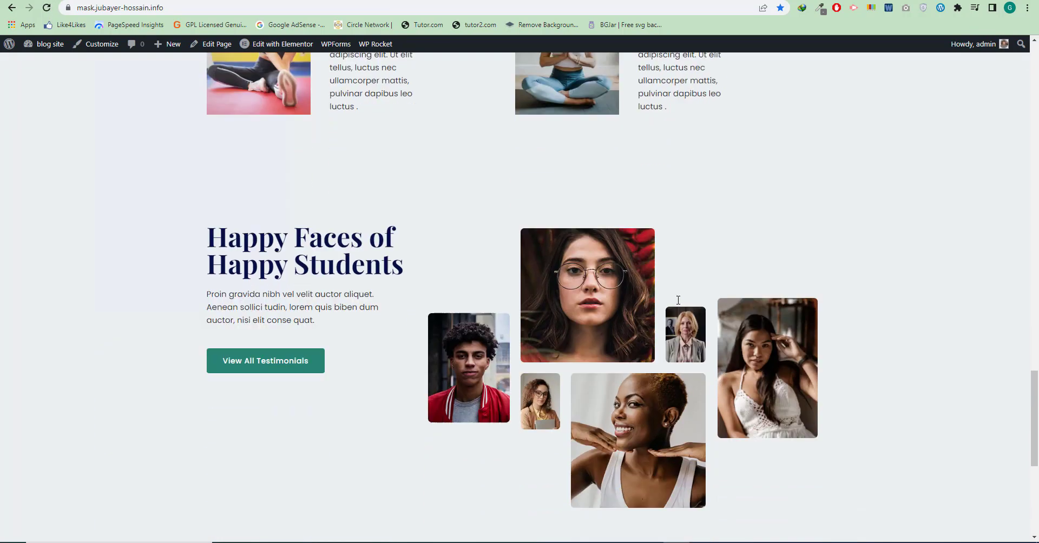
scroll(677, 300, "up", 13)
scroll(678, 301, "up", 20)
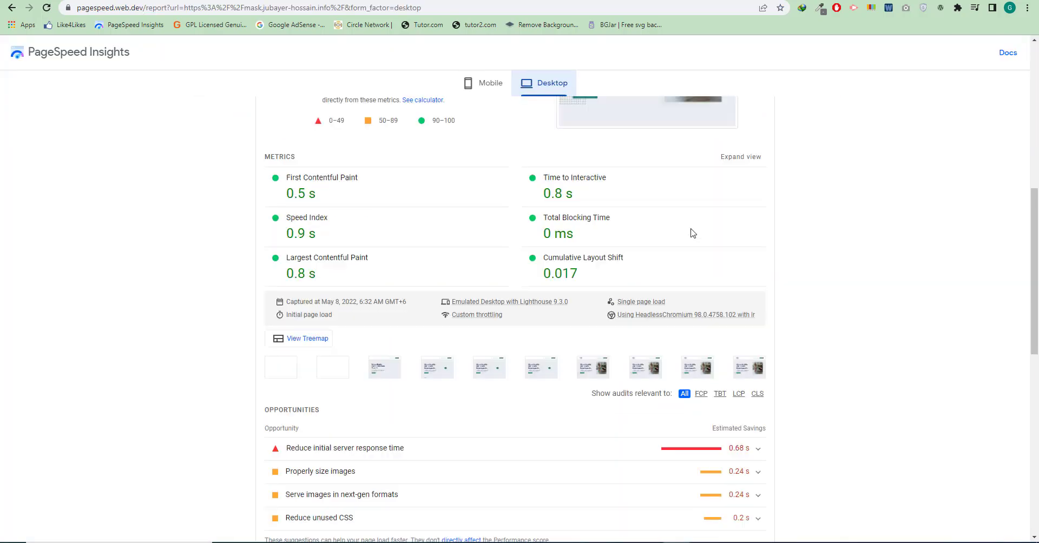
Clear the WP Rocket cache from the live site and rerun the PageSpeed Insights analysis of the home page
scroll(591, 204, "up", 10)
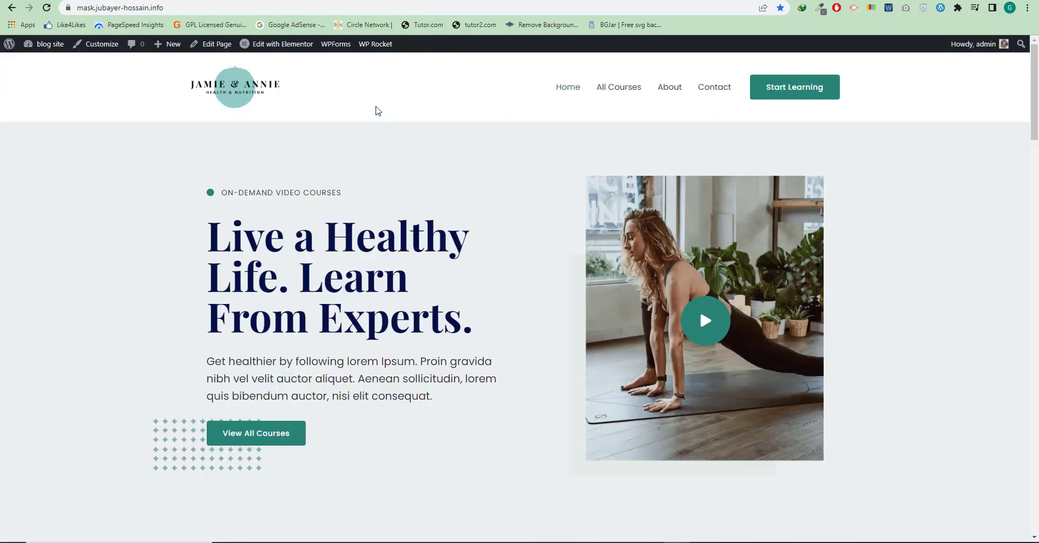
mouse_move(375, 44)
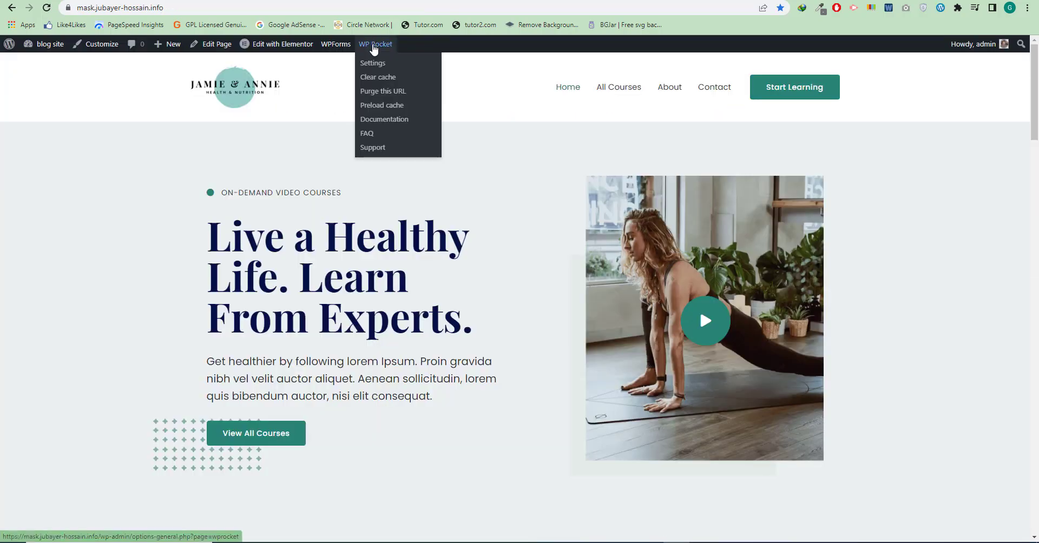
left_click(378, 77)
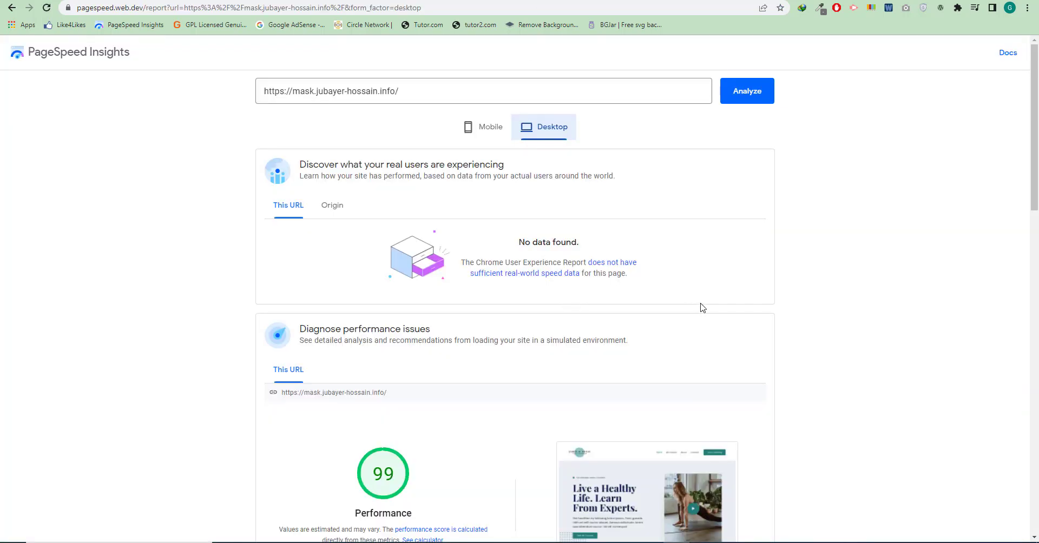
left_click(746, 99)
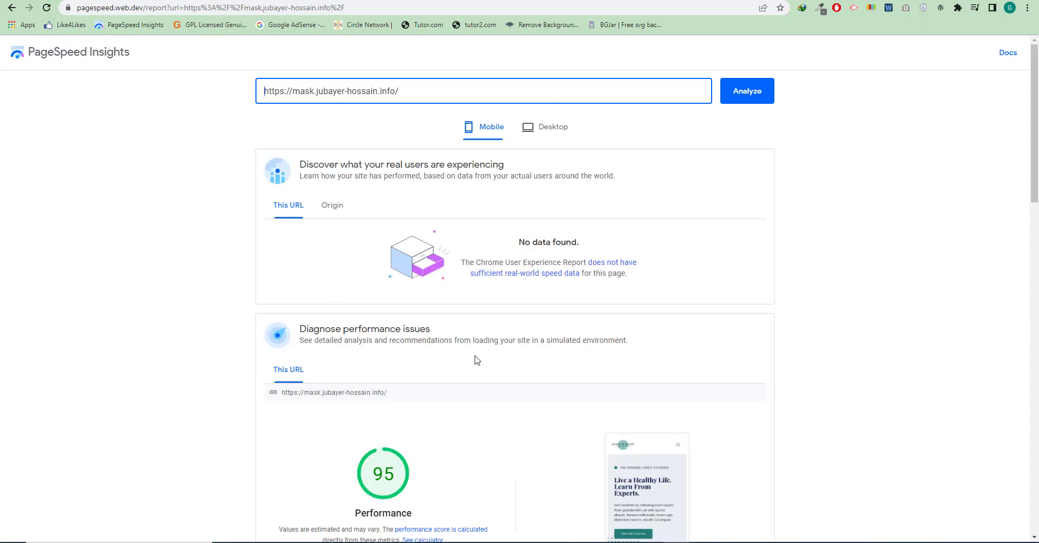
Check the mobile performance score of the new analysis and open its desktop results
scroll(474, 359, "down", 3)
scroll(454, 354, "up", 2)
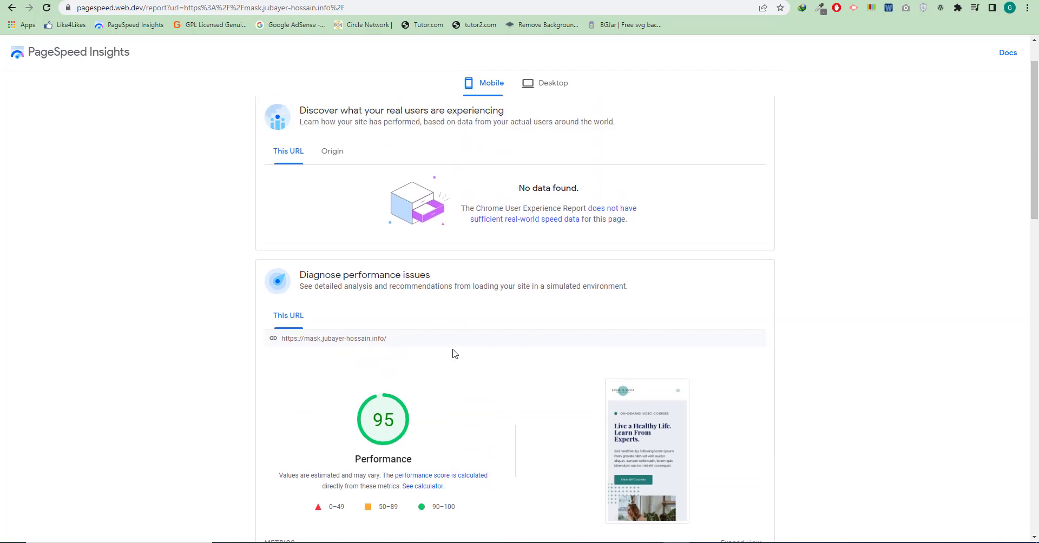
scroll(454, 353, "down", 2)
left_click(563, 88)
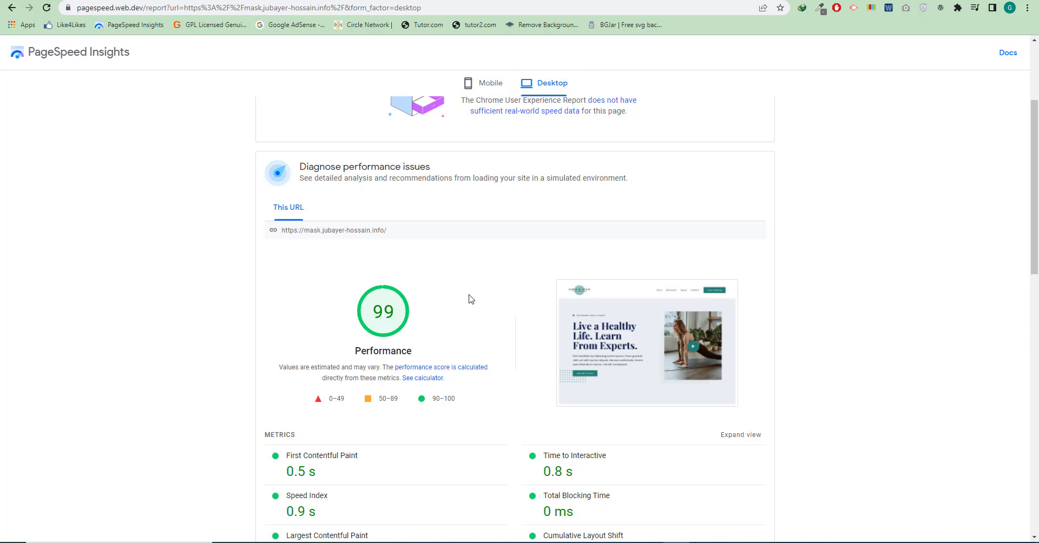
Compare the mobile and desktop performance scores, and review the desktop report's metrics, opportunities and diagnostics
left_click(501, 94)
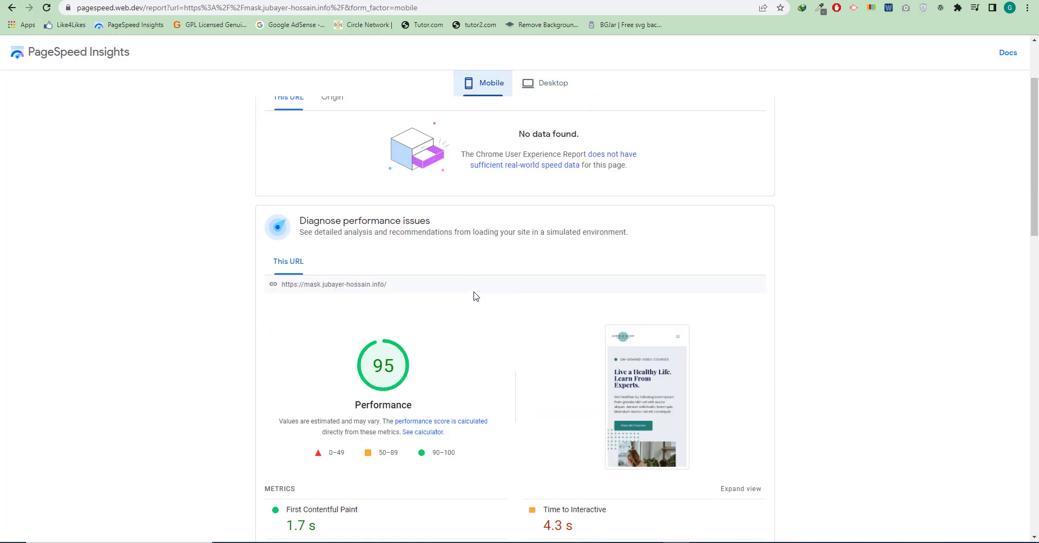
left_click(549, 96)
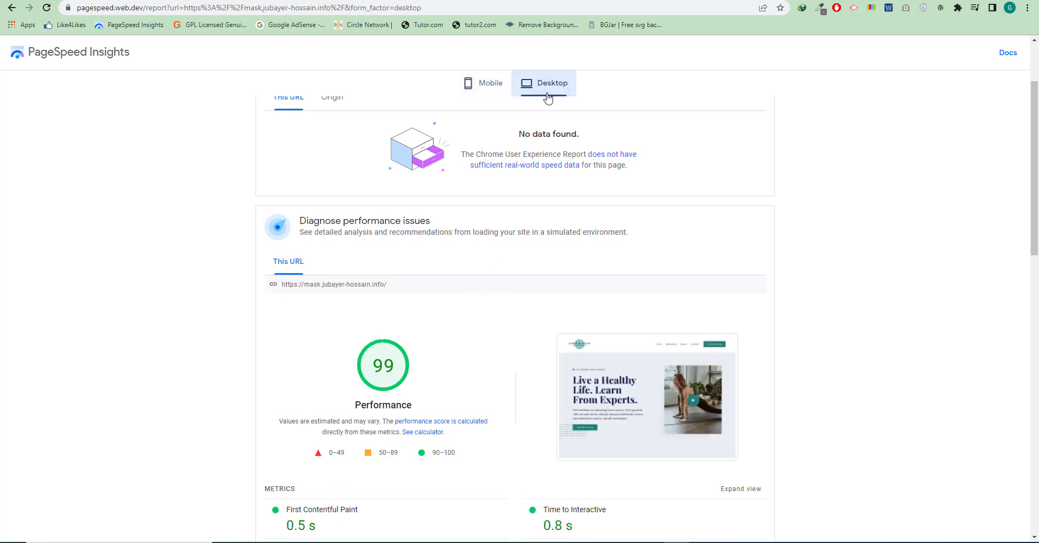
scroll(487, 306, "down", 5)
scroll(487, 307, "down", 5)
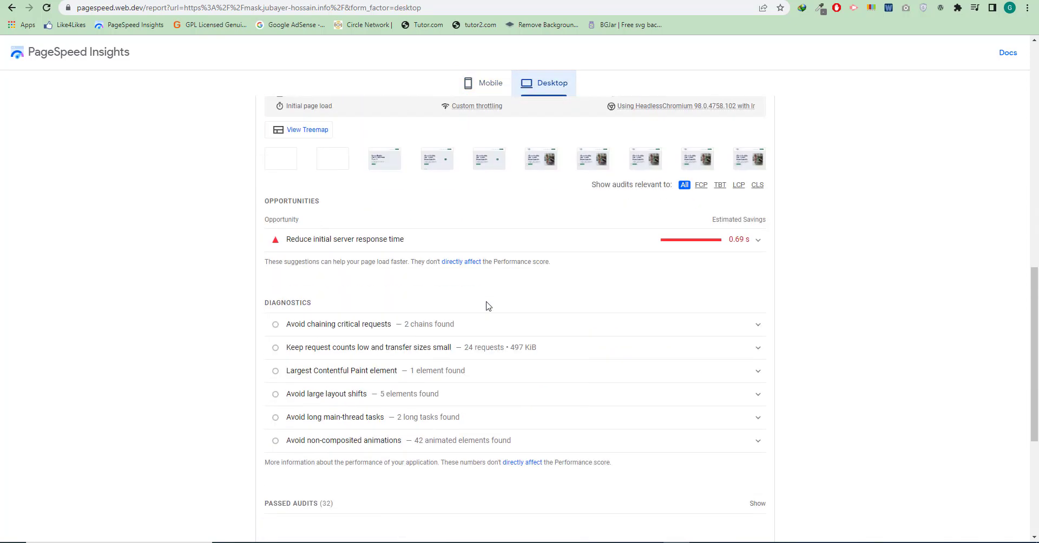
scroll(487, 304, "down", 2)
scroll(487, 304, "up", 2)
scroll(487, 303, "up", 2)
scroll(468, 308, "up", 3)
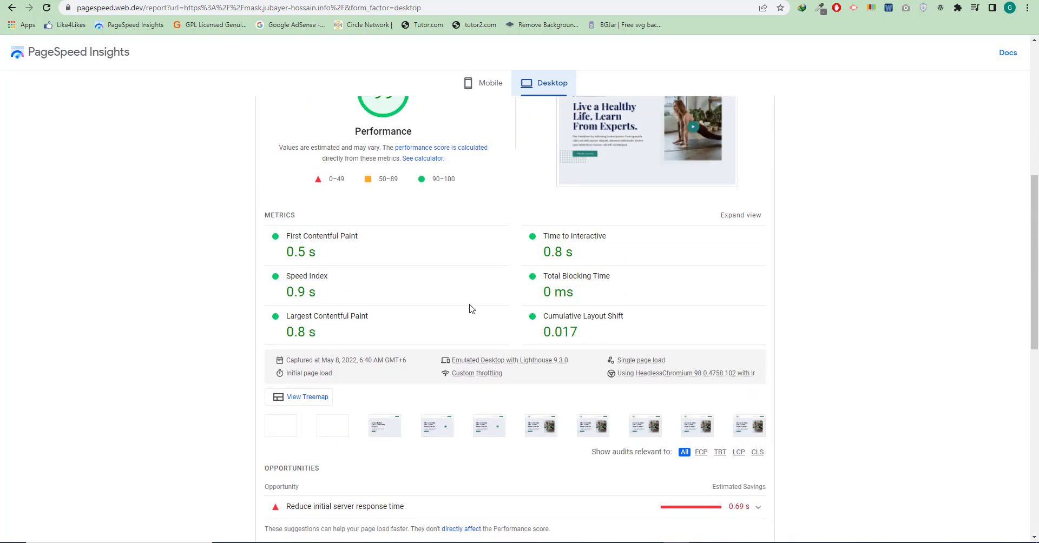
scroll(476, 259, "up", 1)
Review the opportunities, diagnostics and metrics in the mobile report of the home page
left_click(489, 92)
scroll(489, 281, "down", 7)
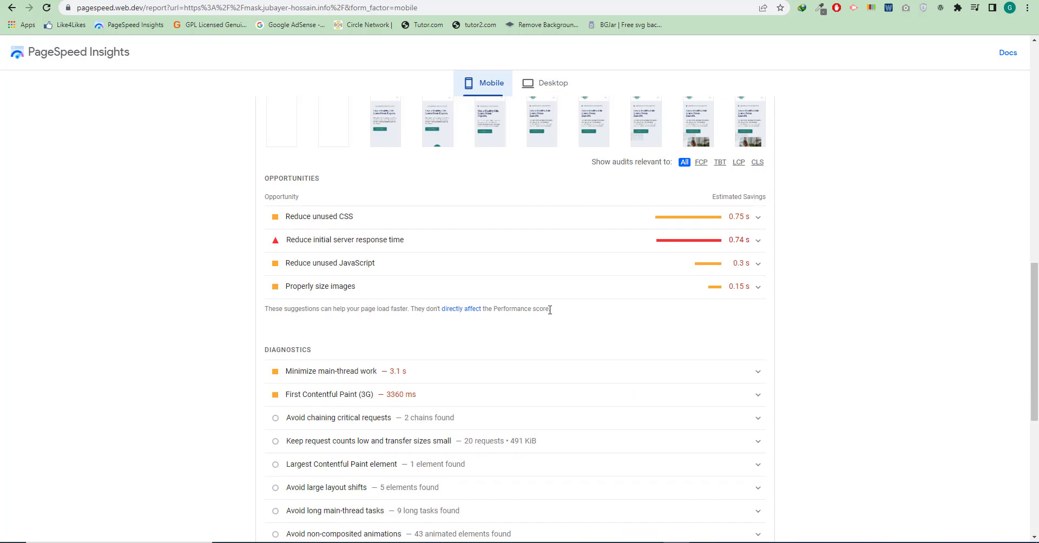
scroll(498, 349, "up", 2)
scroll(489, 353, "up", 8)
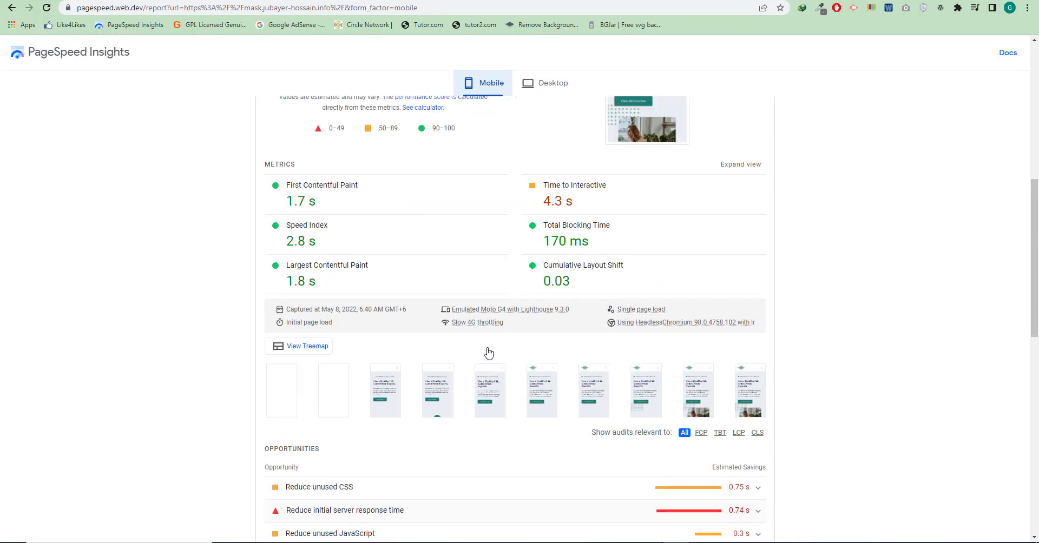